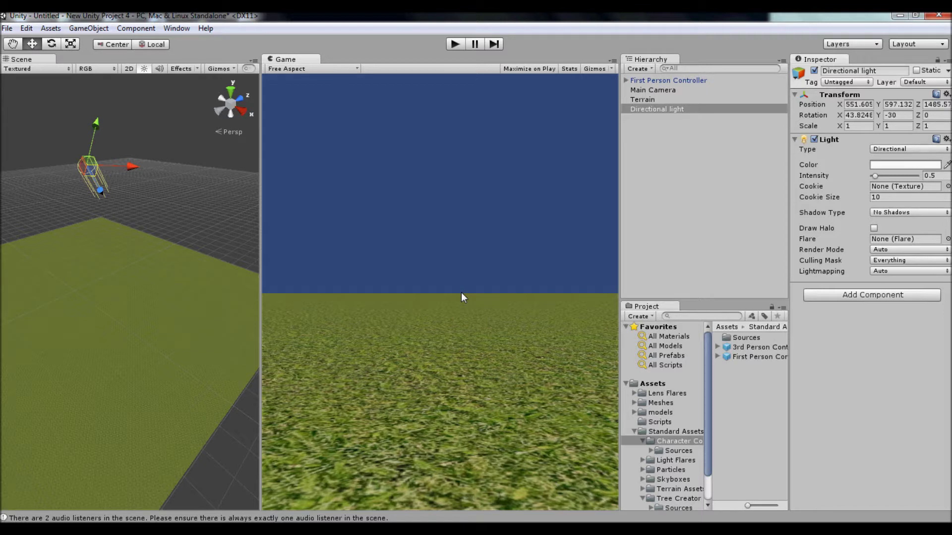
{"action": "left_click_drag", "start_coordinate": [260, 259], "coordinate": [276, 268]}
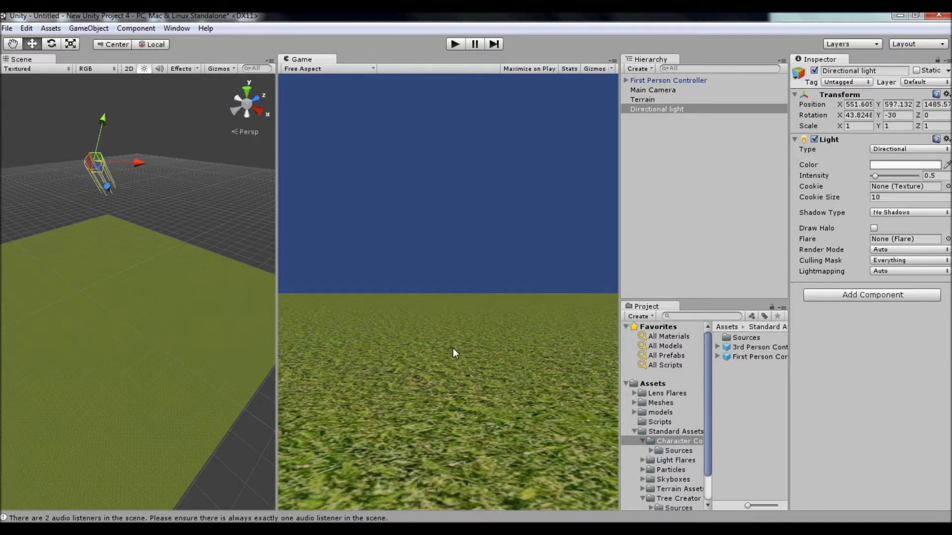
{"action": "left_click_drag", "start_coordinate": [278, 322], "coordinate": [217, 323]}
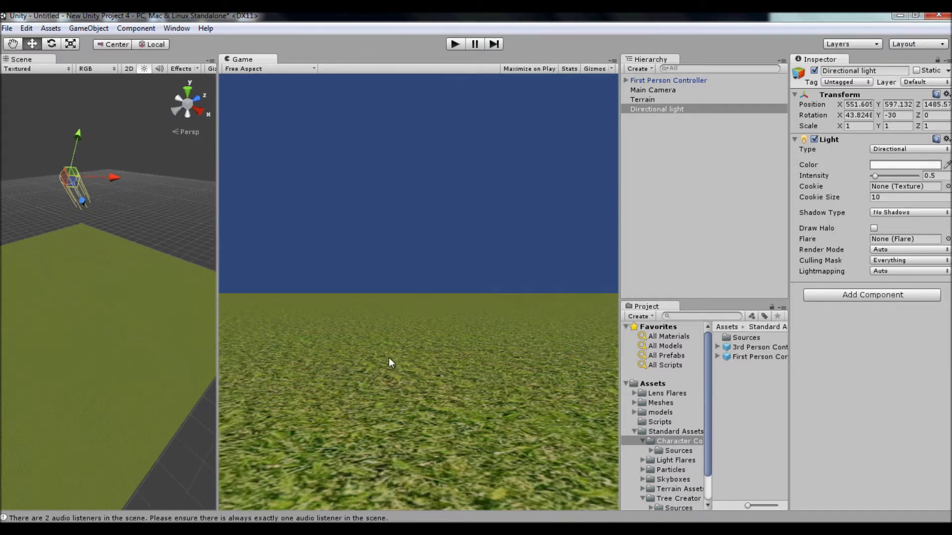
{"action": "left_click_drag", "start_coordinate": [218, 276], "coordinate": [268, 285]}
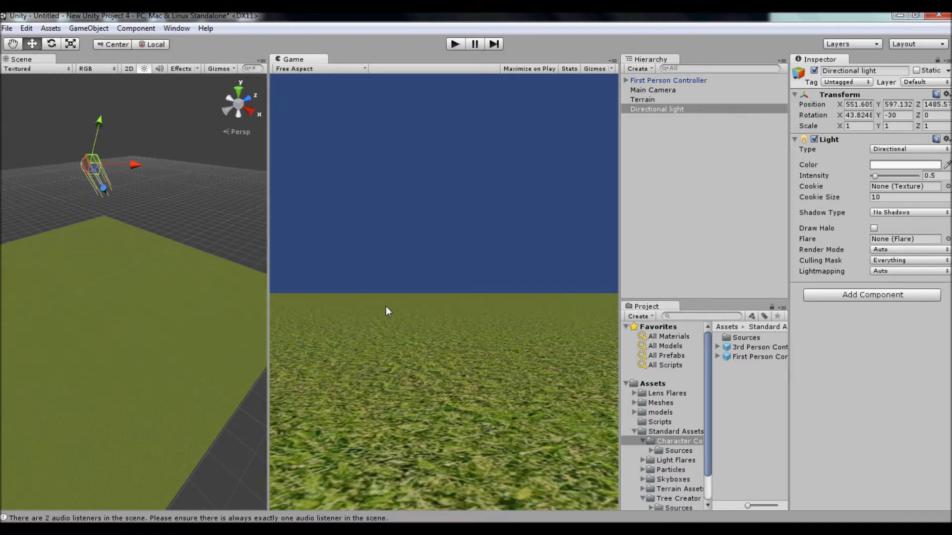
Select the terrain, dock the Game view as a tab beside the Scene view, and widen the Scene view.
{"action": "double_click", "coordinate": [647, 101]}
{"action": "scroll", "coordinate": [160, 303], "scroll_direction": "up", "scroll_amount": 10}
{"action": "left_click_drag", "start_coordinate": [297, 59], "coordinate": [85, 59]}
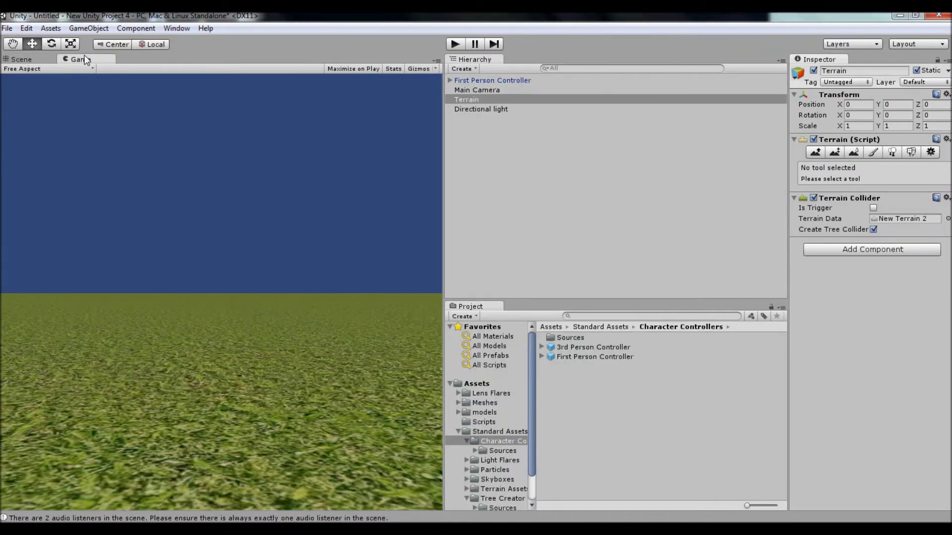
{"action": "left_click", "coordinate": [27, 62]}
{"action": "left_click_drag", "start_coordinate": [444, 248], "coordinate": [664, 250]}
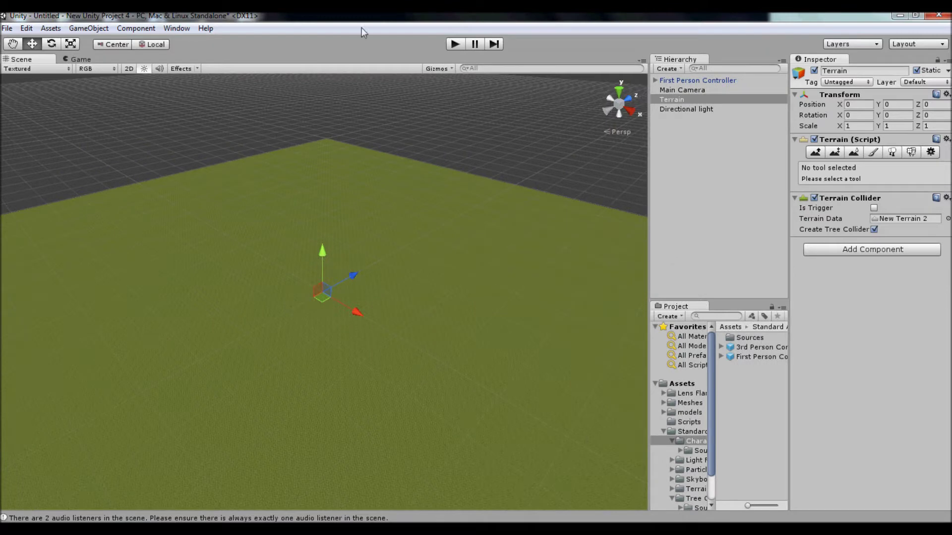
Raise uneven hills across the flat terrain with Raise / Lower Terrain at brush size 62 and opacity 28.
{"action": "left_click", "coordinate": [815, 152]}
{"action": "left_click", "coordinate": [846, 211]}
{"action": "left_click", "coordinate": [885, 211]}
{"action": "left_click", "coordinate": [865, 210]}
{"action": "left_click", "coordinate": [899, 281]}
{"action": "mouse_move", "coordinate": [462, 178]}
{"action": "left_mouse_down"}
{"action": "mouse_move", "coordinate": [385, 171]}
{"action": "mouse_move", "coordinate": [99, 243]}
{"action": "left_mouse_up"}
{"action": "key", "text": "f"}
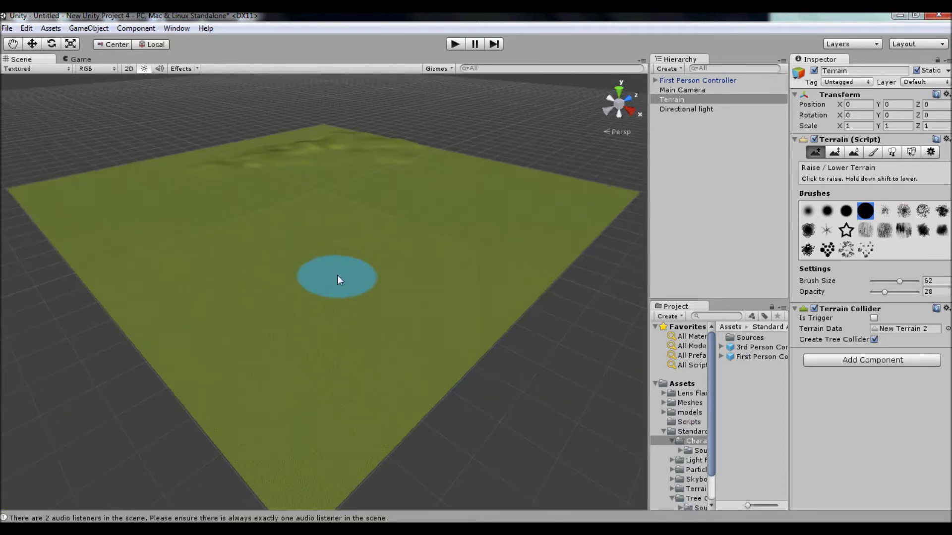
{"action": "mouse_move", "coordinate": [335, 161]}
{"action": "left_mouse_down"}
{"action": "mouse_move", "coordinate": [149, 183]}
{"action": "mouse_move", "coordinate": [187, 281]}
{"action": "mouse_move", "coordinate": [183, 221]}
{"action": "mouse_move", "coordinate": [301, 342]}
{"action": "mouse_move", "coordinate": [356, 343]}
{"action": "mouse_move", "coordinate": [475, 219]}
{"action": "left_mouse_up"}
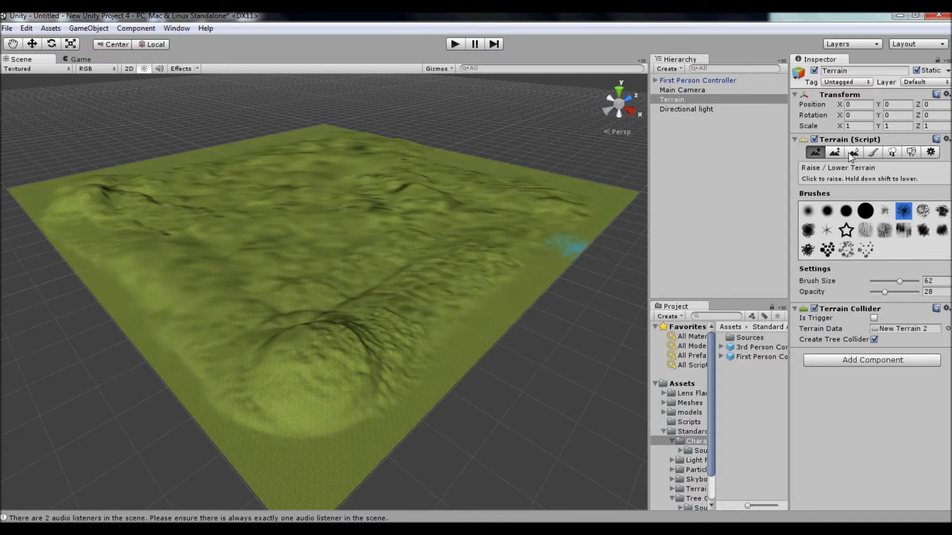
Lower parts of the hills with Paint Height at brush size 62, opacity 3 and height 0.
{"action": "left_click", "coordinate": [835, 153]}
{"action": "left_click_drag", "start_coordinate": [885, 292], "coordinate": [874, 293]}
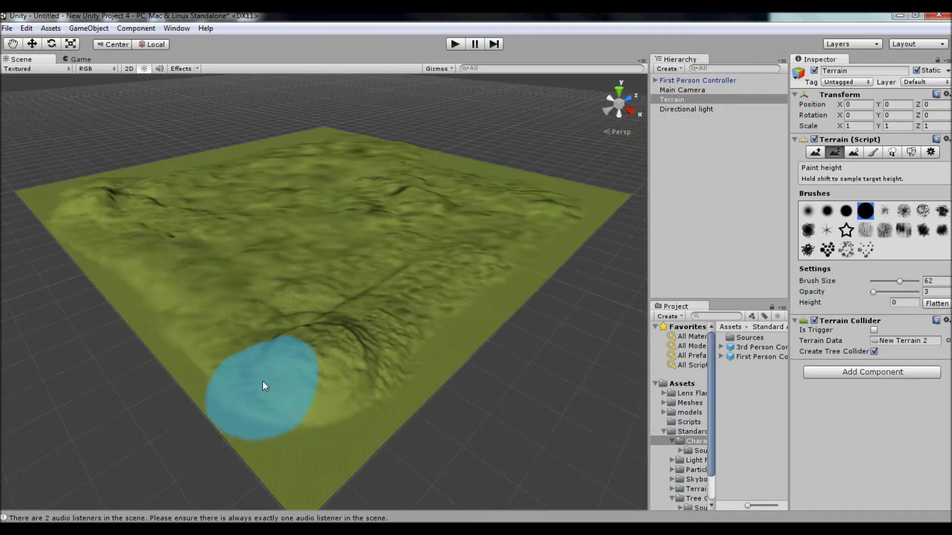
{"action": "left_click_drag", "start_coordinate": [263, 381], "coordinate": [135, 246]}
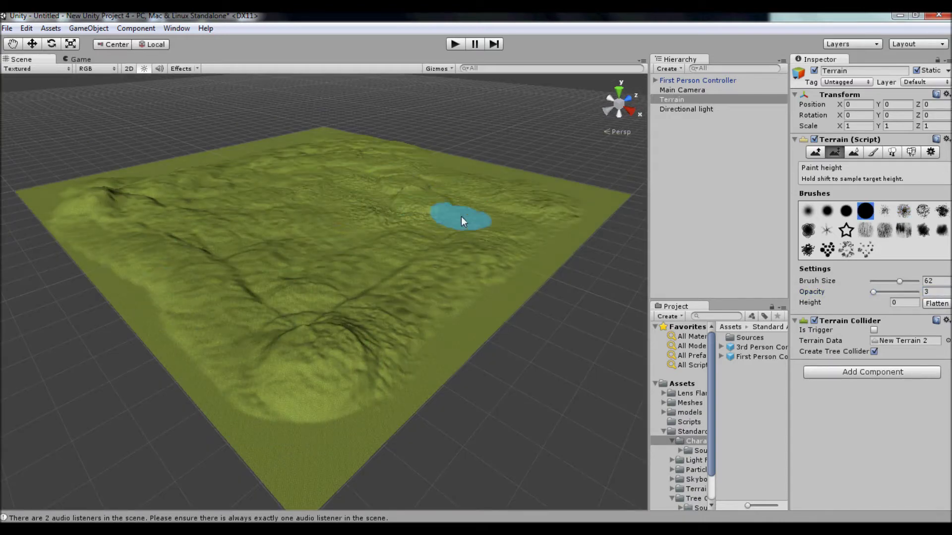
{"action": "key", "text": "f"}
{"action": "scroll", "coordinate": [386, 261], "scroll_direction": "down", "scroll_amount": 5}
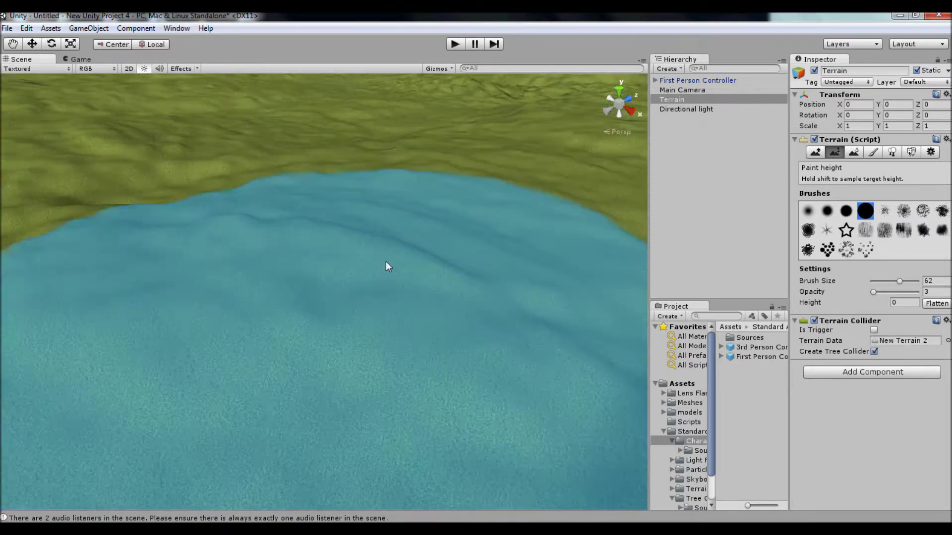
{"action": "left_click", "coordinate": [814, 214]}
{"action": "scroll", "coordinate": [437, 140], "scroll_direction": "down", "scroll_amount": 8}
{"action": "left_click_drag", "start_coordinate": [523, 286], "coordinate": [571, 286]}
{"action": "middle_click_drag", "start_coordinate": [588, 238], "coordinate": [378, 298]}
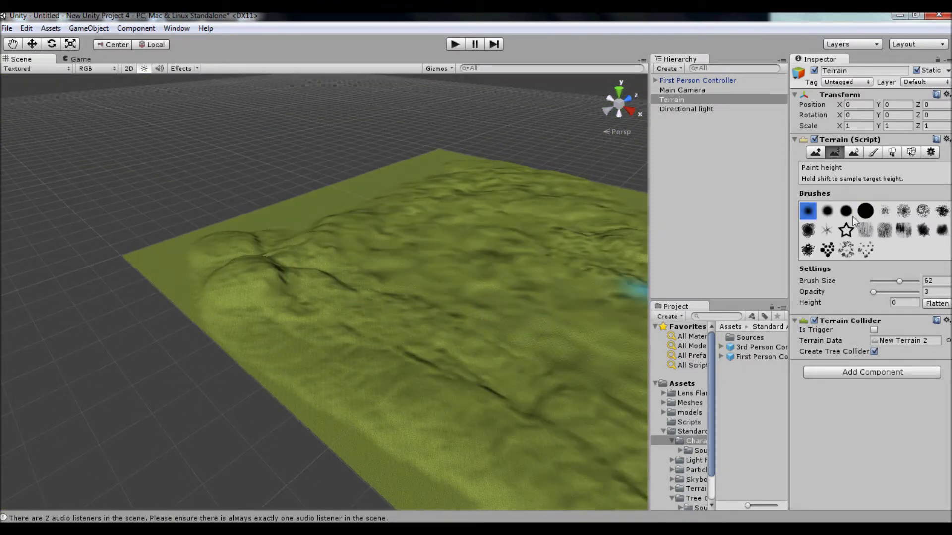
Set the brush size to 43, try flattening the whole terrain to height 0, and undo the flattening.
{"action": "left_click", "coordinate": [827, 211]}
{"action": "left_click_drag", "start_coordinate": [886, 280], "coordinate": [891, 281]}
{"action": "left_click", "coordinate": [936, 304]}
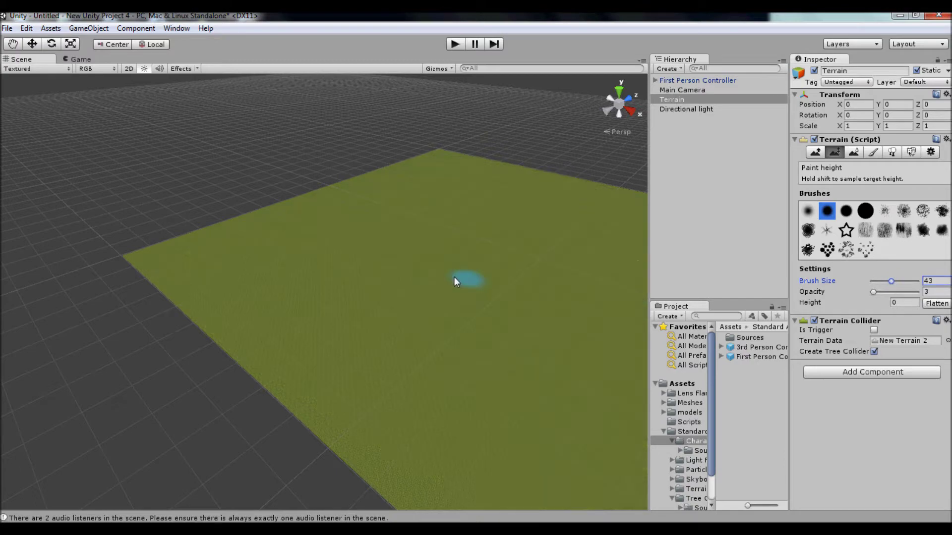
{"action": "key", "text": "ctrl+z"}
Smooth the rough ridge at the terrain's edge using Smooth Height with the large solid brush at size 43 and opacity 44.
{"action": "left_click", "coordinate": [866, 215]}
{"action": "middle_click_drag", "start_coordinate": [287, 233], "coordinate": [571, 357]}
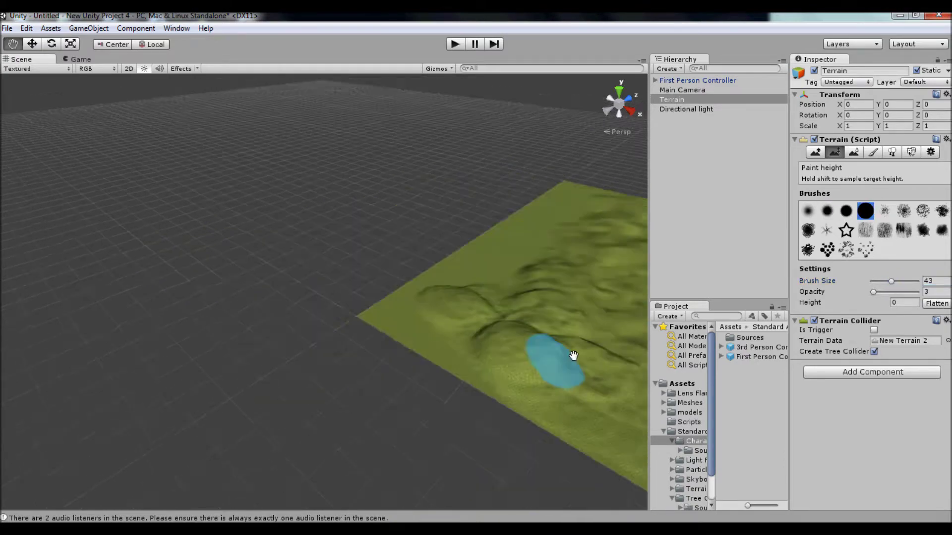
{"action": "left_click_drag", "start_coordinate": [571, 357], "coordinate": [677, 368], "text": "alt"}
{"action": "scroll", "coordinate": [341, 317], "scroll_direction": "up", "scroll_amount": 10}
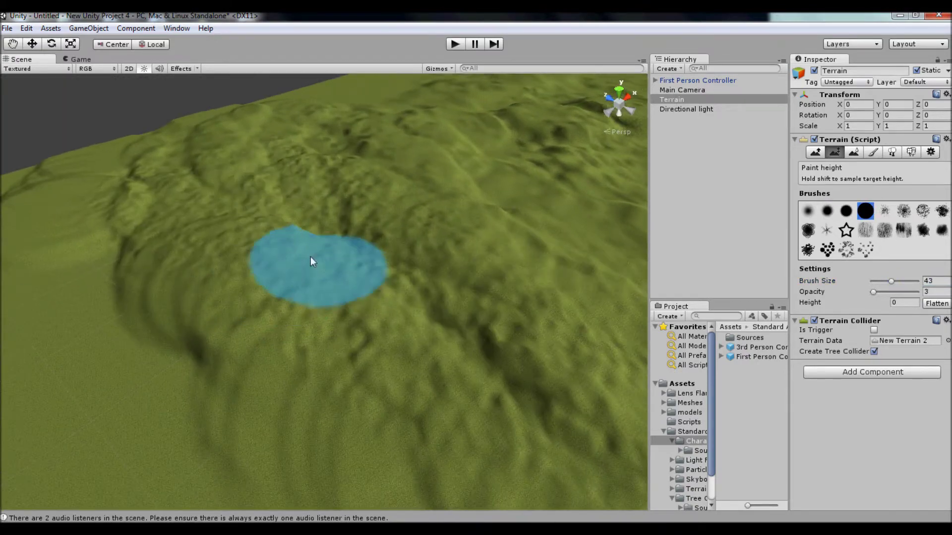
{"action": "left_click", "coordinate": [857, 154]}
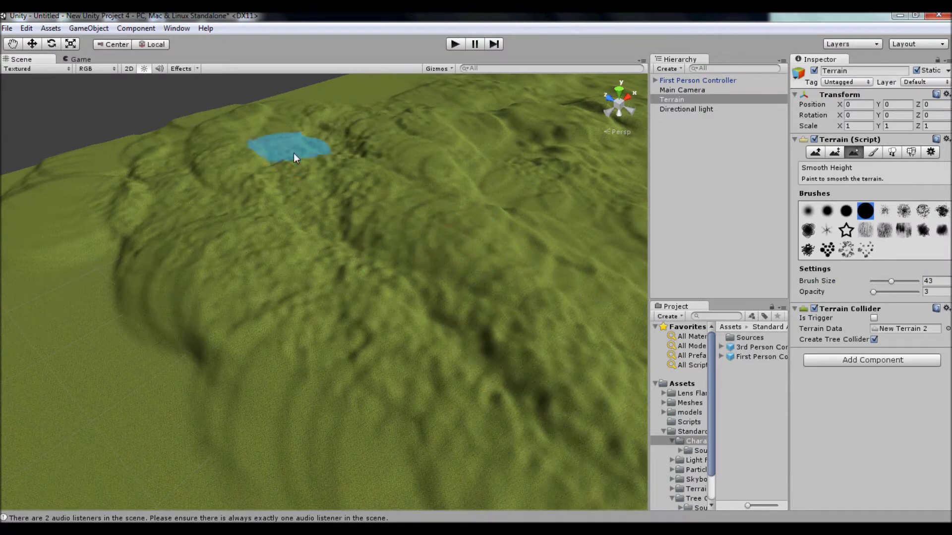
{"action": "left_click_drag", "start_coordinate": [873, 292], "coordinate": [892, 292]}
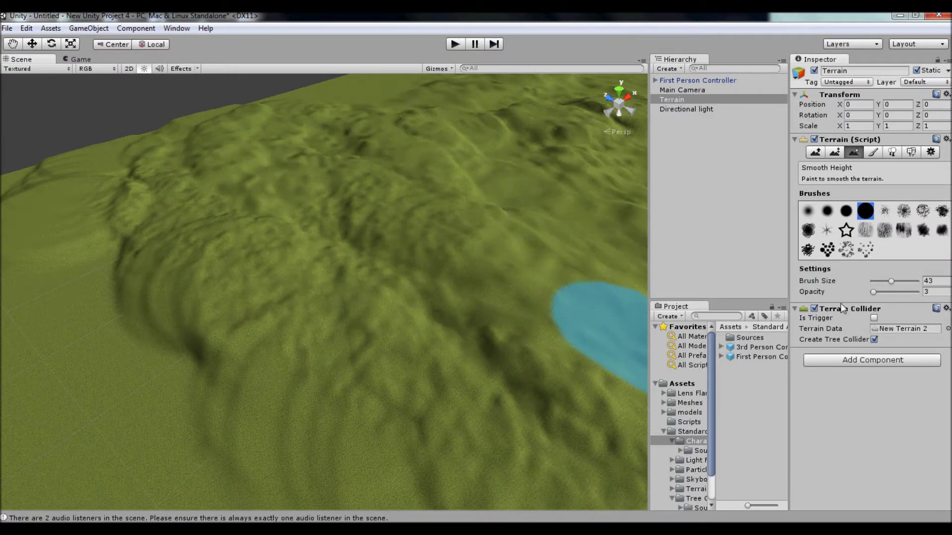
{"action": "mouse_move", "coordinate": [144, 221]}
{"action": "left_mouse_down"}
{"action": "mouse_move", "coordinate": [115, 150]}
{"action": "mouse_move", "coordinate": [288, 217]}
{"action": "mouse_move", "coordinate": [359, 115]}
{"action": "mouse_move", "coordinate": [372, 150]}
{"action": "left_mouse_up"}
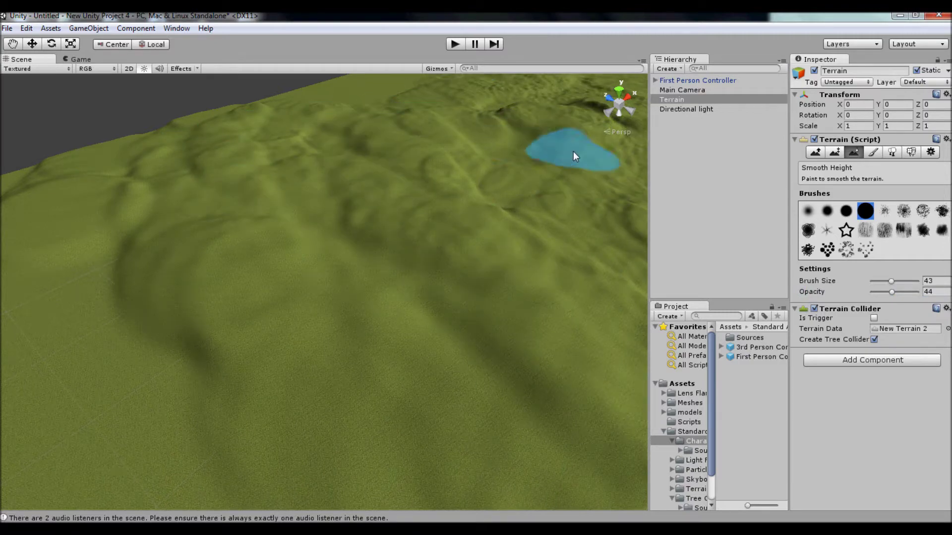
Smooth the remaining rough ridges and bumps on the terrain's opposite side with the same Smooth Height brush.
{"action": "scroll", "coordinate": [435, 255], "scroll_direction": "down", "scroll_amount": 10}
{"action": "scroll", "coordinate": [565, 489], "scroll_direction": "down", "scroll_amount": 2}
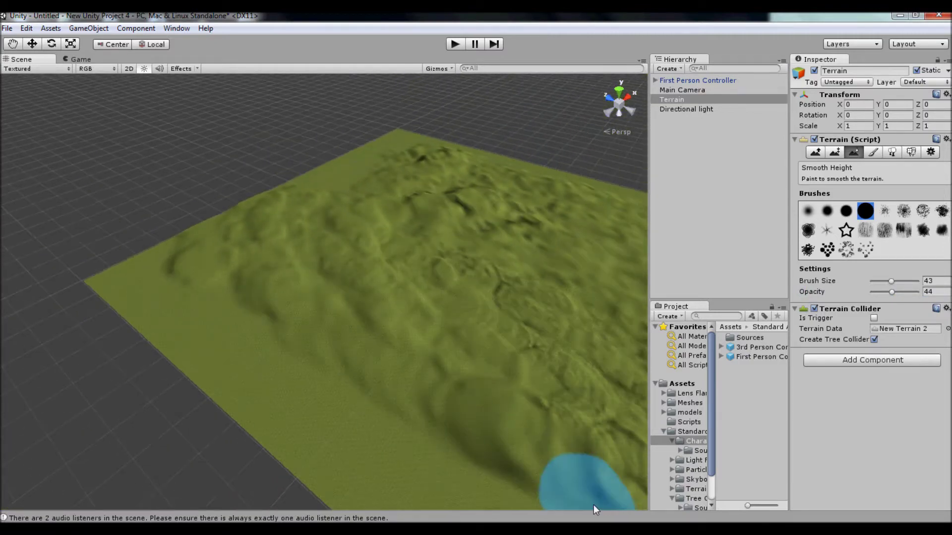
{"action": "middle_click_drag", "start_coordinate": [540, 362], "coordinate": [261, 317]}
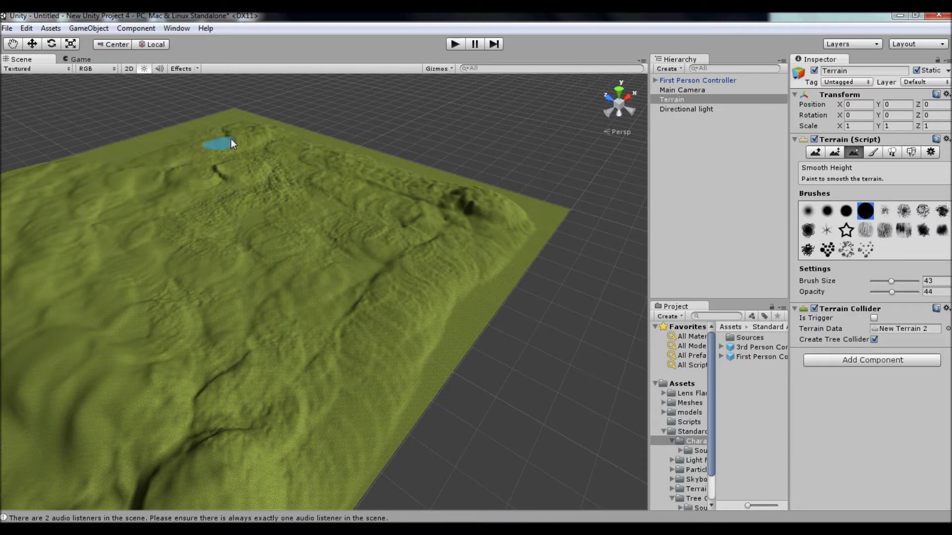
{"action": "mouse_move", "coordinate": [273, 132]}
{"action": "left_mouse_down"}
{"action": "mouse_move", "coordinate": [214, 175]}
{"action": "mouse_move", "coordinate": [259, 155]}
{"action": "mouse_move", "coordinate": [267, 139]}
{"action": "mouse_move", "coordinate": [483, 203]}
{"action": "left_mouse_up"}
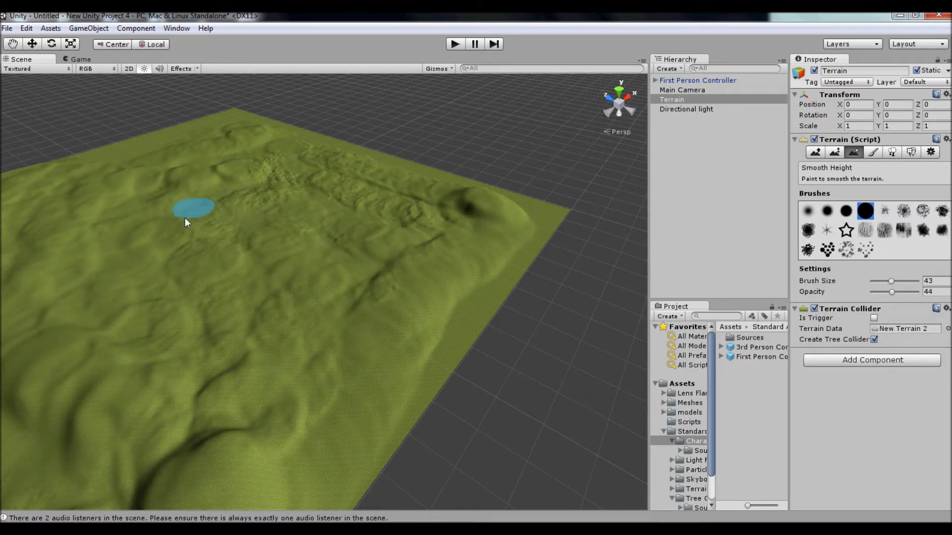
{"action": "mouse_move", "coordinate": [308, 156]}
{"action": "left_mouse_down", "text": "alt"}
{"action": "mouse_move", "coordinate": [734, 196]}
{"action": "mouse_move", "coordinate": [295, 252]}
{"action": "left_mouse_up", "text": "alt"}
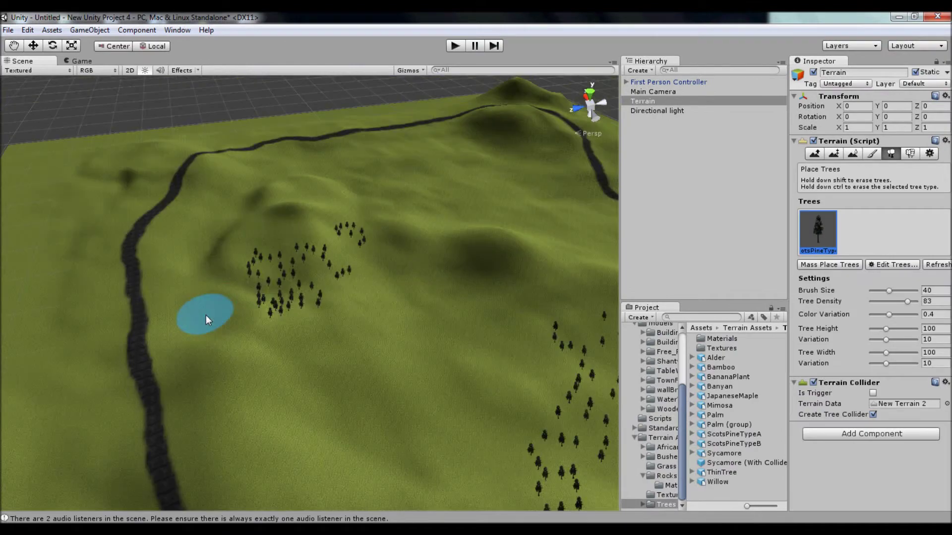
Playtest the scene by walking the First Person Controller through the grass, and stop play mode.
{"action": "scroll", "coordinate": [370, 416], "scroll_direction": "down", "scroll_amount": 10}
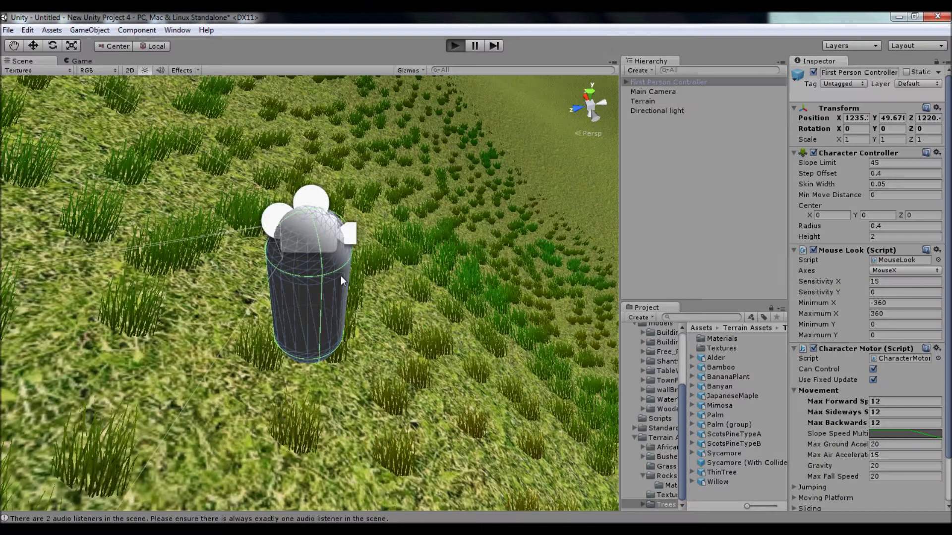
{"action": "key", "text": "w"}
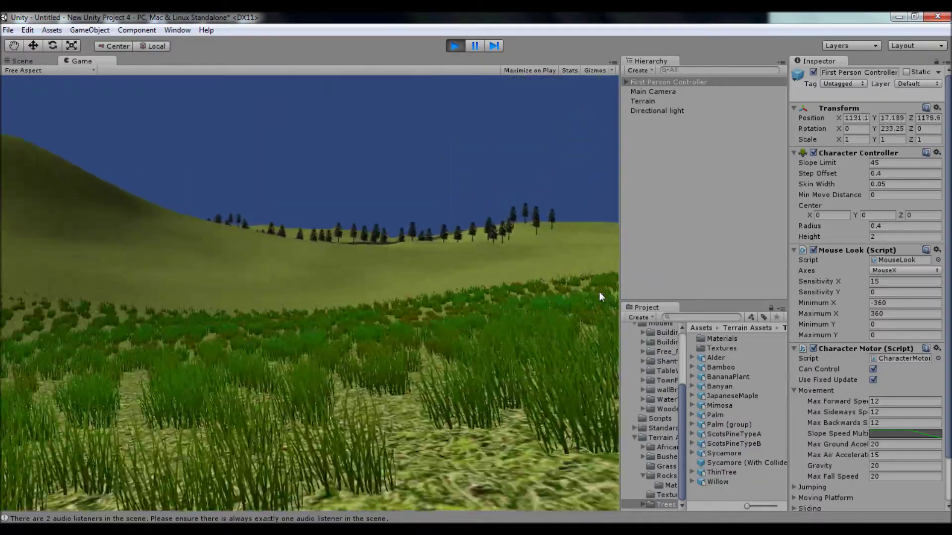
{"action": "key", "text": "w"}
{"action": "key", "text": "w"}
{"action": "key", "text": "w"}
{"action": "key", "text": "ctrl+p"}
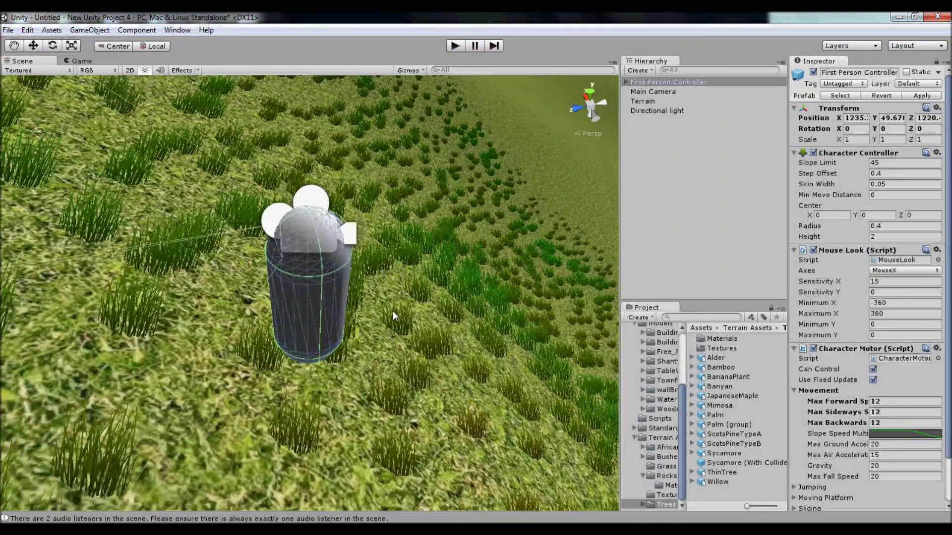
On the terrain, set the tree density to 15 and place scattered Scots pines on both sides of the road's near bend.
{"action": "scroll", "coordinate": [385, 327], "scroll_direction": "down", "scroll_amount": 15}
{"action": "left_click", "coordinate": [643, 101]}
{"action": "scroll", "coordinate": [394, 138], "scroll_direction": "up", "scroll_amount": 3}
{"action": "scroll", "coordinate": [412, 223], "scroll_direction": "down", "scroll_amount": 3}
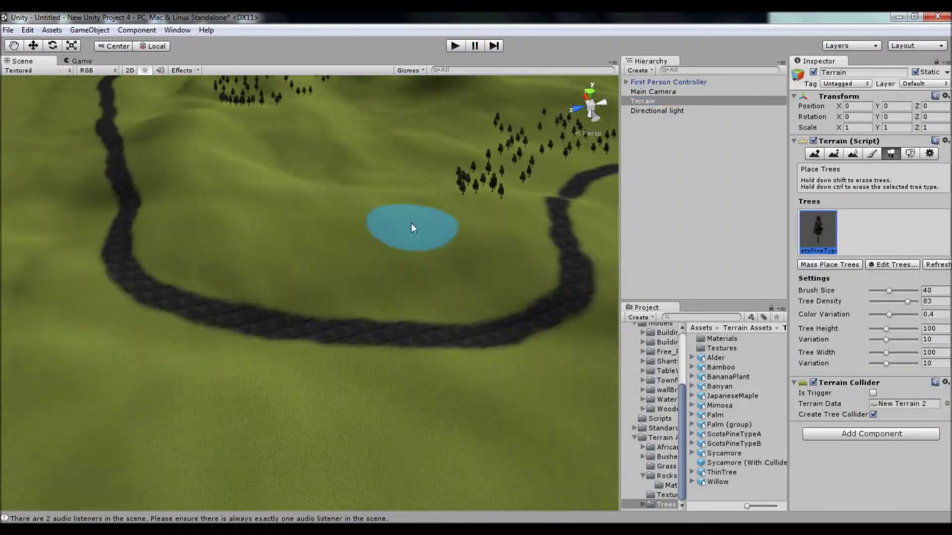
{"action": "left_click", "coordinate": [243, 251]}
{"action": "key", "text": "ctrl+z"}
{"action": "left_click", "coordinate": [874, 302]}
{"action": "mouse_move", "coordinate": [230, 265]}
{"action": "left_mouse_down"}
{"action": "mouse_move", "coordinate": [284, 211]}
{"action": "mouse_move", "coordinate": [432, 247]}
{"action": "mouse_move", "coordinate": [463, 285]}
{"action": "left_mouse_up"}
{"action": "mouse_move", "coordinate": [181, 390]}
{"action": "left_mouse_down"}
{"action": "mouse_move", "coordinate": [484, 404]}
{"action": "mouse_move", "coordinate": [543, 357]}
{"action": "left_mouse_up"}
{"action": "scroll", "coordinate": [543, 347], "scroll_direction": "down", "scroll_amount": 3}
{"action": "left_click_drag", "start_coordinate": [543, 342], "coordinate": [521, 255]}
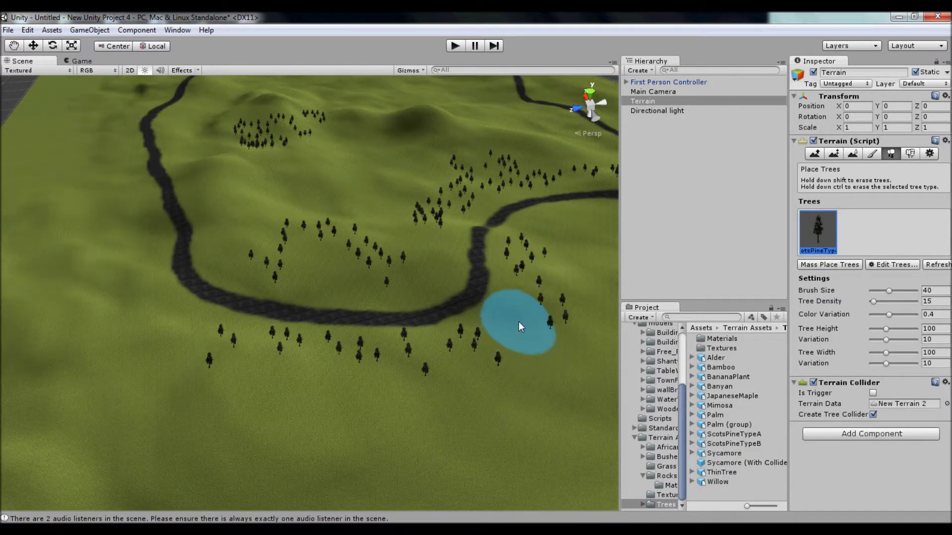
{"action": "left_click_drag", "start_coordinate": [516, 328], "coordinate": [555, 229]}
Place more Scots pines at density 15 on both sides of the road running from the bend towards the far corner.
{"action": "middle_click_drag", "start_coordinate": [174, 176], "coordinate": [403, 328]}
{"action": "mouse_move", "coordinate": [474, 342]}
{"action": "left_mouse_down"}
{"action": "mouse_move", "coordinate": [493, 347]}
{"action": "mouse_move", "coordinate": [495, 299]}
{"action": "mouse_move", "coordinate": [550, 350]}
{"action": "left_mouse_up"}
{"action": "mouse_move", "coordinate": [359, 343]}
{"action": "left_mouse_down"}
{"action": "mouse_move", "coordinate": [342, 282]}
{"action": "mouse_move", "coordinate": [397, 251]}
{"action": "left_mouse_up"}
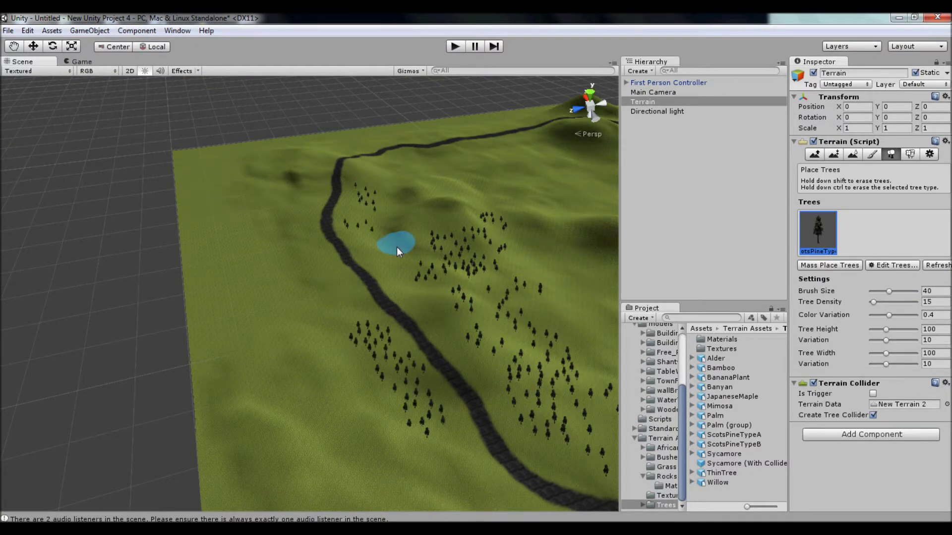
{"action": "scroll", "coordinate": [476, 221], "scroll_direction": "down", "scroll_amount": 5}
{"action": "mouse_move", "coordinate": [476, 222]}
{"action": "middle_mouse_down"}
{"action": "mouse_move", "coordinate": [241, 248]}
{"action": "mouse_move", "coordinate": [436, 344]}
{"action": "middle_mouse_up"}
{"action": "scroll", "coordinate": [378, 207], "scroll_direction": "up", "scroll_amount": 4}
{"action": "left_click_drag", "start_coordinate": [293, 220], "coordinate": [230, 245]}
{"action": "left_click_drag", "start_coordinate": [318, 171], "coordinate": [248, 172]}
Continue placing Scots pines over the inner hills and along the road on the far side of the terrain.
{"action": "middle_click_drag", "start_coordinate": [309, 147], "coordinate": [235, 241]}
{"action": "scroll", "coordinate": [314, 209], "scroll_direction": "up", "scroll_amount": 4}
{"action": "mouse_move", "coordinate": [314, 209]}
{"action": "left_mouse_down"}
{"action": "mouse_move", "coordinate": [309, 337]}
{"action": "mouse_move", "coordinate": [350, 489]}
{"action": "mouse_move", "coordinate": [268, 342]}
{"action": "mouse_move", "coordinate": [124, 217]}
{"action": "left_mouse_up"}
{"action": "left_click_drag", "start_coordinate": [362, 174], "coordinate": [457, 479]}
{"action": "middle_click_drag", "start_coordinate": [458, 479], "coordinate": [491, 218]}
{"action": "left_click_drag", "start_coordinate": [492, 218], "coordinate": [563, 357]}
{"action": "scroll", "coordinate": [530, 415], "scroll_direction": "down", "scroll_amount": 3}
{"action": "left_click_drag", "start_coordinate": [213, 134], "coordinate": [170, 165]}
{"action": "middle_click_drag", "start_coordinate": [170, 164], "coordinate": [288, 250]}
Add ScotsPineTypeB to the terrain's tree types with a bend factor of 0.
{"action": "left_click", "coordinate": [886, 266]}
{"action": "left_click", "coordinate": [890, 277]}
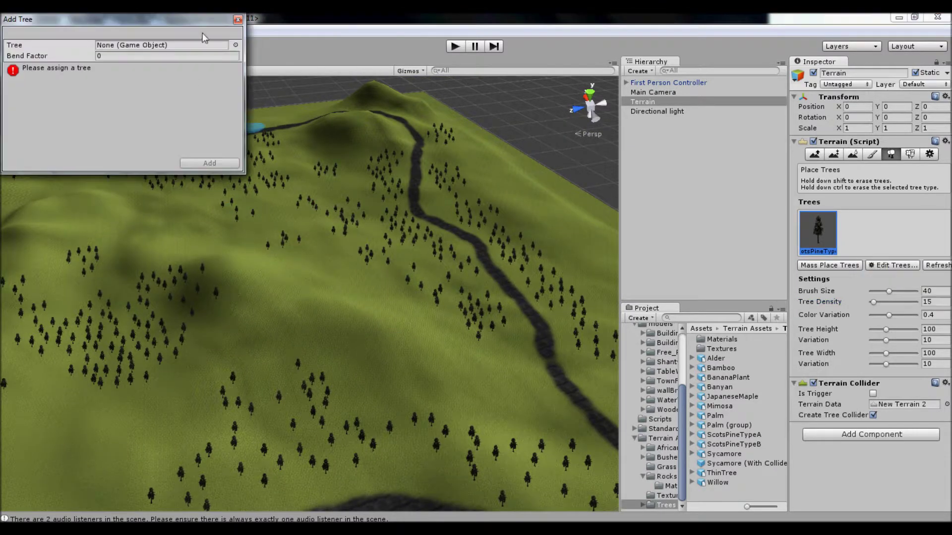
{"action": "left_click", "coordinate": [236, 44]}
{"action": "left_click_drag", "start_coordinate": [117, 85], "coordinate": [119, 168]}
{"action": "double_click", "coordinate": [50, 88]}
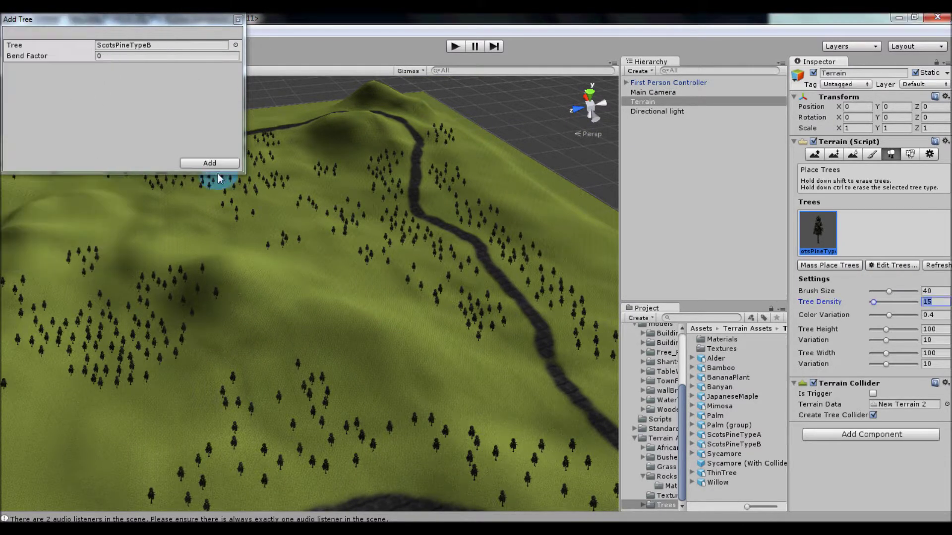
{"action": "left_click", "coordinate": [209, 163]}
Mix a few ScotsPineTypeB trees into the pines beside the road's bend, reducing the brush size to 6.
{"action": "scroll", "coordinate": [381, 423], "scroll_direction": "up", "scroll_amount": 5}
{"action": "scroll", "coordinate": [421, 395], "scroll_direction": "down", "scroll_amount": 2}
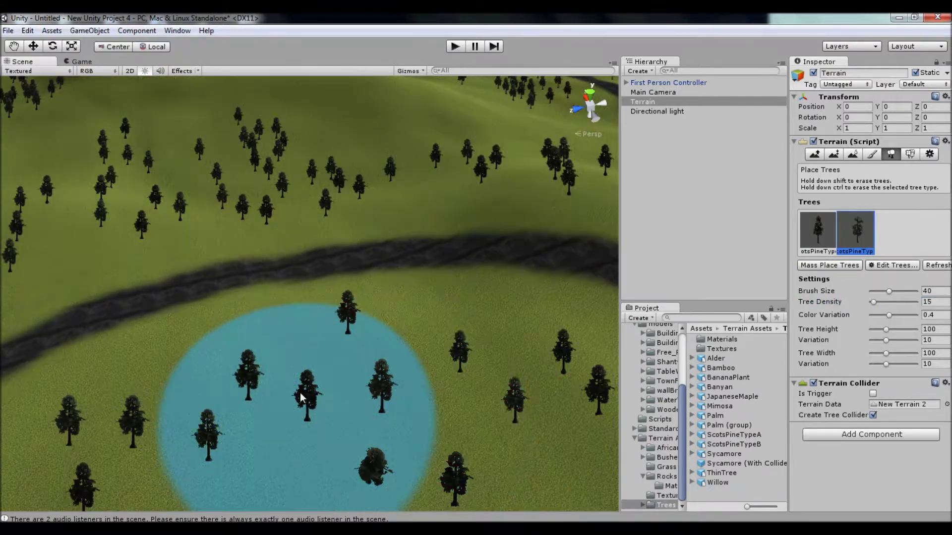
{"action": "scroll", "coordinate": [248, 384], "scroll_direction": "down", "scroll_amount": 3}
{"action": "left_click_drag", "start_coordinate": [889, 291], "coordinate": [873, 292]}
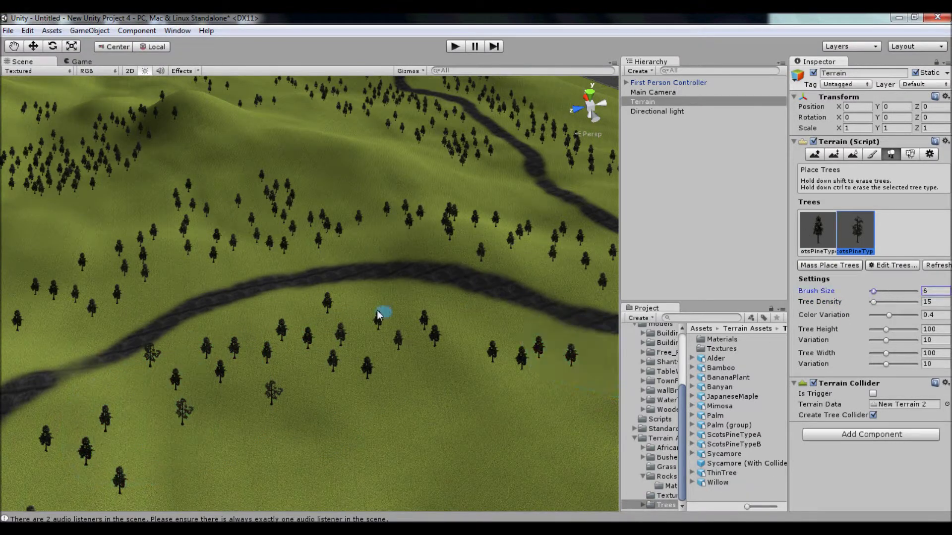
{"action": "scroll", "coordinate": [305, 388], "scroll_direction": "up", "scroll_amount": 5}
{"action": "scroll", "coordinate": [204, 413], "scroll_direction": "down", "scroll_amount": 3}
{"action": "middle_click_drag", "start_coordinate": [203, 412], "coordinate": [461, 290]}
{"action": "middle_click_drag", "start_coordinate": [347, 411], "coordinate": [377, 396]}
{"action": "scroll", "coordinate": [377, 395], "scroll_direction": "down", "scroll_amount": 3}
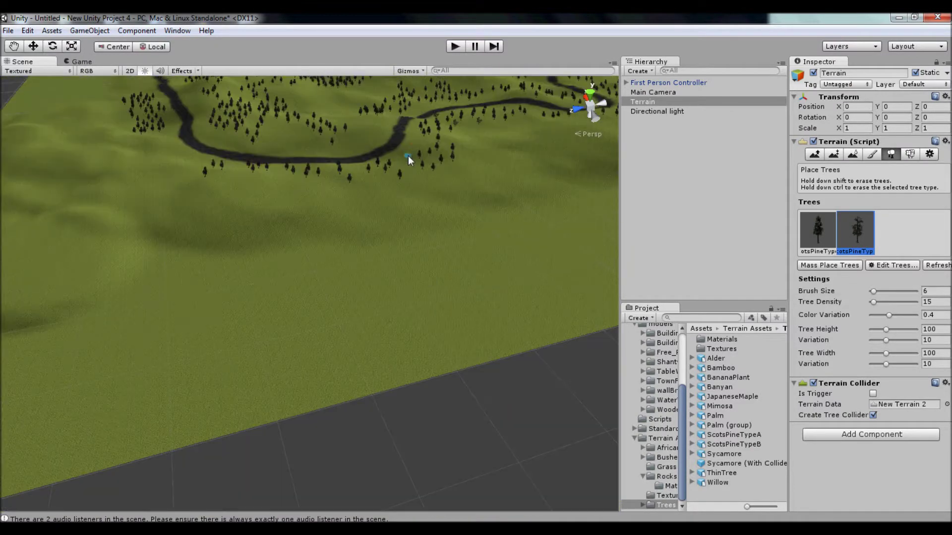
Set the tree brush size to 39 and density to 29, and scatter ScotsPineTypeB trees among the pines outside the road.
{"action": "left_click_drag", "start_coordinate": [873, 302], "coordinate": [889, 293]}
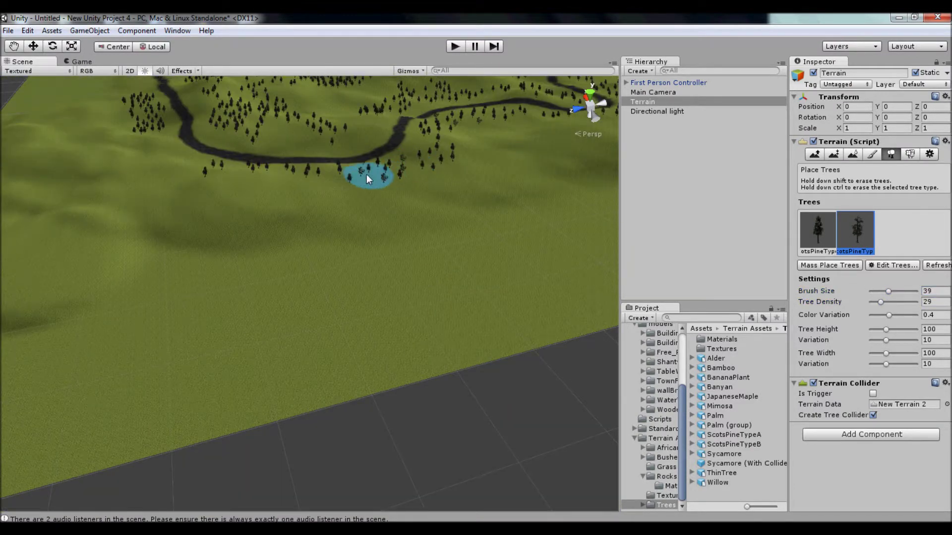
{"action": "scroll", "coordinate": [257, 220], "scroll_direction": "up", "scroll_amount": 6}
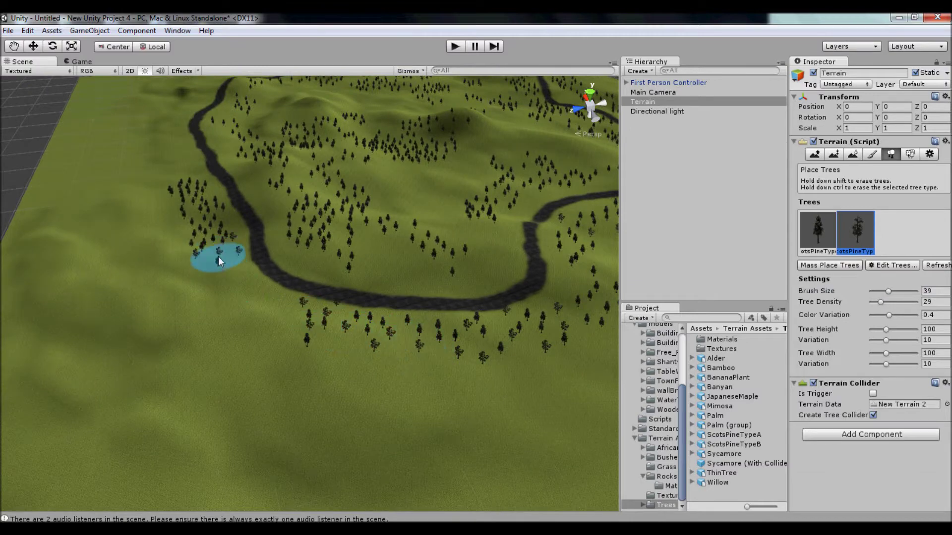
{"action": "scroll", "coordinate": [185, 215], "scroll_direction": "up", "scroll_amount": 2}
{"action": "middle_click_drag", "start_coordinate": [183, 215], "coordinate": [329, 322]}
{"action": "scroll", "coordinate": [347, 324], "scroll_direction": "up", "scroll_amount": 6}
{"action": "scroll", "coordinate": [353, 332], "scroll_direction": "down", "scroll_amount": 1}
{"action": "left_click", "coordinate": [349, 322]}
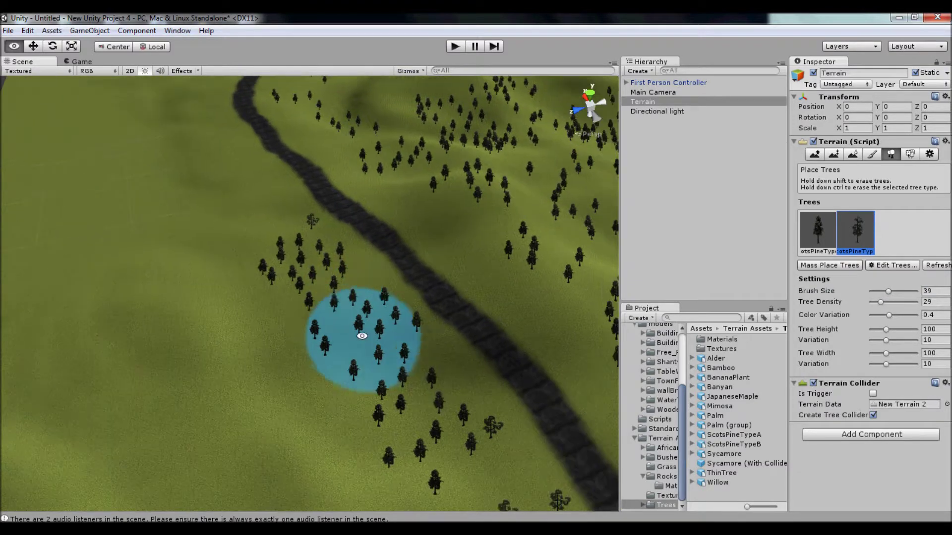
Scatter more ScotsPineTypeB trees among the existing pines on both sides of the road and across the inner hills.
{"action": "left_click", "coordinate": [390, 340]}
{"action": "left_click", "coordinate": [507, 213]}
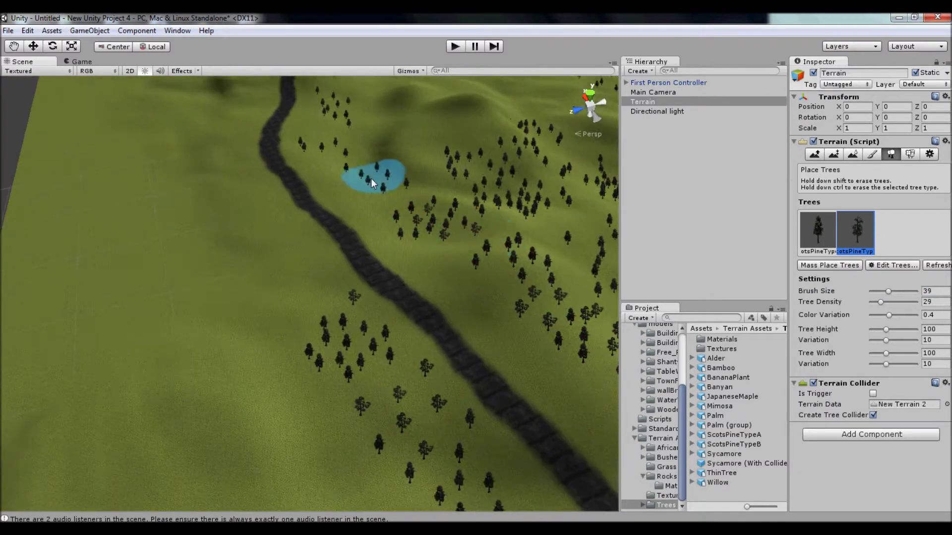
{"action": "scroll", "coordinate": [371, 177], "scroll_direction": "down", "scroll_amount": 5}
{"action": "mouse_move", "coordinate": [371, 178]}
{"action": "middle_mouse_down"}
{"action": "mouse_move", "coordinate": [289, 323]}
{"action": "mouse_move", "coordinate": [208, 417]}
{"action": "middle_mouse_up"}
{"action": "left_click", "coordinate": [174, 149]}
{"action": "left_click", "coordinate": [142, 195]}
{"action": "left_click", "coordinate": [124, 233]}
{"action": "left_click", "coordinate": [243, 318]}
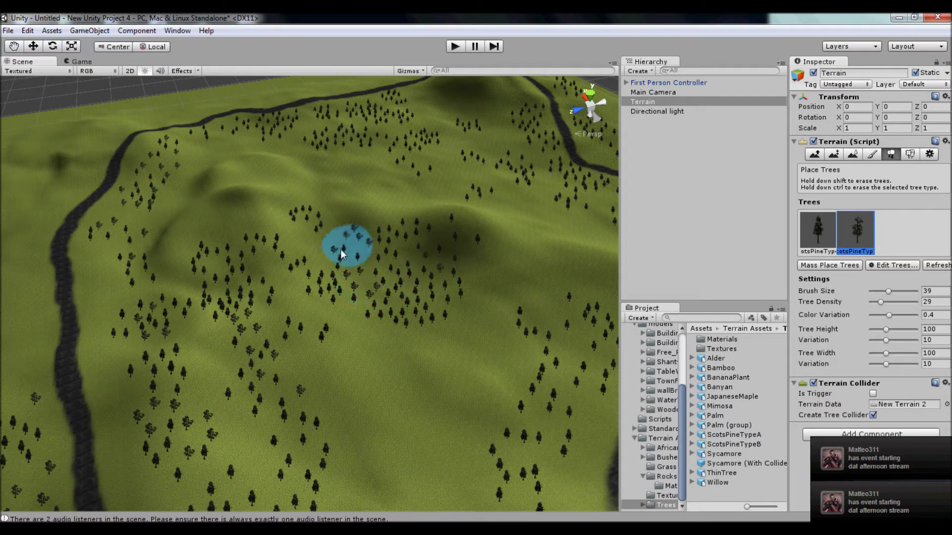
Continue mixing ScotsPineTypeB trees into the remaining pine groups across the terrain on the far side of the inner hills.
{"action": "middle_click_drag", "start_coordinate": [523, 374], "coordinate": [420, 379]}
{"action": "left_click", "coordinate": [420, 378]}
{"action": "left_click", "coordinate": [434, 454]}
{"action": "middle_click_drag", "start_coordinate": [555, 317], "coordinate": [481, 311]}
{"action": "left_click", "coordinate": [481, 311]}
{"action": "middle_click_drag", "start_coordinate": [480, 166], "coordinate": [403, 203]}
{"action": "left_click_drag", "start_coordinate": [404, 202], "coordinate": [361, 171]}
Locate the First Person Controller on the terrain and playtest the level by walking through the grass and trees.
{"action": "middle_click_drag", "start_coordinate": [189, 147], "coordinate": [465, 425]}
{"action": "double_click", "coordinate": [672, 83]}
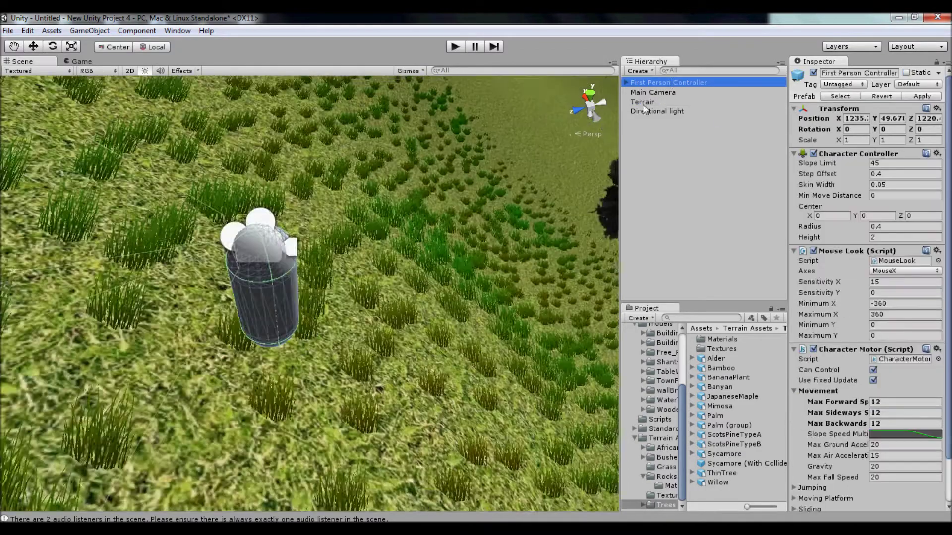
{"action": "scroll", "coordinate": [446, 310], "scroll_direction": "down", "scroll_amount": 8}
{"action": "scroll", "coordinate": [485, 314], "scroll_direction": "down", "scroll_amount": 3}
{"action": "left_click", "coordinate": [642, 101]}
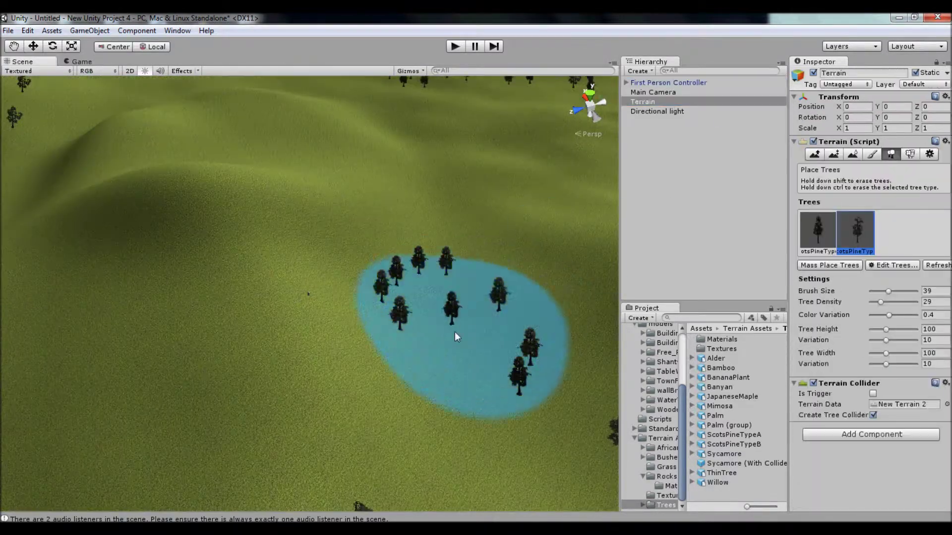
{"action": "scroll", "coordinate": [469, 394], "scroll_direction": "down", "scroll_amount": 4}
{"action": "left_click", "coordinate": [455, 46]}
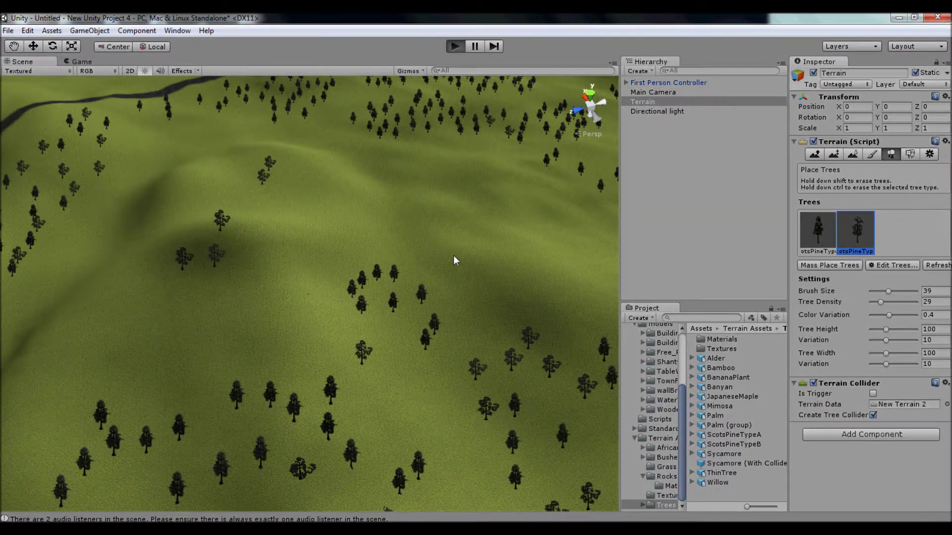
{"action": "key", "text": "w"}
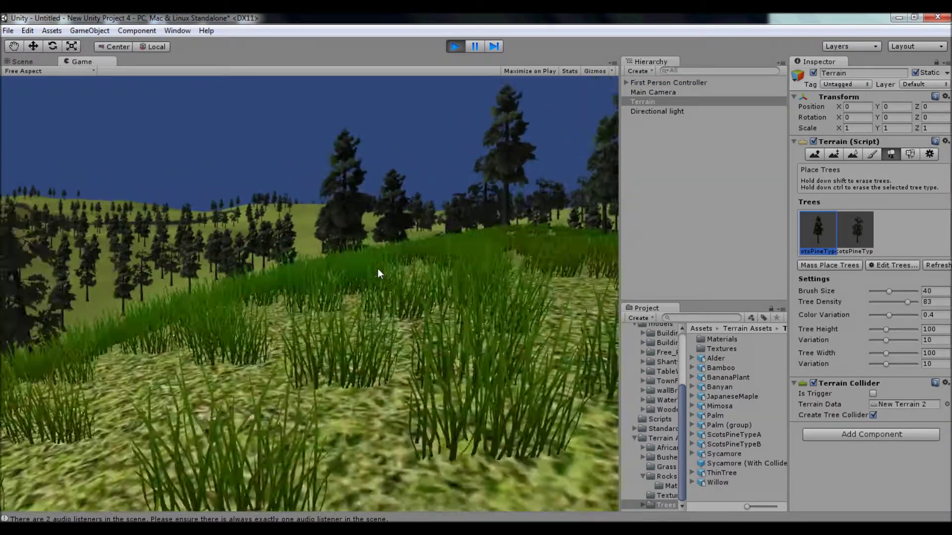
{"action": "key", "text": "w"}
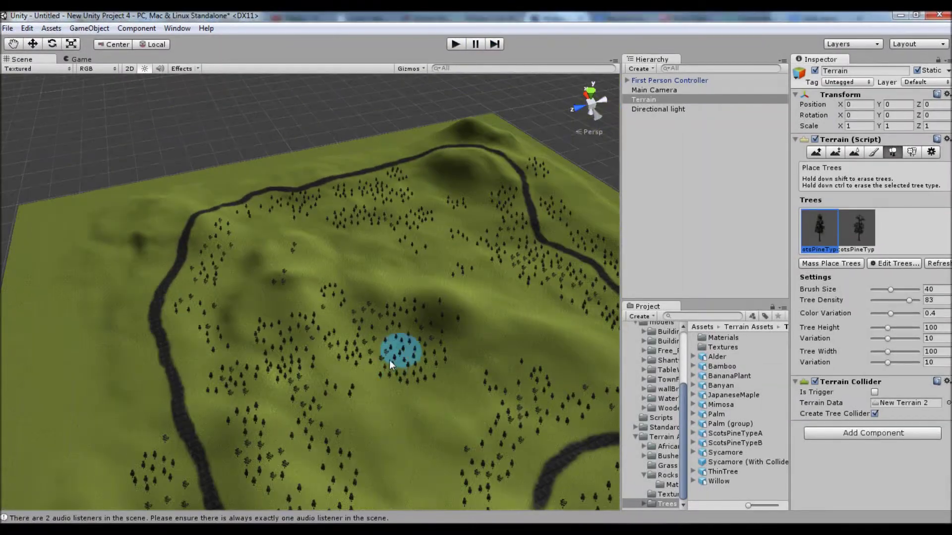
Lower the tree density to 23 for ScotsPineTypeB and add a few trees among the pines inside the road's near bend.
{"action": "mouse_move", "coordinate": [390, 361]}
{"action": "middle_mouse_down"}
{"action": "mouse_move", "coordinate": [380, 187]}
{"action": "mouse_move", "coordinate": [387, 276]}
{"action": "middle_mouse_up"}
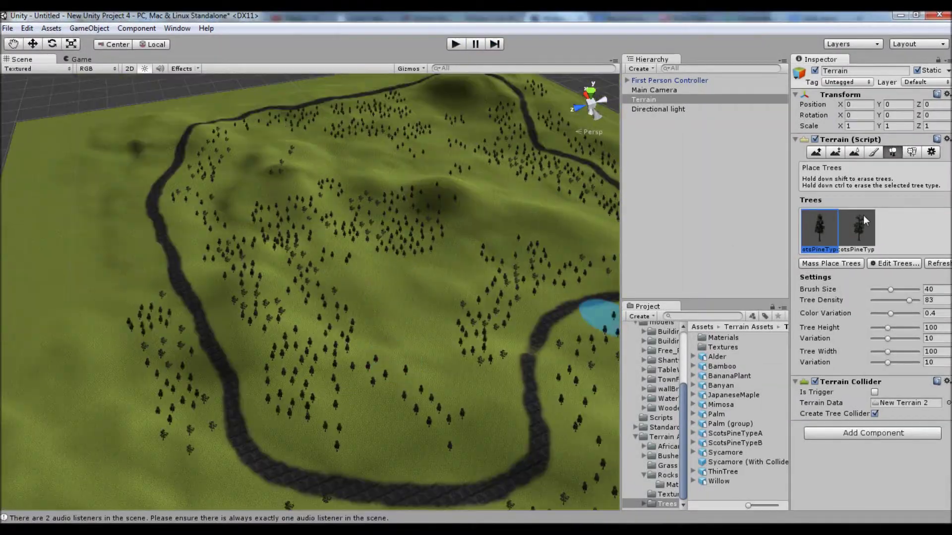
{"action": "left_click", "coordinate": [864, 219]}
{"action": "left_click", "coordinate": [375, 417]}
{"action": "key", "text": "ctrl+z"}
{"action": "left_click", "coordinate": [879, 300]}
{"action": "left_click", "coordinate": [339, 391]}
{"action": "left_click", "coordinate": [436, 427]}
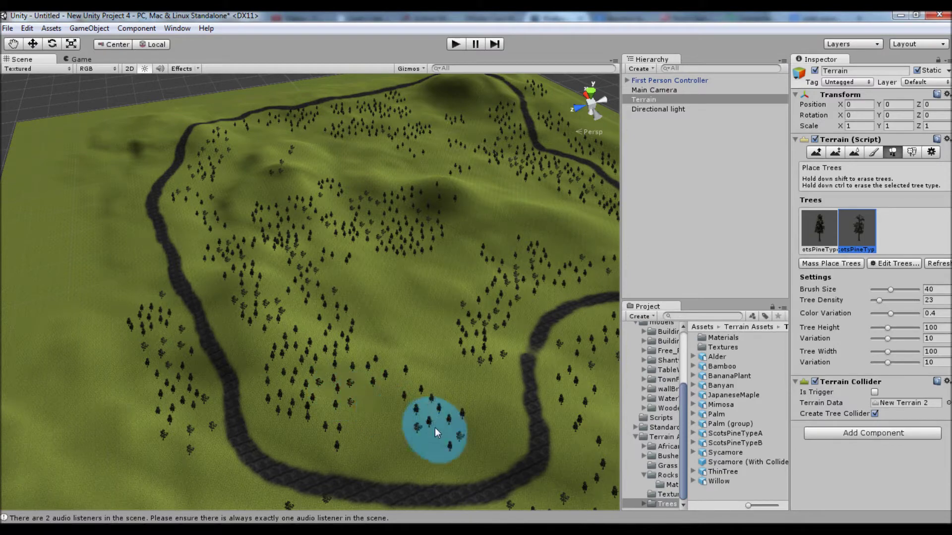
Add the Building_02_Rundown model to the grassy area inside the road's near bend.
{"action": "scroll", "coordinate": [639, 436], "scroll_direction": "up", "scroll_amount": 3}
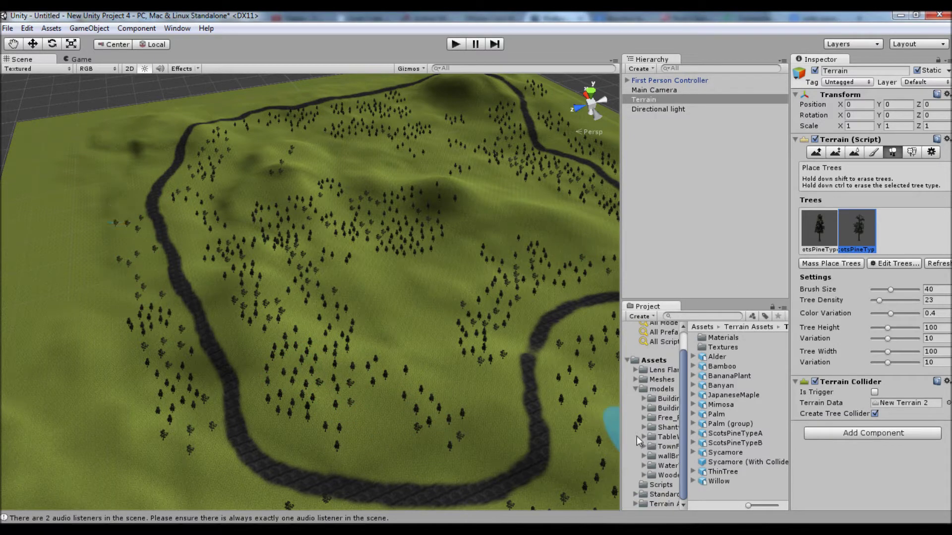
{"action": "left_click", "coordinate": [666, 399]}
{"action": "left_click", "coordinate": [709, 357]}
{"action": "scroll", "coordinate": [389, 470], "scroll_direction": "up", "scroll_amount": 4}
{"action": "middle_click_drag", "start_coordinate": [389, 470], "coordinate": [393, 284]}
{"action": "scroll", "coordinate": [375, 210], "scroll_direction": "up", "scroll_amount": 5}
{"action": "right_click_drag", "start_coordinate": [375, 209], "coordinate": [387, 124]}
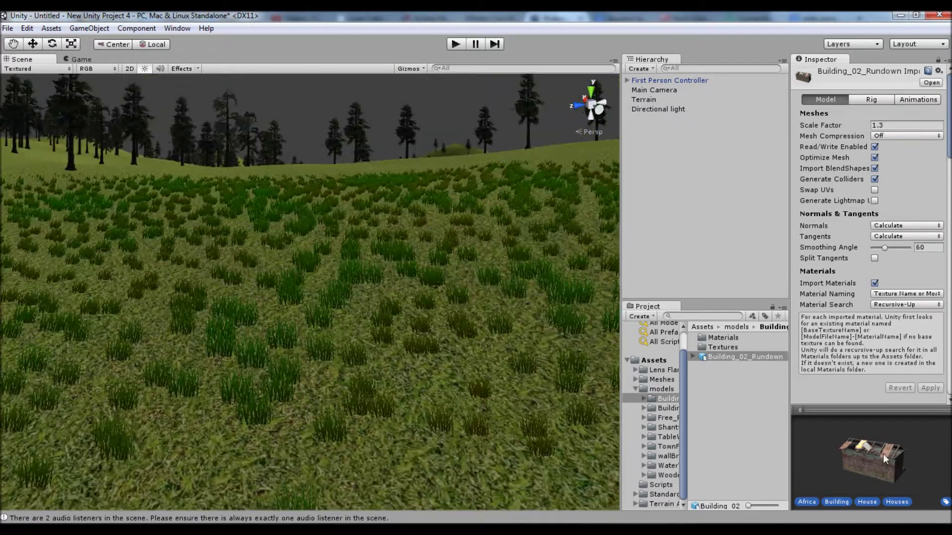
{"action": "left_click_drag", "start_coordinate": [732, 359], "coordinate": [351, 258]}
{"action": "double_click", "coordinate": [677, 81]}
{"action": "scroll", "coordinate": [318, 345], "scroll_direction": "up", "scroll_amount": 3}
{"action": "right_click_drag", "start_coordinate": [319, 344], "coordinate": [261, 324]}
{"action": "left_click_drag", "start_coordinate": [261, 323], "coordinate": [439, 282], "text": "alt"}
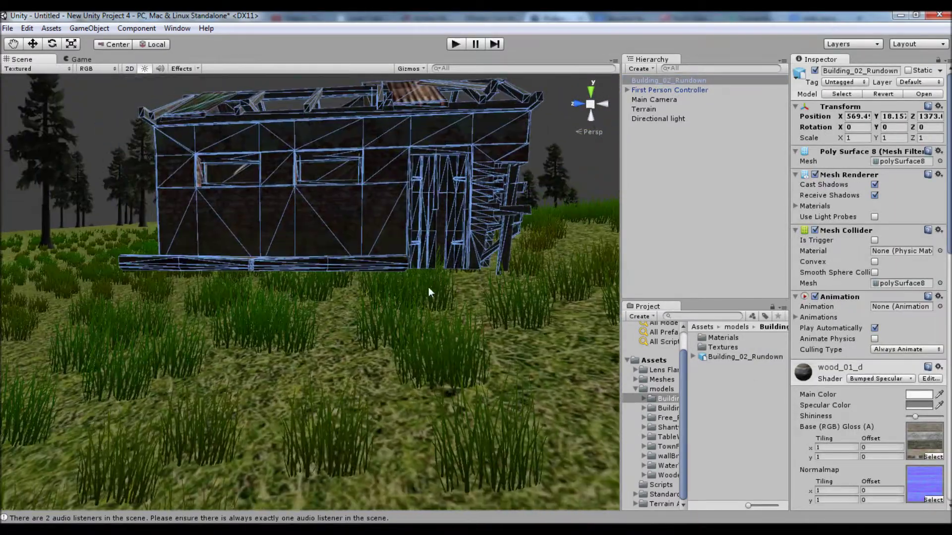
Lower Building_02_Rundown to about Y 17.08 and tilt it about 3.96° in X and 0.66° in Z to sit on the slope.
{"action": "key", "text": "w"}
{"action": "left_click_drag", "start_coordinate": [341, 129], "coordinate": [337, 170]}
{"action": "key", "text": "e"}
{"action": "key", "text": "q"}
{"action": "key", "text": "e"}
{"action": "key", "text": "w"}
{"action": "right_click_drag", "start_coordinate": [260, 290], "coordinate": [367, 281]}
{"action": "left_click_drag", "start_coordinate": [367, 281], "coordinate": [364, 234], "text": "alt"}
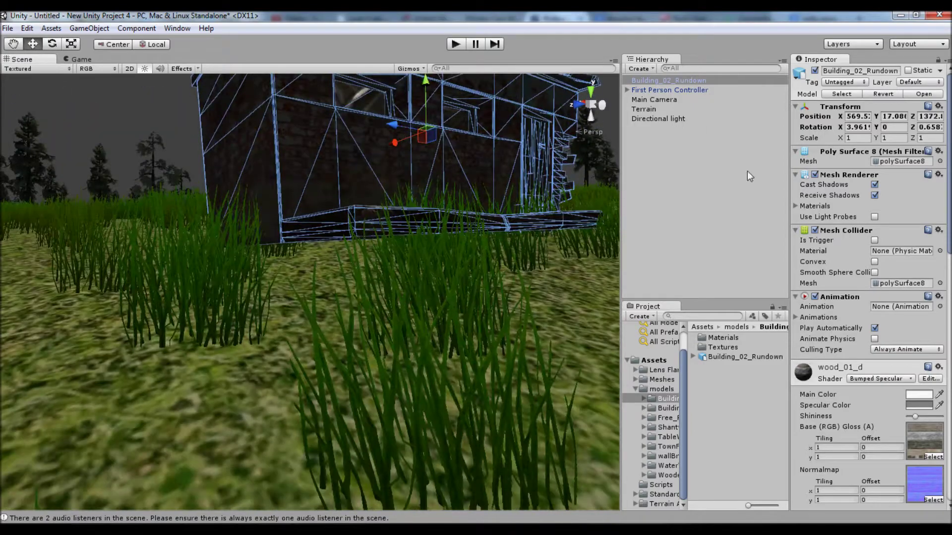
Set the terrain's Raise / Lower brush to size 1 and opacity 16, and switch the terrain to detail painting.
{"action": "left_click", "coordinate": [643, 110]}
{"action": "left_click", "coordinate": [872, 281]}
{"action": "left_click", "coordinate": [880, 291]}
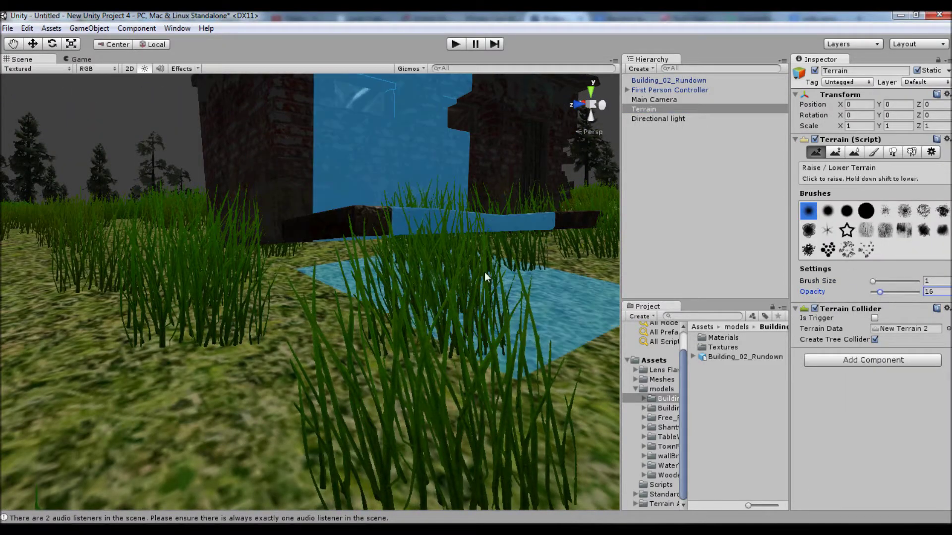
{"action": "scroll", "coordinate": [362, 271], "scroll_direction": "down", "scroll_amount": 3}
{"action": "scroll", "coordinate": [380, 277], "scroll_direction": "down", "scroll_amount": 5}
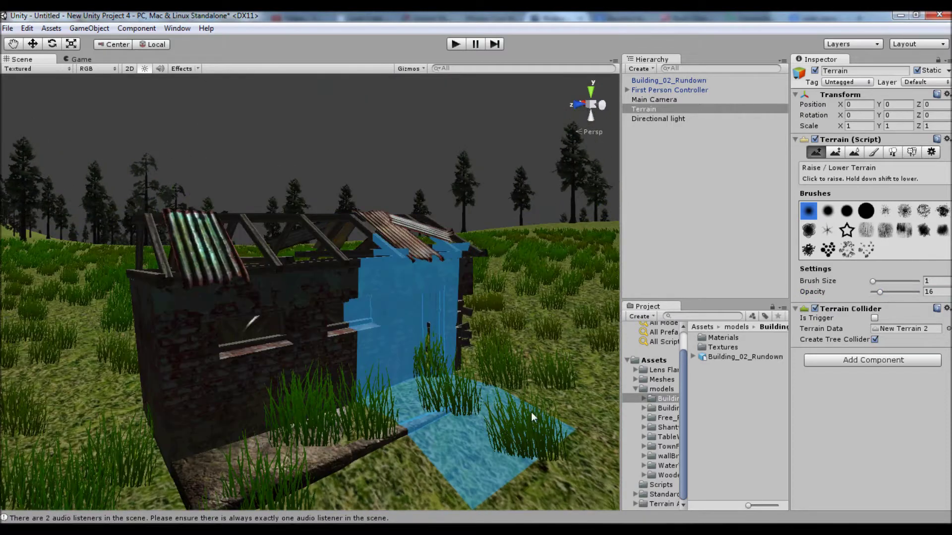
{"action": "scroll", "coordinate": [542, 415], "scroll_direction": "down", "scroll_amount": 4}
{"action": "left_click", "coordinate": [911, 152]}
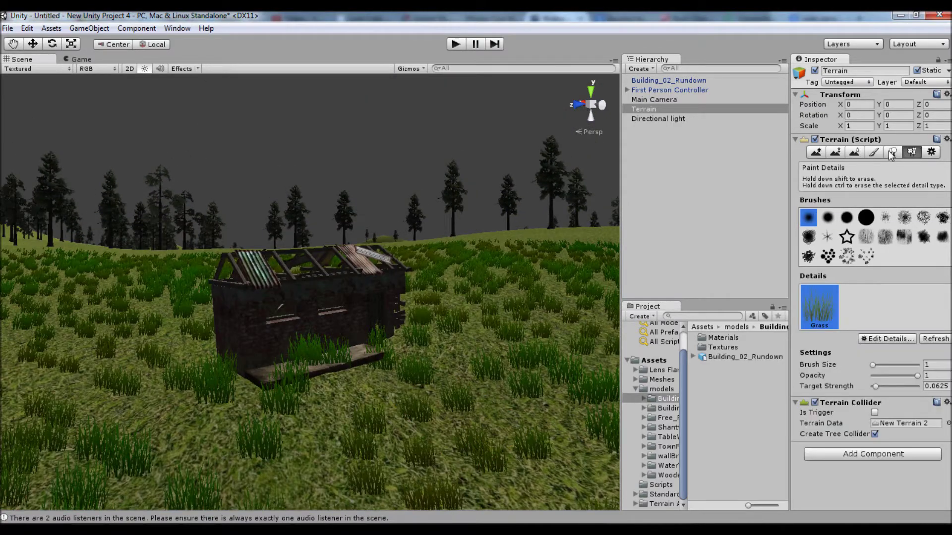
{"action": "right_click_drag", "start_coordinate": [331, 366], "coordinate": [334, 367]}
{"action": "left_click_drag", "start_coordinate": [334, 367], "coordinate": [326, 352], "text": "alt"}
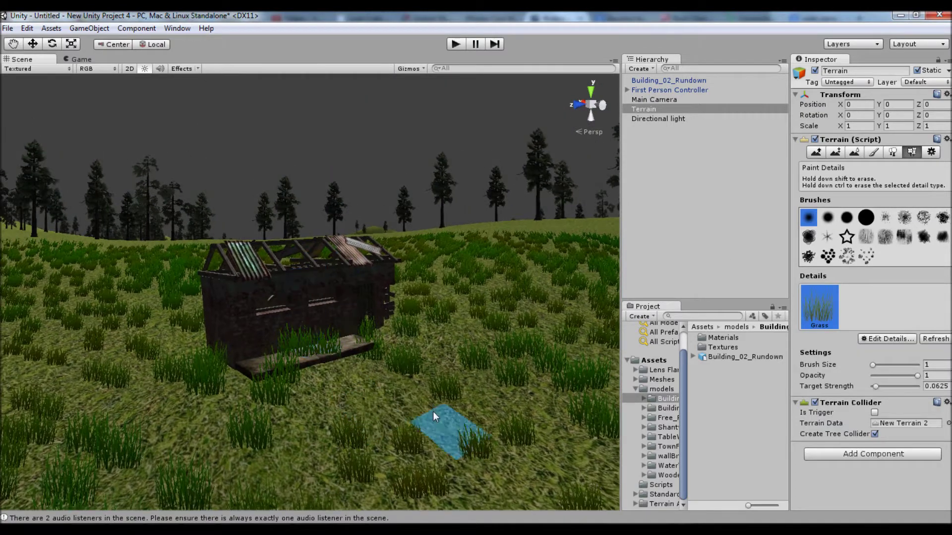
Playtest the level briefly from the player's current start point, looking around the grass and surrounding pines.
{"action": "left_click", "coordinate": [456, 45]}
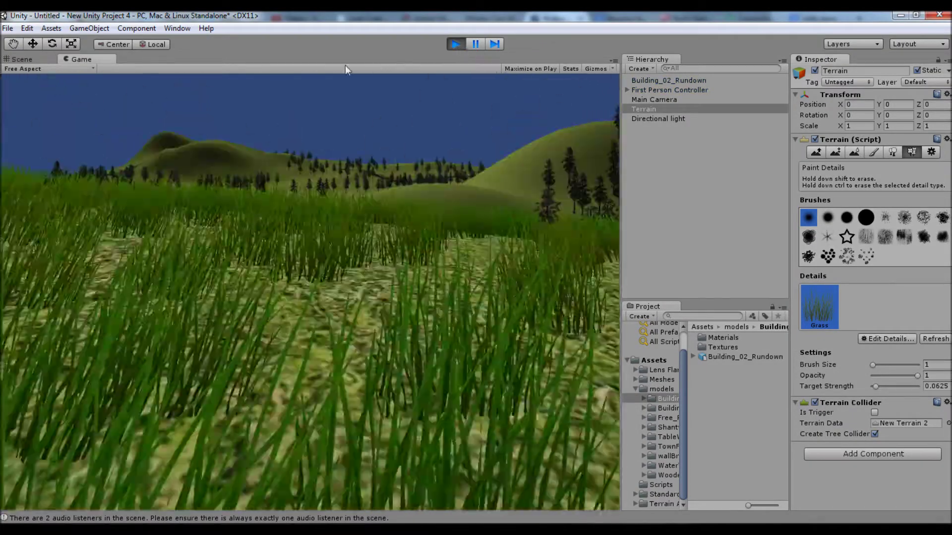
{"action": "key", "text": "space"}
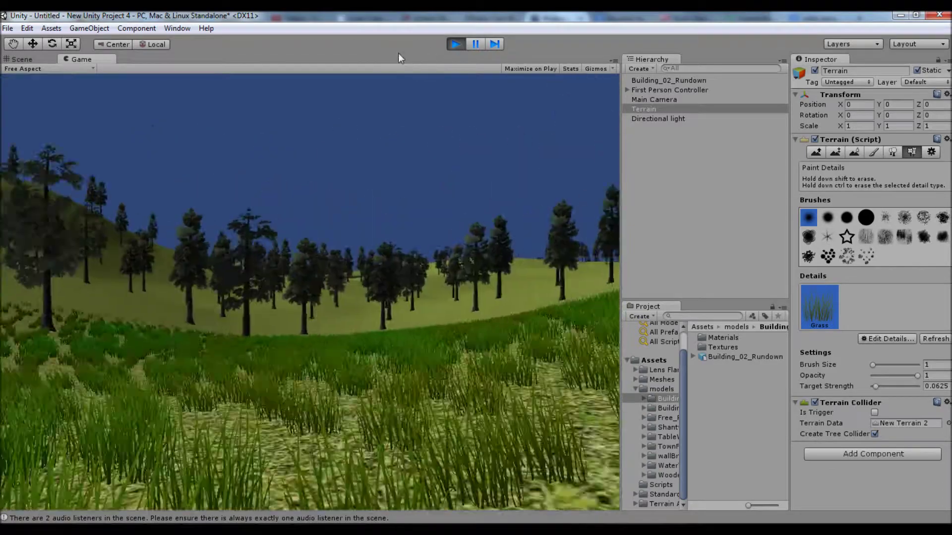
{"action": "left_click", "coordinate": [455, 45]}
Move the First Person Controller to the road's near bend by the building, at about X 502.8 and Z 1311.
{"action": "scroll", "coordinate": [392, 276], "scroll_direction": "down", "scroll_amount": 3}
{"action": "left_click", "coordinate": [649, 92]}
{"action": "right_click_drag", "start_coordinate": [327, 237], "coordinate": [362, 338]}
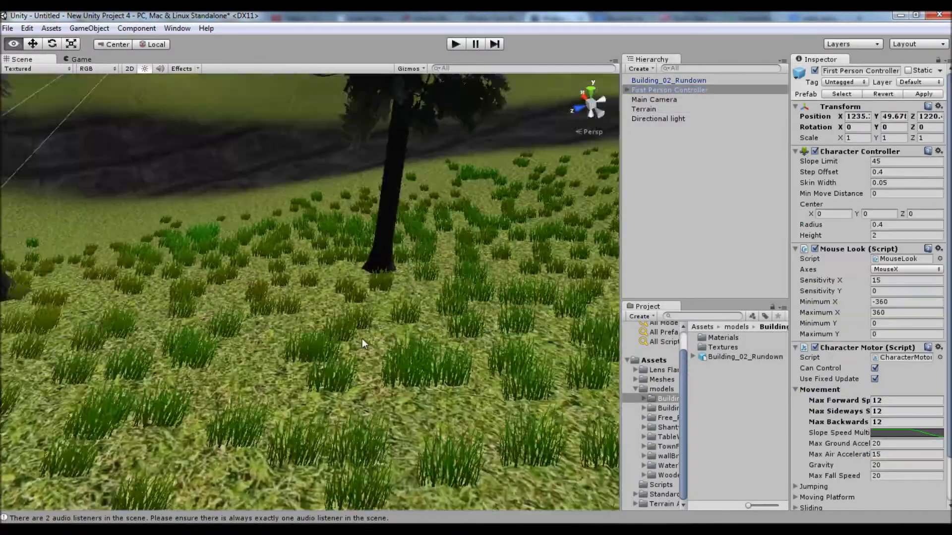
{"action": "scroll", "coordinate": [303, 222], "scroll_direction": "down", "scroll_amount": 10}
{"action": "left_click_drag", "start_coordinate": [239, 164], "coordinate": [304, 228]}
{"action": "left_click", "coordinate": [335, 265]}
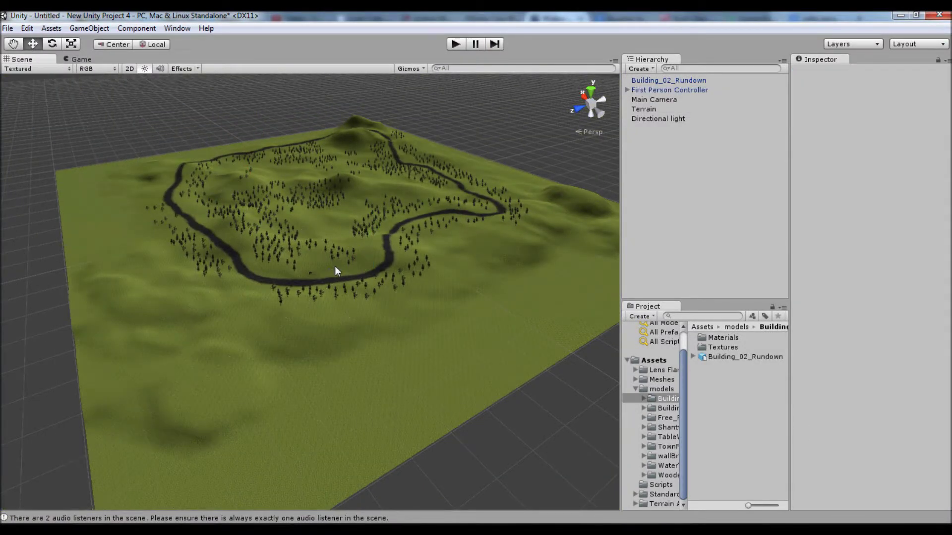
{"action": "left_click", "coordinate": [652, 92]}
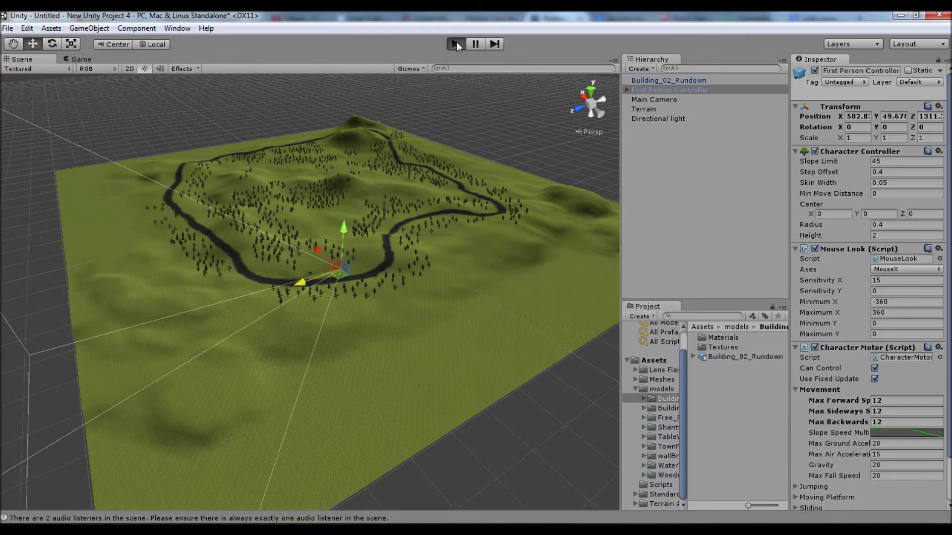
Playtest from the new start point, walking up to the rundown building to inspect it, and stop the game.
{"action": "left_click", "coordinate": [456, 44]}
{"action": "key", "text": "w"}
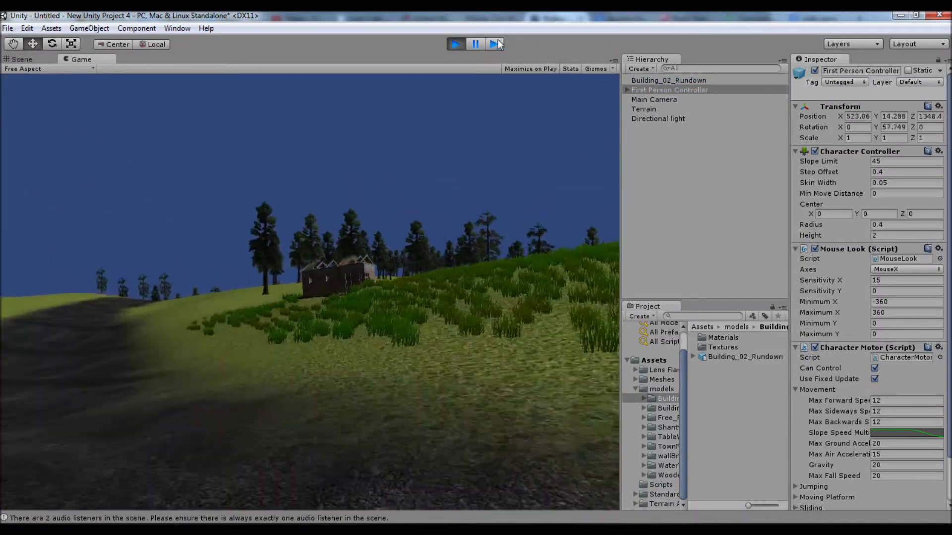
{"action": "key", "text": "w"}
{"action": "key", "text": "space"}
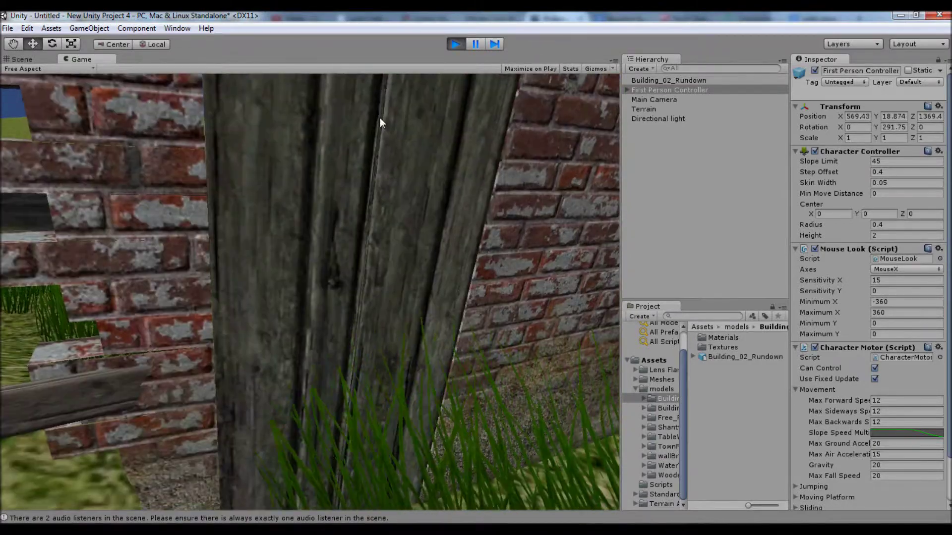
{"action": "left_click", "coordinate": [454, 45]}
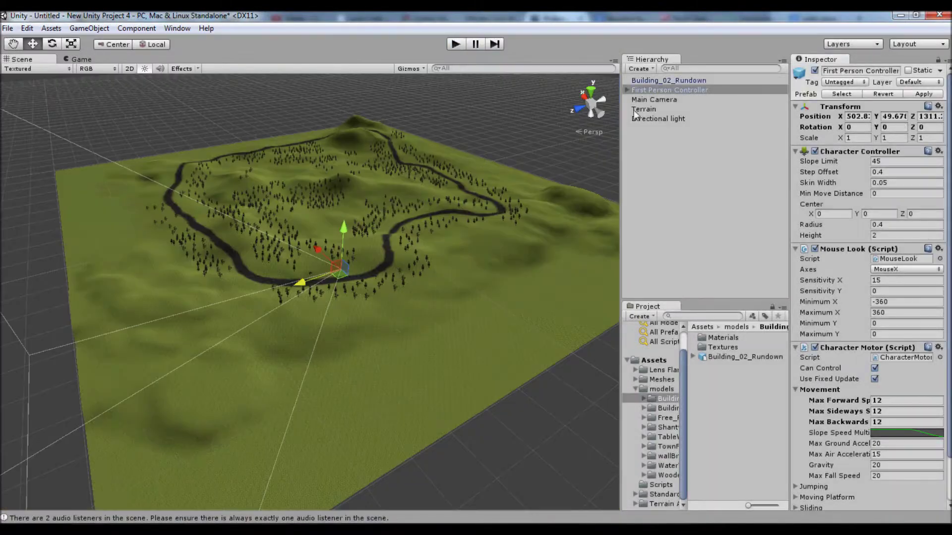
Add the Building_10 model to the grassy area near Building_02_Rundown.
{"action": "double_click", "coordinate": [669, 80]}
{"action": "left_click", "coordinate": [727, 357]}
{"action": "left_click_drag", "start_coordinate": [727, 357], "coordinate": [437, 223]}
{"action": "key", "text": "f"}
{"action": "right_click_drag", "start_coordinate": [372, 159], "coordinate": [377, 232]}
{"action": "middle_click_drag", "start_coordinate": [426, 254], "coordinate": [449, 135]}
Lower Building_10 to about Y 19.36 and tilt it about 1.82° in X and 6.64° in Z to fit the slope.
{"action": "left_click_drag", "start_coordinate": [352, 88], "coordinate": [377, 145]}
{"action": "key", "text": "e"}
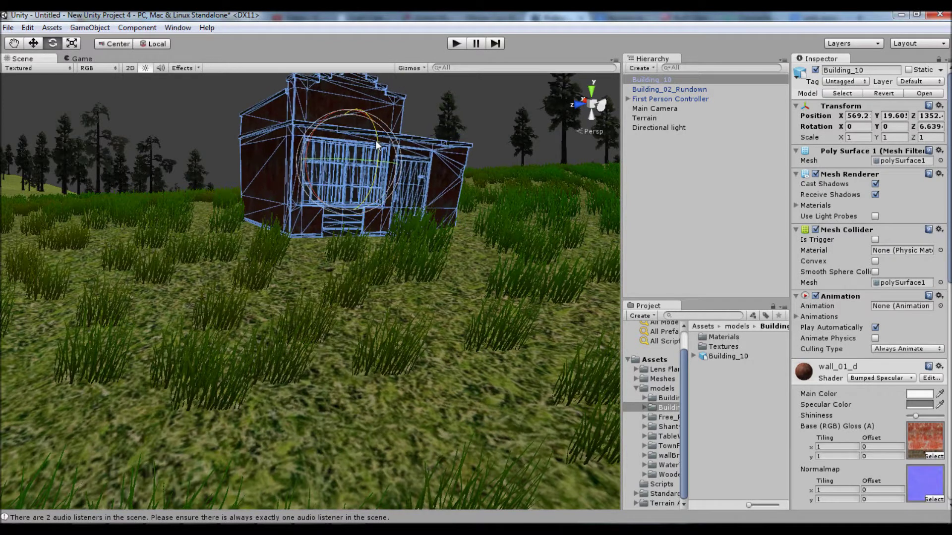
{"action": "left_click_drag", "start_coordinate": [353, 111], "coordinate": [351, 122]}
{"action": "scroll", "coordinate": [483, 348], "scroll_direction": "down", "scroll_amount": 10}
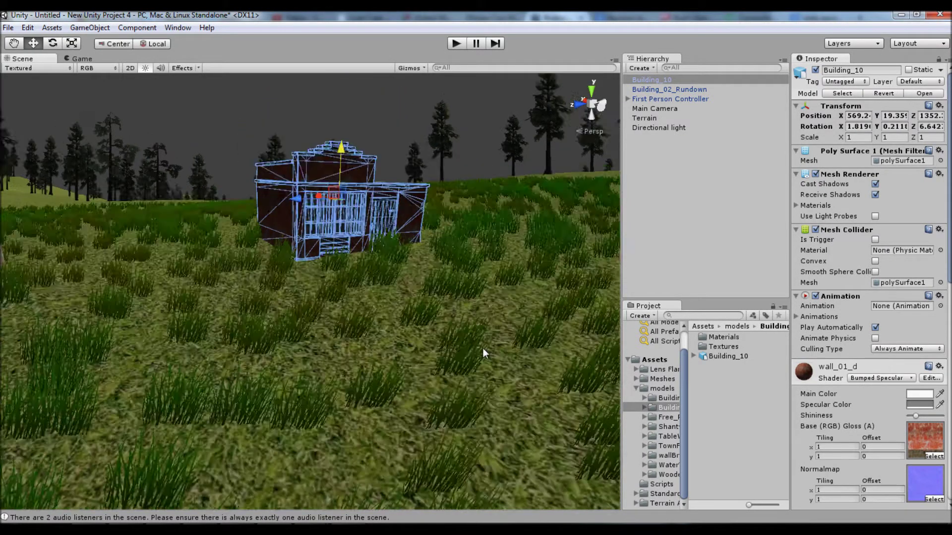
Add the waterTower model to the grass near Building_10 and adjust its placement.
{"action": "double_click", "coordinate": [730, 348]}
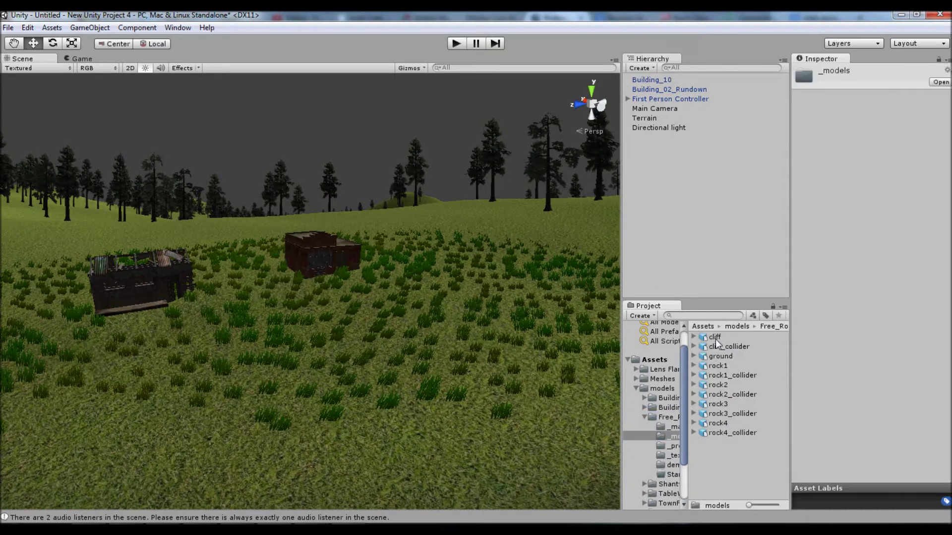
{"action": "left_click", "coordinate": [730, 347]}
{"action": "left_click", "coordinate": [731, 374]}
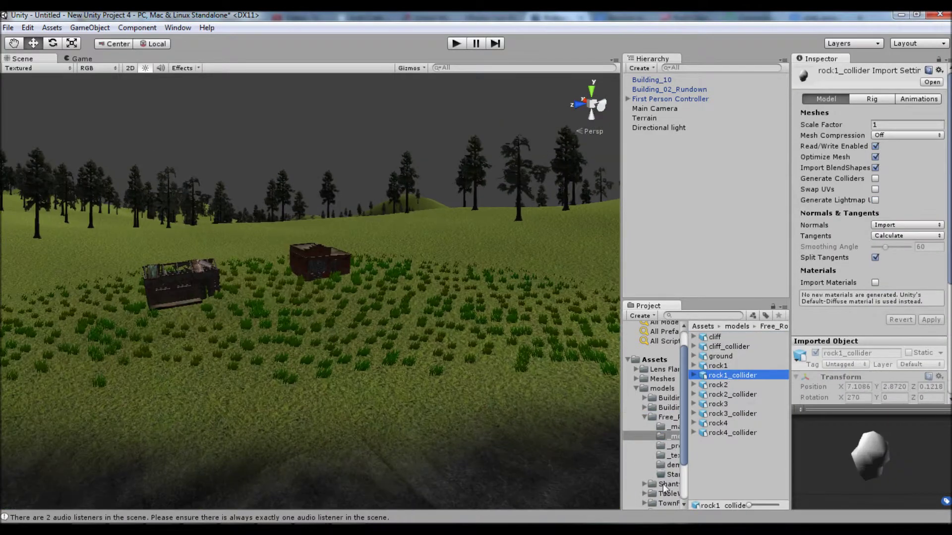
{"action": "scroll", "coordinate": [679, 436], "scroll_direction": "down", "scroll_amount": 3}
{"action": "left_click", "coordinate": [672, 463]}
{"action": "left_click_drag", "start_coordinate": [729, 356], "coordinate": [448, 285]}
{"action": "key", "text": "f"}
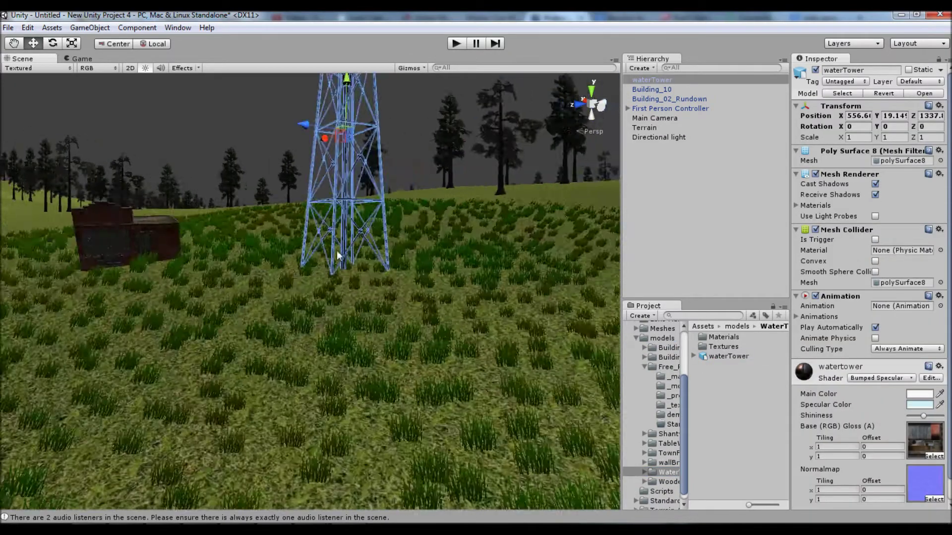
{"action": "scroll", "coordinate": [433, 253], "scroll_direction": "up", "scroll_amount": 5}
{"action": "scroll", "coordinate": [442, 233], "scroll_direction": "down", "scroll_amount": 4}
{"action": "middle_click_drag", "start_coordinate": [447, 209], "coordinate": [321, 316]}
{"action": "left_click_drag", "start_coordinate": [207, 195], "coordinate": [237, 152]}
Browse the Tower and ShantyTown model folders, previewing the wooden tower, chain-link fence, post and concrete barrier models.
{"action": "left_click", "coordinate": [720, 357]}
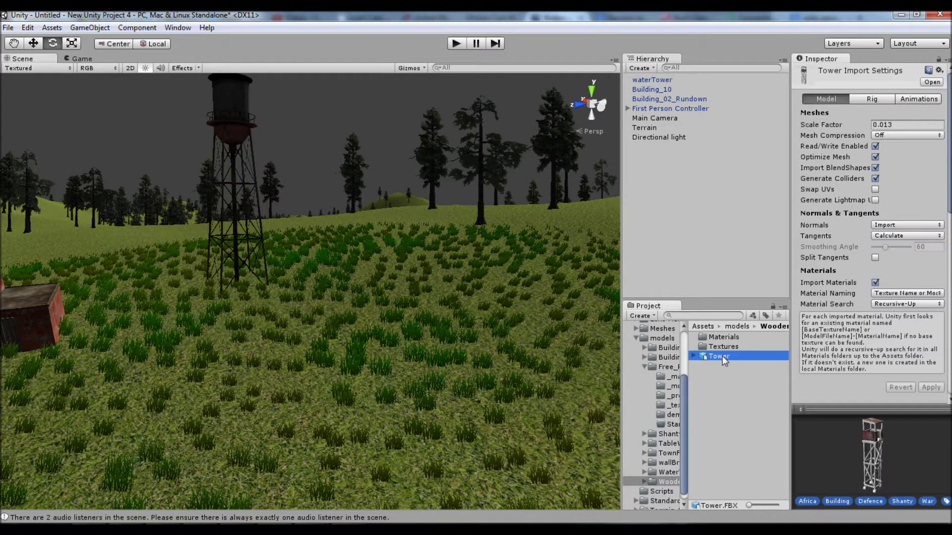
{"action": "left_click", "coordinate": [667, 339]}
{"action": "left_click", "coordinate": [742, 346]}
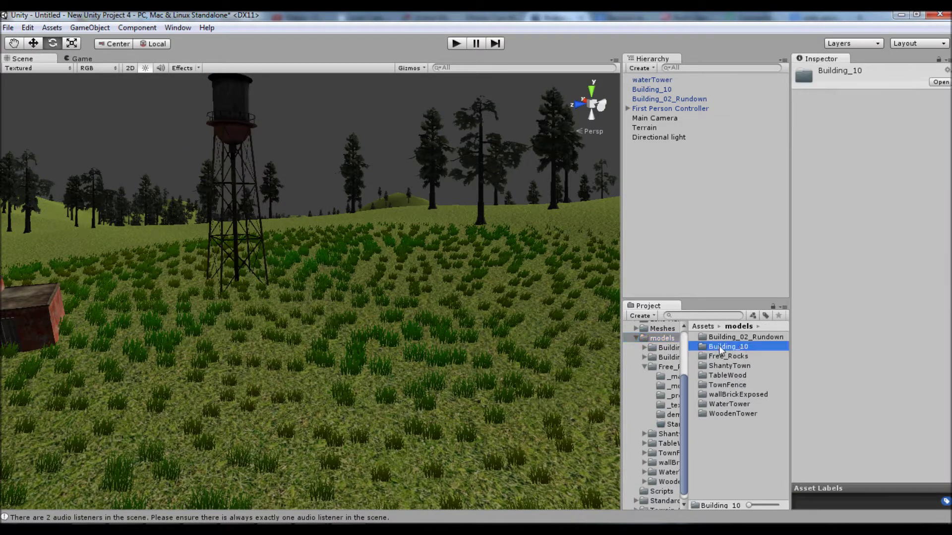
{"action": "left_click", "coordinate": [664, 328]}
{"action": "scroll", "coordinate": [665, 340], "scroll_direction": "up", "scroll_amount": 2}
{"action": "scroll", "coordinate": [665, 343], "scroll_direction": "down", "scroll_amount": 2}
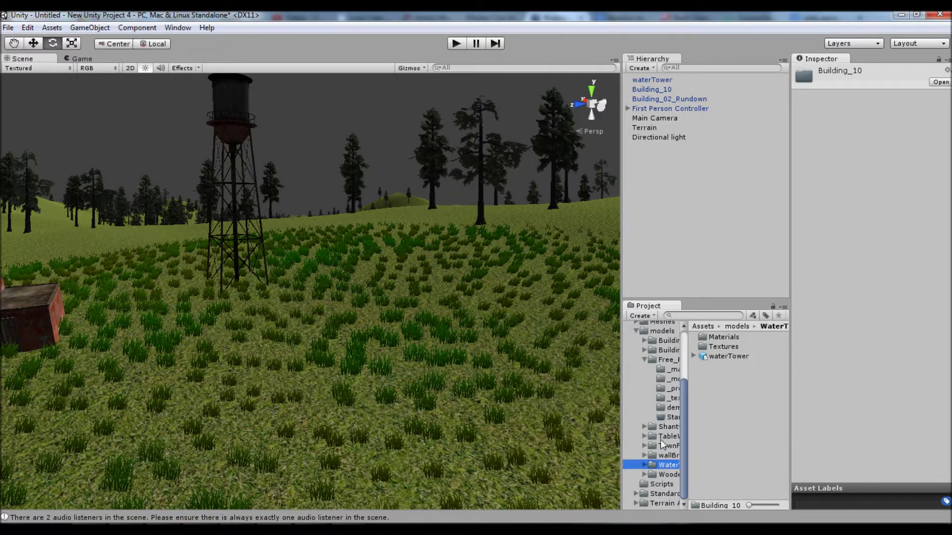
{"action": "double_click", "coordinate": [729, 338]}
{"action": "left_click", "coordinate": [727, 364]}
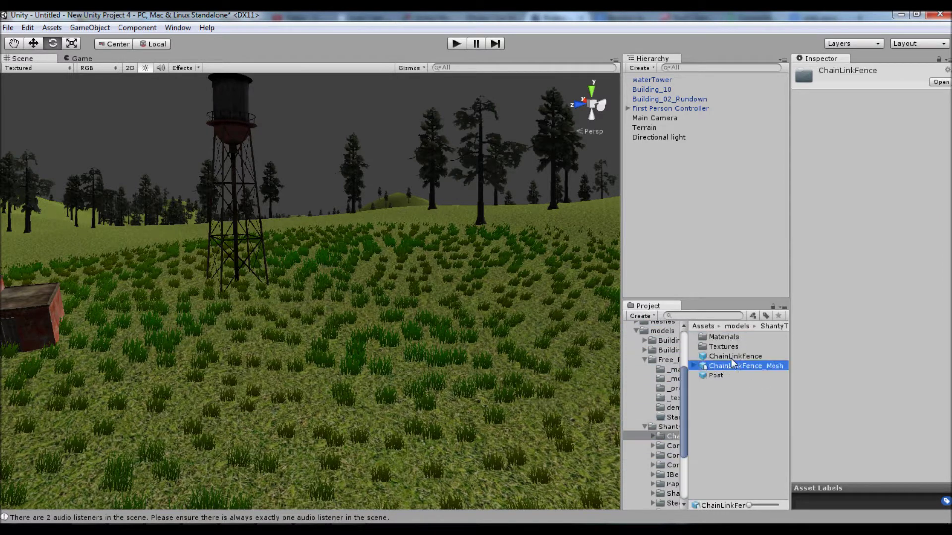
{"action": "left_click", "coordinate": [733, 356]}
{"action": "left_click", "coordinate": [718, 375]}
{"action": "left_click", "coordinate": [664, 446]}
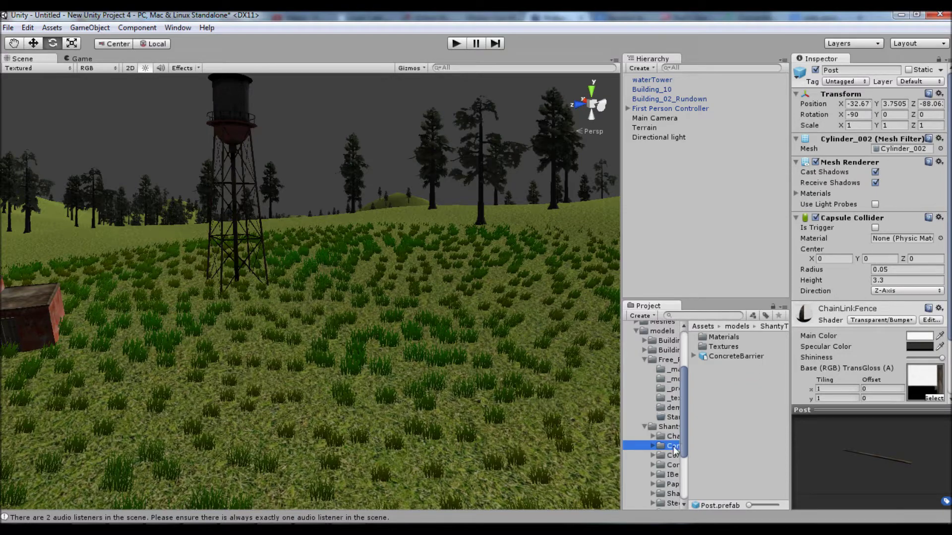
{"action": "left_click", "coordinate": [728, 357]}
{"action": "left_click", "coordinate": [669, 454]}
Add the ConcreteWall prefab to the grass near Building_02_Rundown and turn it to about -86.64° in Y.
{"action": "left_click", "coordinate": [725, 369]}
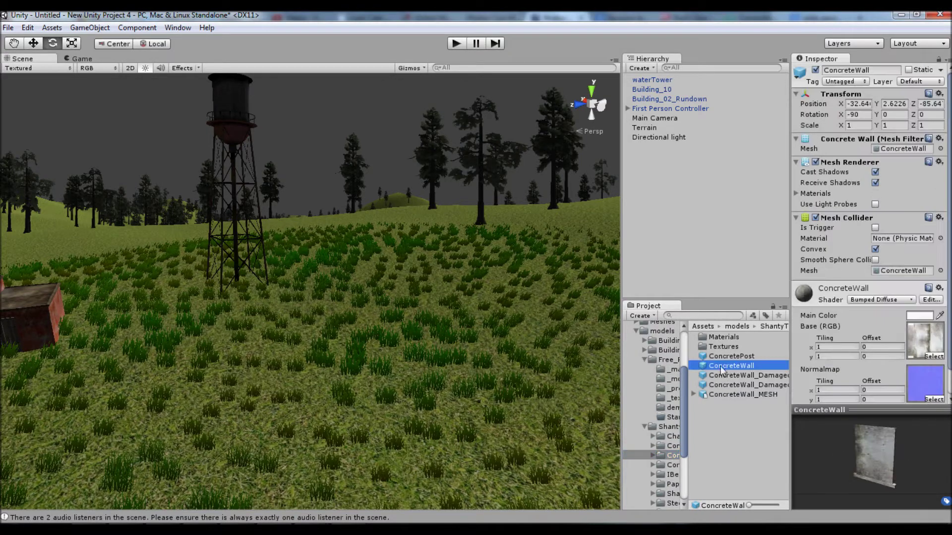
{"action": "left_click_drag", "start_coordinate": [172, 368], "coordinate": [139, 369]}
{"action": "scroll", "coordinate": [322, 361], "scroll_direction": "down", "scroll_amount": 4}
{"action": "middle_click_drag", "start_coordinate": [327, 362], "coordinate": [501, 355]}
{"action": "scroll", "coordinate": [501, 355], "scroll_direction": "down", "scroll_amount": 4}
{"action": "key", "text": "w"}
{"action": "left_click_drag", "start_coordinate": [485, 275], "coordinate": [167, 328]}
{"action": "left_click_drag", "start_coordinate": [166, 327], "coordinate": [490, 385], "text": "alt"}
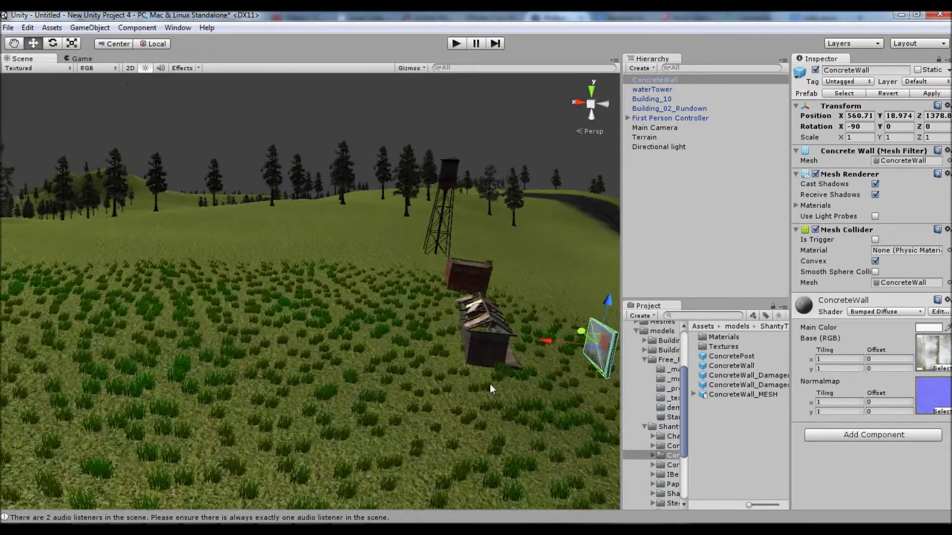
{"action": "middle_click_drag", "start_coordinate": [490, 385], "coordinate": [483, 311]}
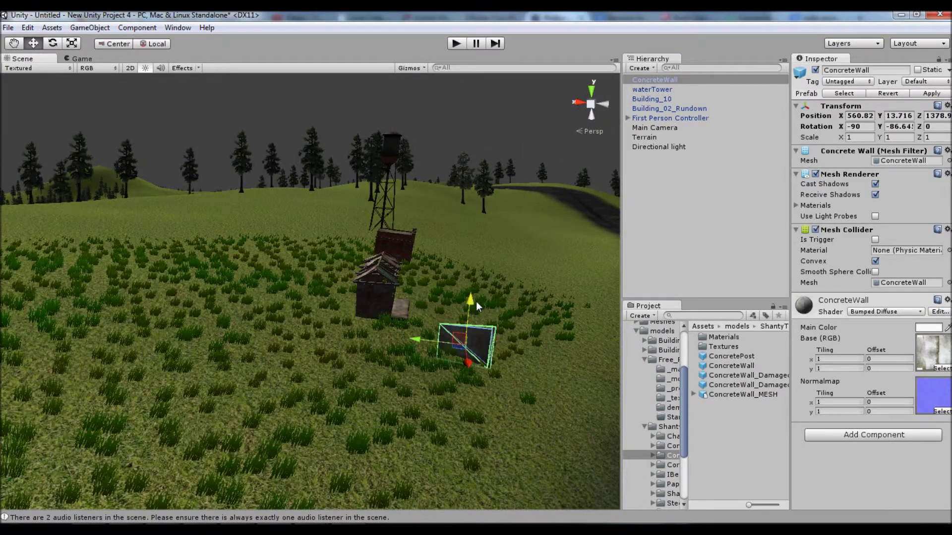
Tilt the concrete wall to about -77.63° in X and 9.16° in Z to follow the slope.
{"action": "double_click", "coordinate": [669, 82]}
{"action": "left_click_drag", "start_coordinate": [200, 278], "coordinate": [204, 255]}
{"action": "key", "text": "e"}
{"action": "key", "text": "w"}
{"action": "key", "text": "e"}
{"action": "key", "text": "w"}
{"action": "middle_click_drag", "start_coordinate": [204, 255], "coordinate": [482, 337]}
Duplicate the concrete wall and line the copy up end to end with the original beside the rundown building.
{"action": "right_click", "coordinate": [659, 79]}
{"action": "left_click", "coordinate": [676, 87]}
{"action": "right_click", "coordinate": [680, 176]}
{"action": "left_click", "coordinate": [699, 197]}
{"action": "left_click_drag", "start_coordinate": [542, 337], "coordinate": [268, 318]}
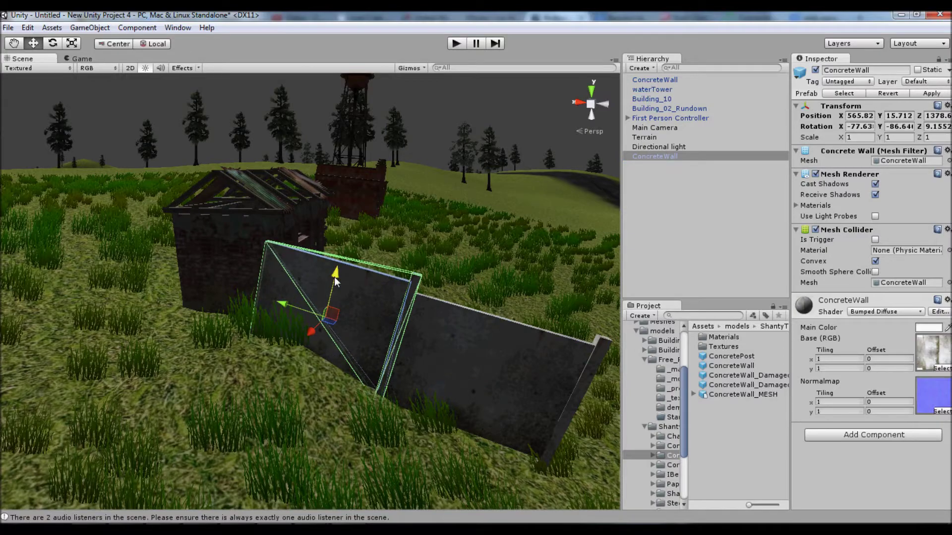
{"action": "left_click_drag", "start_coordinate": [335, 293], "coordinate": [199, 277], "text": "alt"}
{"action": "left_click", "coordinate": [198, 274], "text": "shift"}
{"action": "left_click_drag", "start_coordinate": [177, 241], "coordinate": [362, 289], "text": "alt"}
{"action": "left_click_drag", "start_coordinate": [385, 234], "coordinate": [308, 316], "text": "alt"}
Add a third concrete wall segment by copying, continuing the row up the slope.
{"action": "right_click", "coordinate": [655, 79]}
{"action": "left_click", "coordinate": [678, 127]}
{"action": "left_click_drag", "start_coordinate": [613, 326], "coordinate": [554, 288]}
{"action": "left_click_drag", "start_coordinate": [481, 263], "coordinate": [286, 229]}
{"action": "left_click_drag", "start_coordinate": [336, 253], "coordinate": [167, 243]}
{"action": "scroll", "coordinate": [338, 269], "scroll_direction": "down", "scroll_amount": 3}
Duplicate the wall once more and place the fourth segment at the row's uphill end, about X 574.78, Y 17.35.
{"action": "key", "text": "ctrl+d"}
{"action": "left_click_drag", "start_coordinate": [318, 347], "coordinate": [425, 376], "text": "alt"}
{"action": "left_click_drag", "start_coordinate": [410, 346], "coordinate": [422, 348]}
{"action": "left_click", "coordinate": [385, 237]}
{"action": "left_click_drag", "start_coordinate": [485, 399], "coordinate": [257, 274], "text": "alt"}
{"action": "scroll", "coordinate": [403, 269], "scroll_direction": "down", "scroll_amount": 5}
{"action": "left_click_drag", "start_coordinate": [404, 269], "coordinate": [254, 337], "text": "alt"}
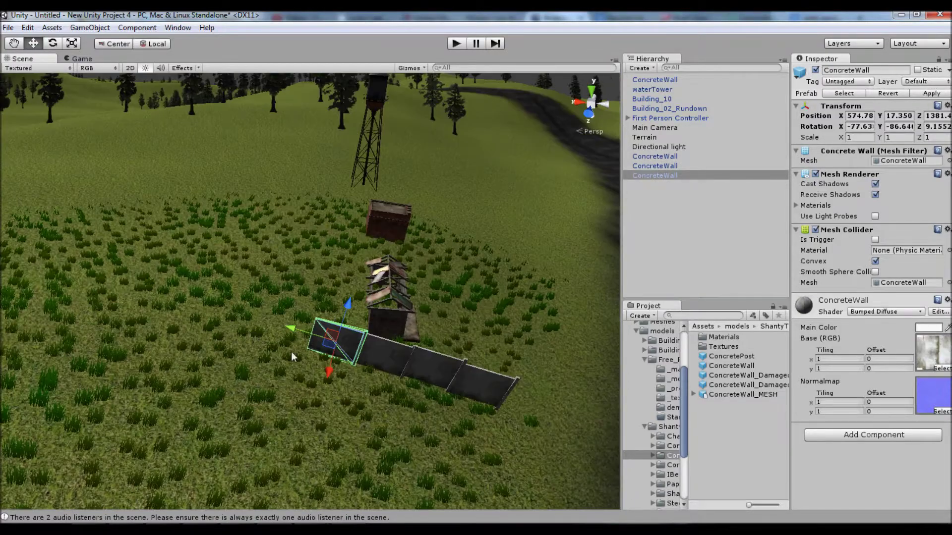
Duplicate the four wall segments together and turn the copies into a second row meeting the first at a corner.
{"action": "left_click", "coordinate": [387, 355], "text": "shift"}
{"action": "left_click", "coordinate": [441, 368], "text": "shift"}
{"action": "left_click", "coordinate": [465, 377], "text": "shift"}
{"action": "key", "text": "ctrl+d"}
{"action": "left_click_drag", "start_coordinate": [365, 353], "coordinate": [197, 353]}
{"action": "left_click_drag", "start_coordinate": [311, 388], "coordinate": [154, 332], "text": "alt"}
{"action": "key", "text": "w"}
{"action": "left_click_drag", "start_coordinate": [247, 226], "coordinate": [571, 275]}
{"action": "scroll", "coordinate": [405, 248], "scroll_direction": "up", "scroll_amount": 8}
{"action": "left_click_drag", "start_coordinate": [143, 236], "coordinate": [153, 233]}
{"action": "left_click_drag", "start_coordinate": [227, 293], "coordinate": [444, 270], "text": "alt"}
{"action": "scroll", "coordinate": [444, 270], "scroll_direction": "down", "scroll_amount": 4}
Fine-tune the position and rotation of the second wall row so it joins the corner of the first.
{"action": "left_click_drag", "start_coordinate": [249, 350], "coordinate": [278, 358], "text": "alt"}
{"action": "left_click_drag", "start_coordinate": [258, 380], "coordinate": [261, 389]}
{"action": "left_click_drag", "start_coordinate": [203, 365], "coordinate": [227, 367]}
{"action": "left_click_drag", "start_coordinate": [288, 387], "coordinate": [286, 389]}
{"action": "key", "text": "e"}
{"action": "left_click_drag", "start_coordinate": [248, 317], "coordinate": [281, 308]}
{"action": "key", "text": "w"}
Adjust individual segments of the second wall row to the slope, rotating the end segment to about 284.42°, 292.79°, 56.16°.
{"action": "left_click", "coordinate": [412, 328]}
{"action": "left_click", "coordinate": [412, 329]}
{"action": "left_click", "coordinate": [490, 326]}
{"action": "left_click", "coordinate": [325, 334]}
{"action": "key", "text": "e"}
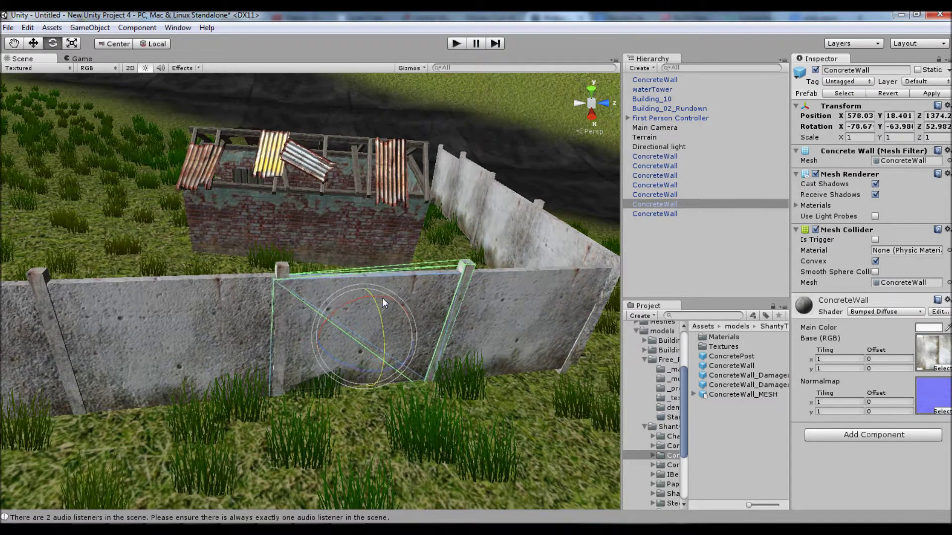
{"action": "left_click", "coordinate": [225, 314]}
{"action": "left_click_drag", "start_coordinate": [216, 316], "coordinate": [177, 311]}
{"action": "key", "text": "w"}
{"action": "middle_click_drag", "start_coordinate": [177, 312], "coordinate": [322, 327]}
{"action": "left_click", "coordinate": [352, 349]}
{"action": "key", "text": "e"}
{"action": "left_click_drag", "start_coordinate": [361, 343], "coordinate": [365, 342]}
Playtest the level, walking past the walled buildings to the water tower, and stop the game.
{"action": "key", "text": "ctrl+p"}
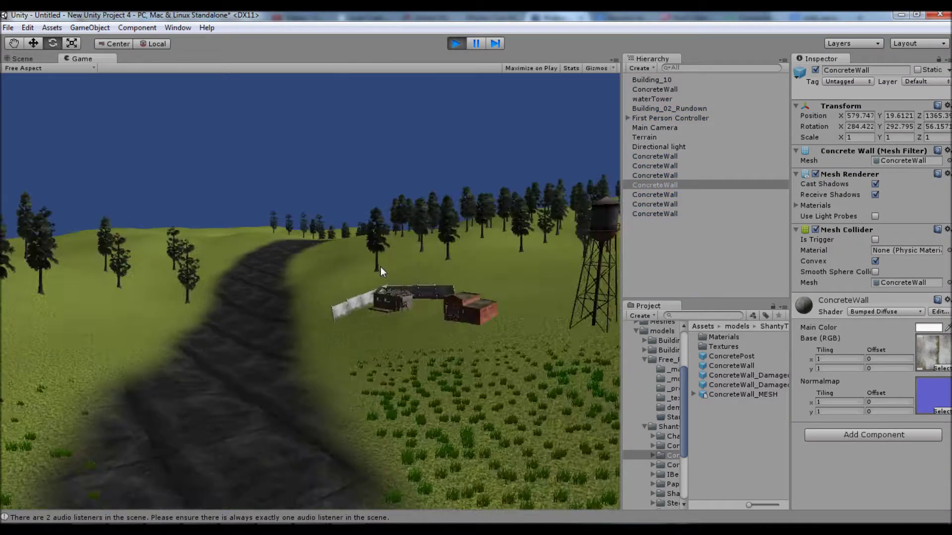
{"action": "key", "text": "w"}
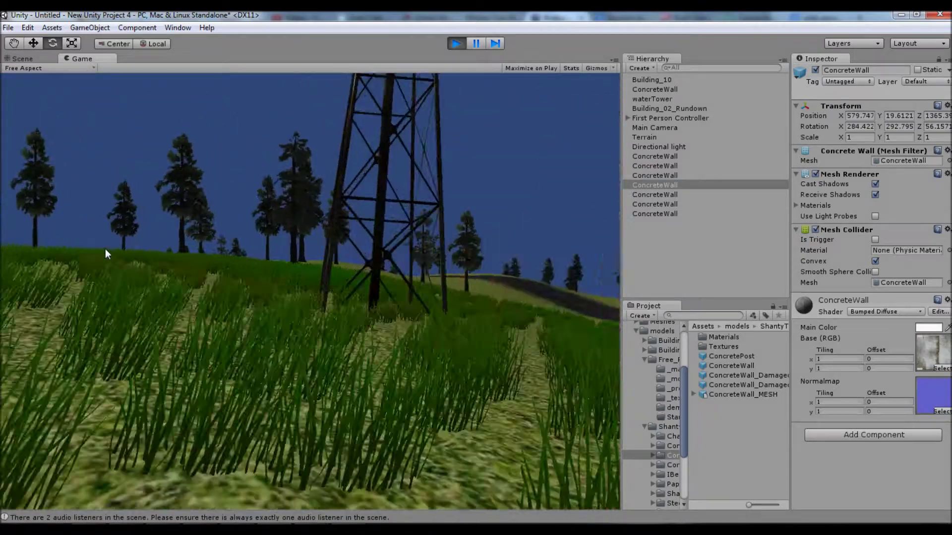
{"action": "key", "text": "ctrl+p"}
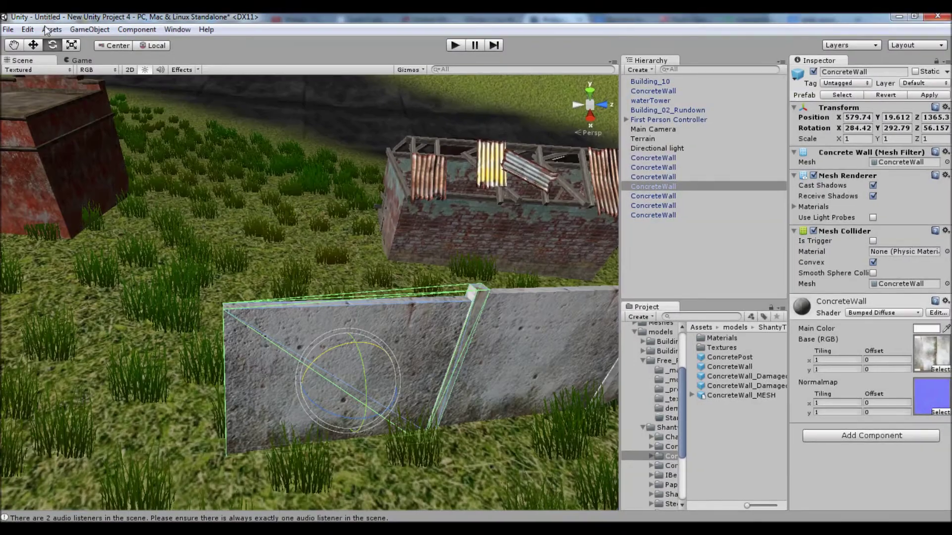
Import a custom Unity package of additional models from the desktop.
{"action": "left_click", "coordinate": [51, 29]}
{"action": "mouse_move", "coordinate": [130, 115]}
{"action": "left_click", "coordinate": [223, 114]}
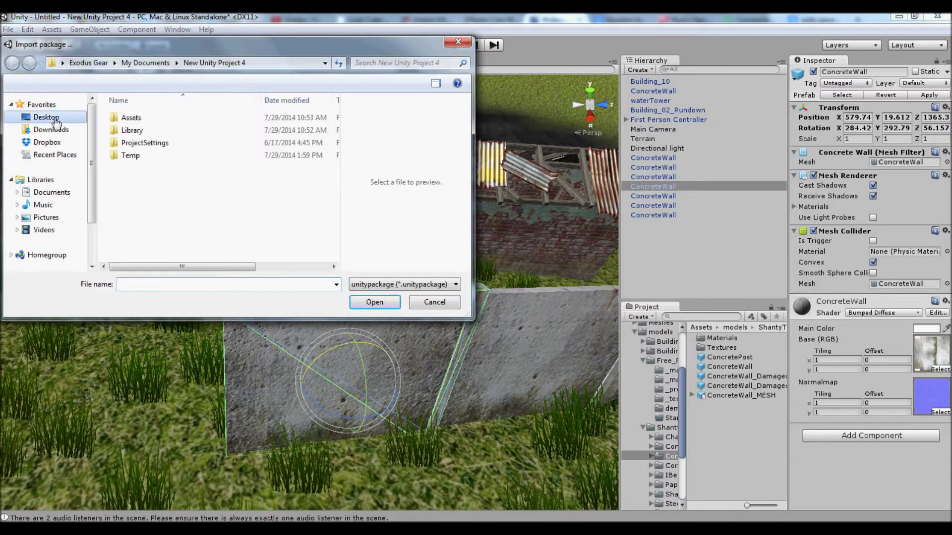
{"action": "scroll", "coordinate": [330, 254], "scroll_direction": "down", "scroll_amount": 10}
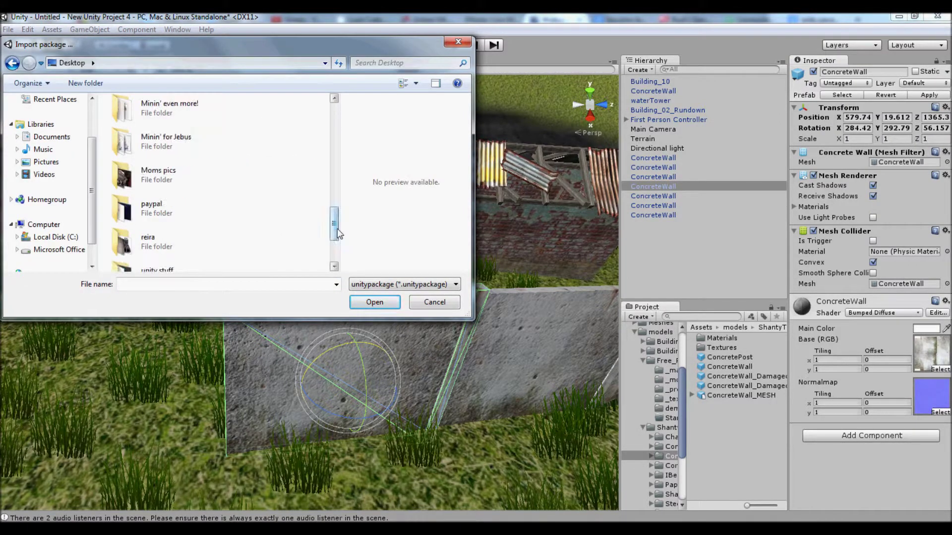
{"action": "double_click", "coordinate": [173, 251]}
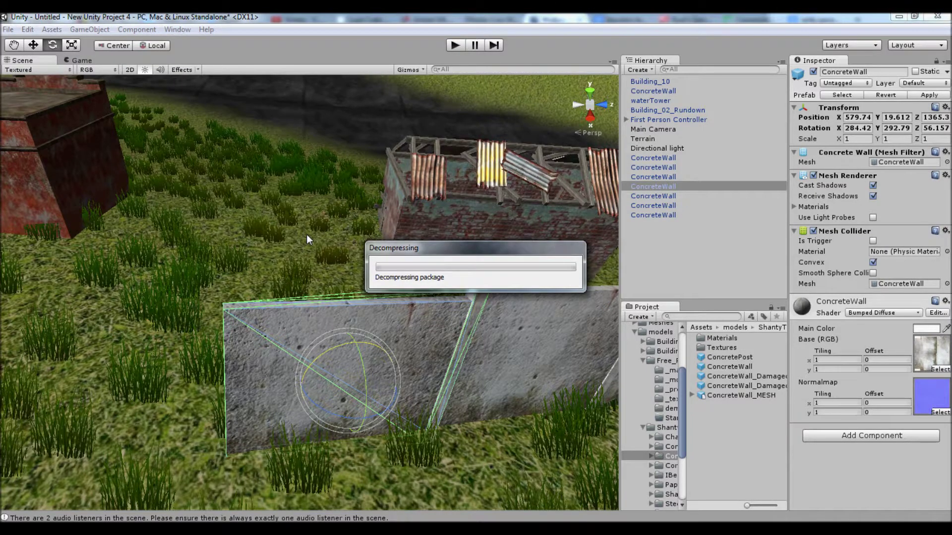
{"action": "left_click", "coordinate": [255, 225]}
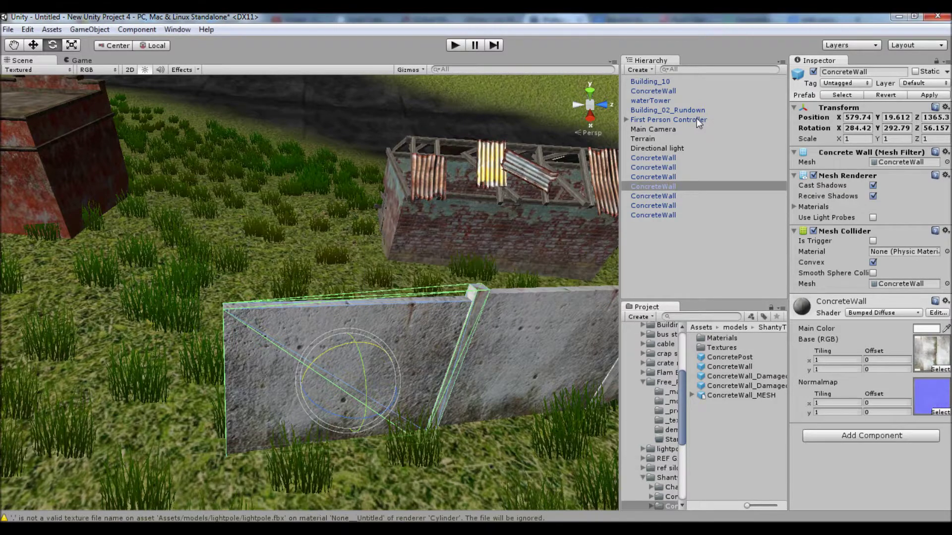
Widen the project browser and its folder column, and look through the imported model folders.
{"action": "left_click_drag", "start_coordinate": [620, 341], "coordinate": [561, 347]}
{"action": "left_click_drag", "start_coordinate": [627, 361], "coordinate": [698, 365]}
{"action": "scroll", "coordinate": [626, 370], "scroll_direction": "up", "scroll_amount": 4}
{"action": "scroll", "coordinate": [626, 376], "scroll_direction": "down", "scroll_amount": 9}
{"action": "left_click", "coordinate": [633, 457]}
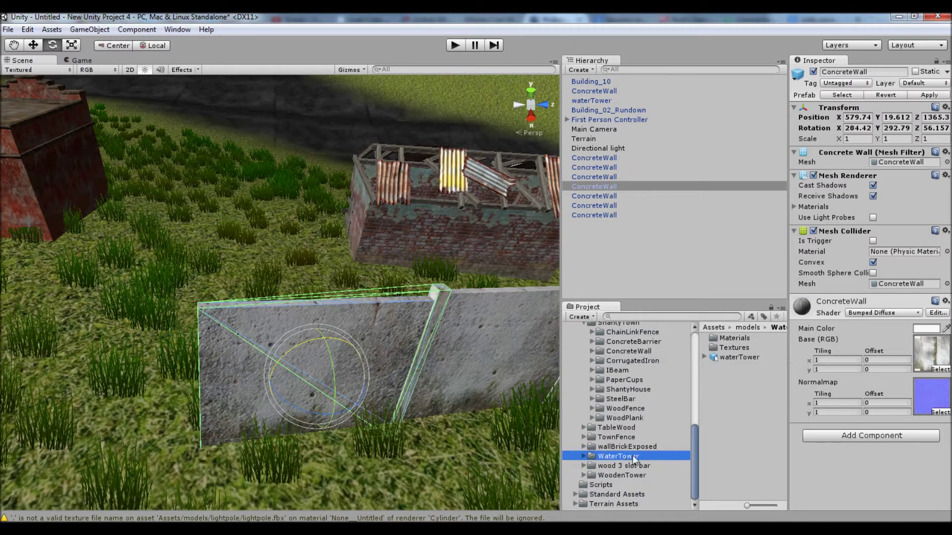
{"action": "scroll", "coordinate": [635, 450], "scroll_direction": "up", "scroll_amount": 5}
Add the ref gas container model near Building_10 and rotate it to about -0.78°, 0.85°, 3.14°.
{"action": "left_click", "coordinate": [630, 411]}
{"action": "left_click_drag", "start_coordinate": [747, 358], "coordinate": [122, 308]}
{"action": "middle_click_drag", "start_coordinate": [203, 359], "coordinate": [603, 85]}
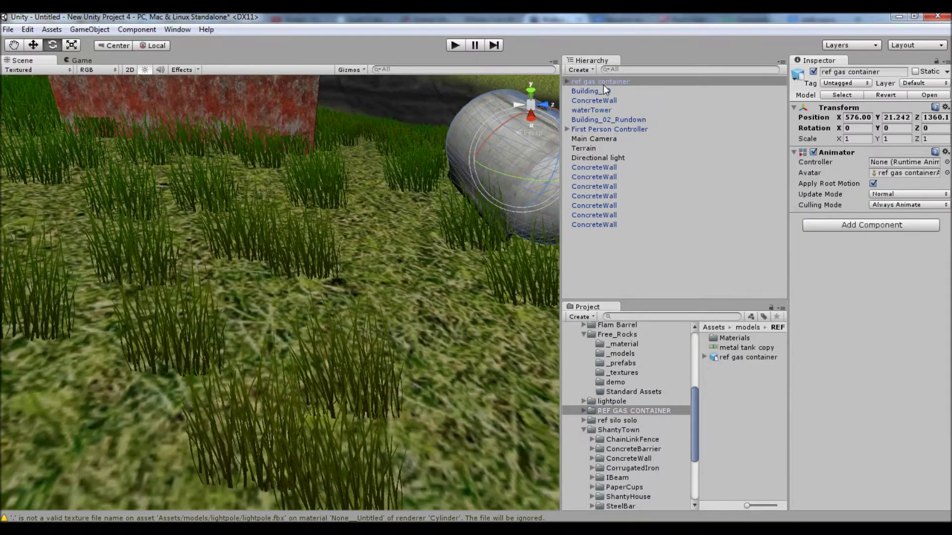
{"action": "left_click_drag", "start_coordinate": [461, 173], "coordinate": [331, 248], "text": "alt"}
{"action": "right_click_drag", "start_coordinate": [331, 248], "coordinate": [340, 291]}
{"action": "left_click_drag", "start_coordinate": [448, 255], "coordinate": [453, 249]}
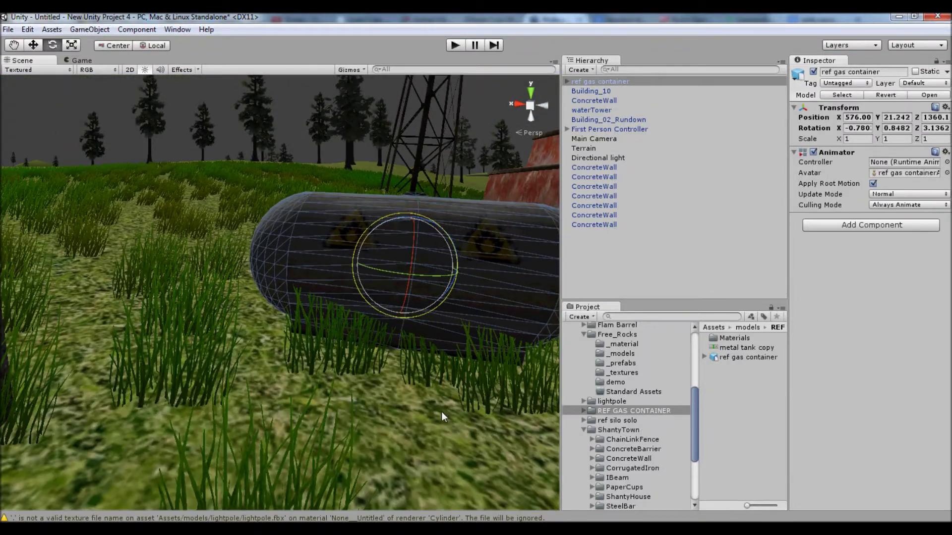
Add the lightpole model on the grass beside the road.
{"action": "right_click_drag", "start_coordinate": [444, 412], "coordinate": [406, 426]}
{"action": "scroll", "coordinate": [406, 426], "scroll_direction": "down", "scroll_amount": 6}
{"action": "middle_click_drag", "start_coordinate": [406, 427], "coordinate": [415, 450]}
{"action": "left_click", "coordinate": [612, 401]}
{"action": "middle_click_drag", "start_coordinate": [463, 412], "coordinate": [345, 353]}
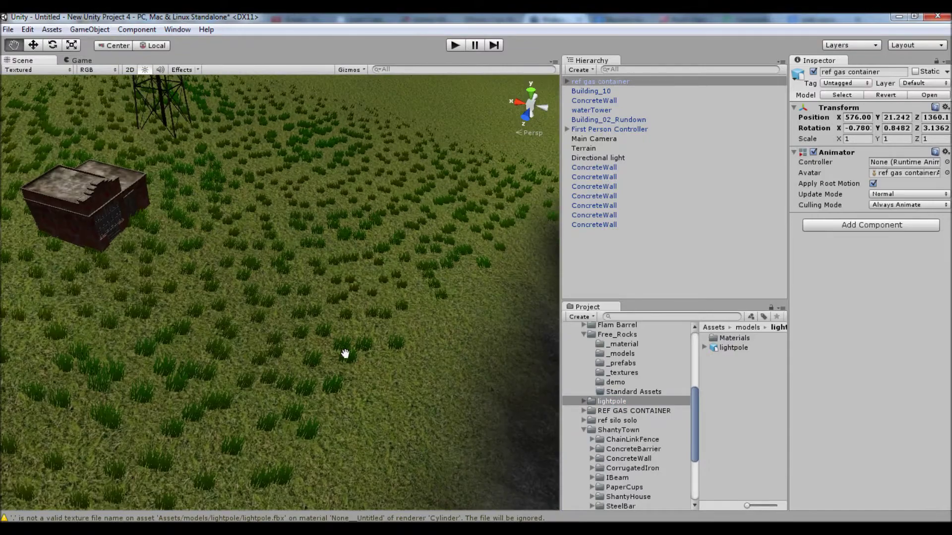
Add the refinery solo model near the gas container and move it to about X 577.72, Y 19.97, Z 1354.1.
{"action": "left_click", "coordinate": [621, 423]}
{"action": "left_click_drag", "start_coordinate": [734, 357], "coordinate": [315, 190]}
{"action": "scroll", "coordinate": [304, 209], "scroll_direction": "down", "scroll_amount": 6}
{"action": "middle_click_drag", "start_coordinate": [305, 209], "coordinate": [310, 357]}
{"action": "scroll", "coordinate": [361, 315], "scroll_direction": "up", "scroll_amount": 4}
{"action": "key", "text": "w"}
{"action": "left_click_drag", "start_coordinate": [328, 244], "coordinate": [100, 292]}
{"action": "double_click", "coordinate": [603, 82]}
{"action": "scroll", "coordinate": [344, 342], "scroll_direction": "up", "scroll_amount": 5}
{"action": "right_click_drag", "start_coordinate": [344, 341], "coordinate": [380, 317]}
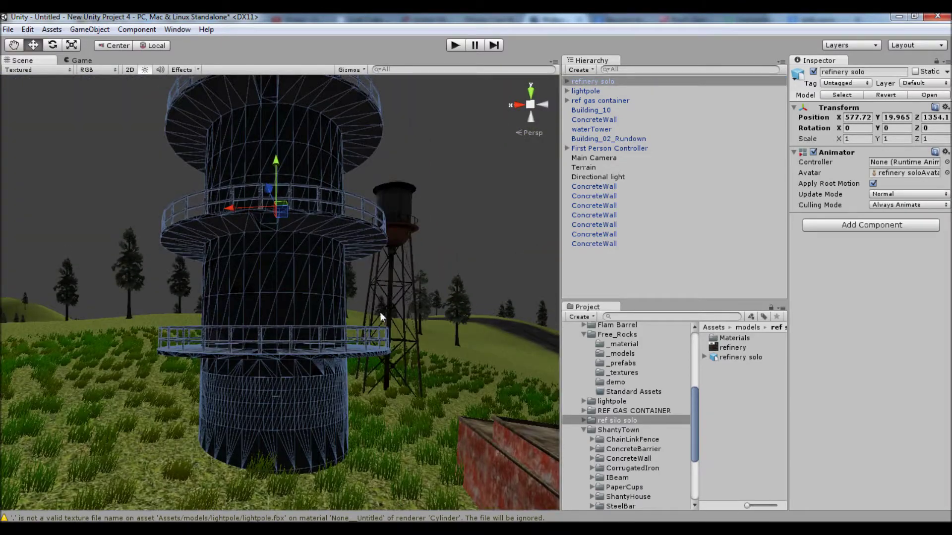
Shift the refinery silo to about X 578.37, Y 19.84 and tilt it about 2.49° in Z.
{"action": "left_click_drag", "start_coordinate": [318, 184], "coordinate": [312, 202]}
{"action": "scroll", "coordinate": [373, 290], "scroll_direction": "down", "scroll_amount": 3}
{"action": "right_click_drag", "start_coordinate": [374, 290], "coordinate": [406, 331]}
{"action": "scroll", "coordinate": [405, 332], "scroll_direction": "down", "scroll_amount": 4}
Add the crap shack model to the grass between the buildings and the road, rotated to fit the slope.
{"action": "scroll", "coordinate": [603, 446], "scroll_direction": "up", "scroll_amount": 5}
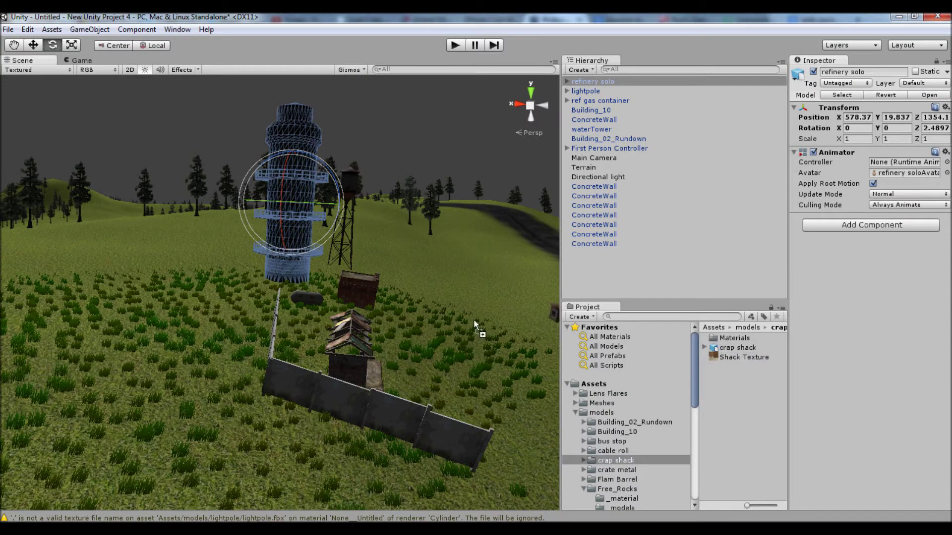
{"action": "left_click_drag", "start_coordinate": [540, 321], "coordinate": [467, 320]}
{"action": "key", "text": "f"}
{"action": "mouse_move", "coordinate": [300, 258]}
{"action": "left_mouse_down"}
{"action": "mouse_move", "coordinate": [328, 308]}
{"action": "mouse_move", "coordinate": [320, 282]}
{"action": "mouse_move", "coordinate": [299, 267]}
{"action": "left_mouse_up"}
Scale the crap shack to about 1.27 in X, 1.06 in Y and 1.16 in Z.
{"action": "key", "text": "w"}
{"action": "key", "text": "r"}
{"action": "left_click_drag", "start_coordinate": [325, 324], "coordinate": [334, 327]}
{"action": "left_click_drag", "start_coordinate": [254, 326], "coordinate": [245, 331]}
{"action": "left_click_drag", "start_coordinate": [286, 267], "coordinate": [286, 262]}
Playtest the level, walking into the shack and on to the water tower, and stop the game.
{"action": "left_click", "coordinate": [455, 46]}
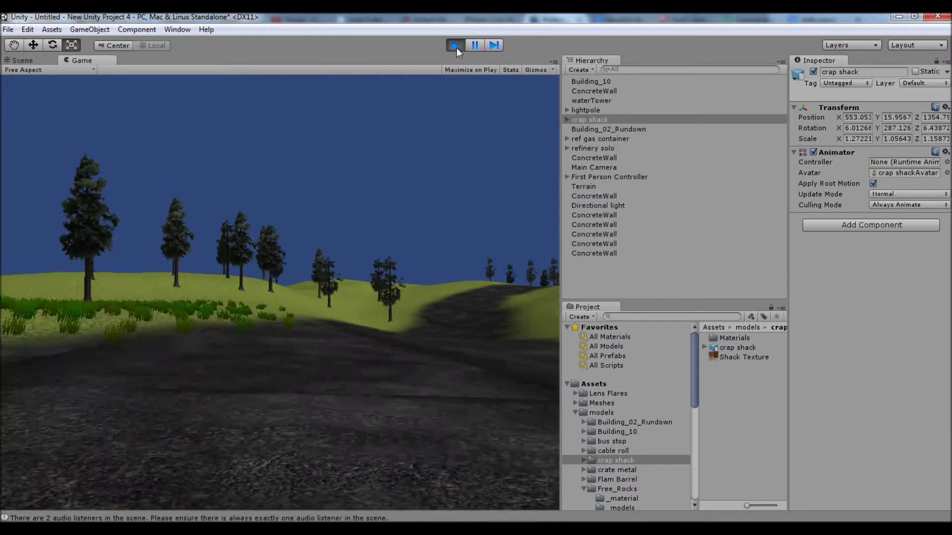
{"action": "key", "text": "w"}
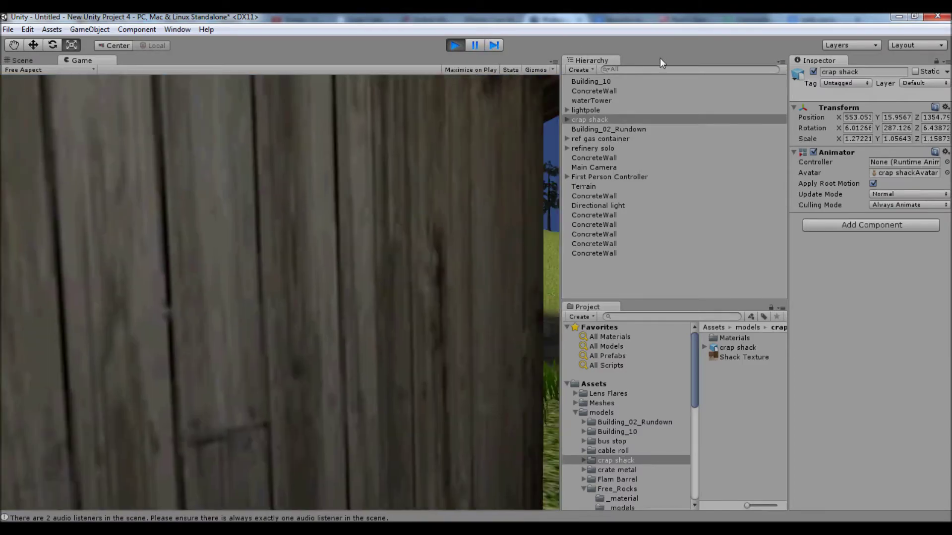
{"action": "key", "text": "w"}
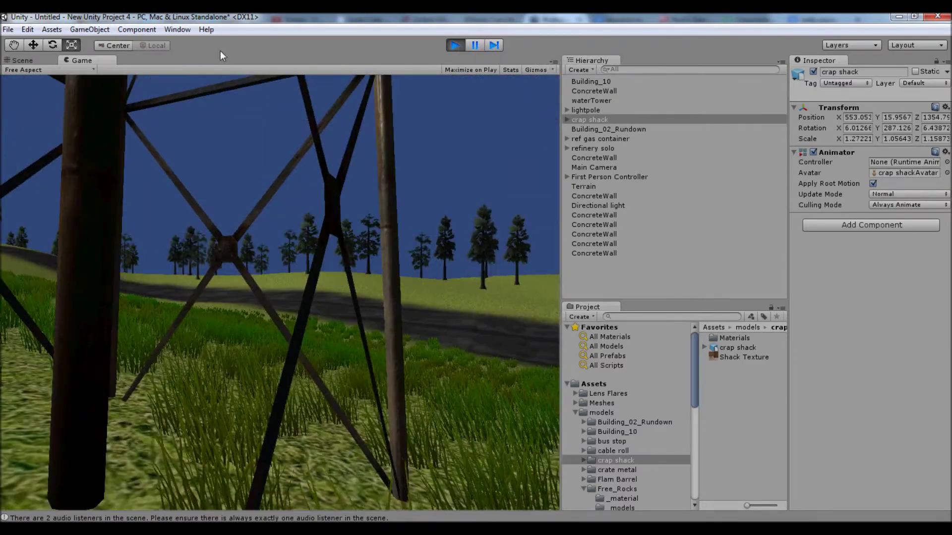
{"action": "key", "text": "ctrl+p"}
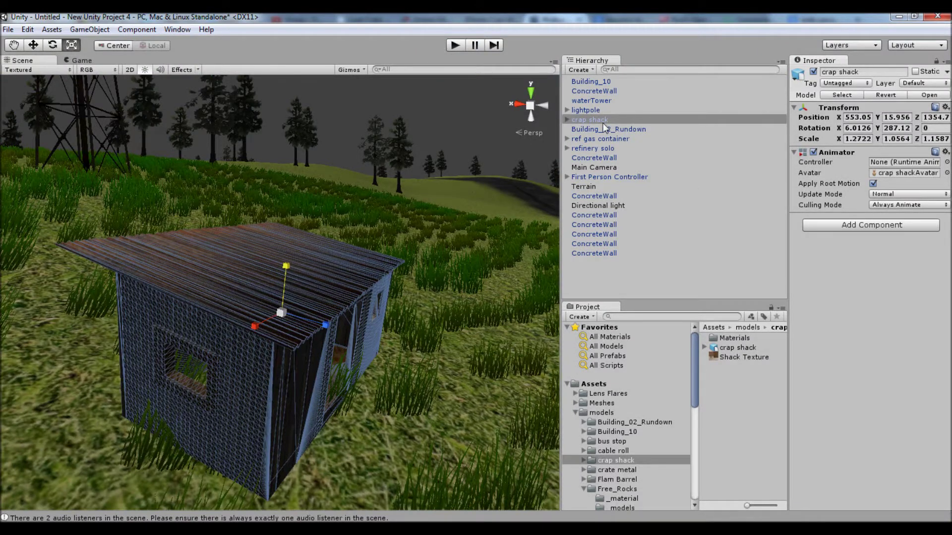
Try a Mesh Collider on the crap shack, open its physic material choices, and remove the component.
{"action": "left_click", "coordinate": [137, 29]}
{"action": "mouse_move", "coordinate": [208, 83]}
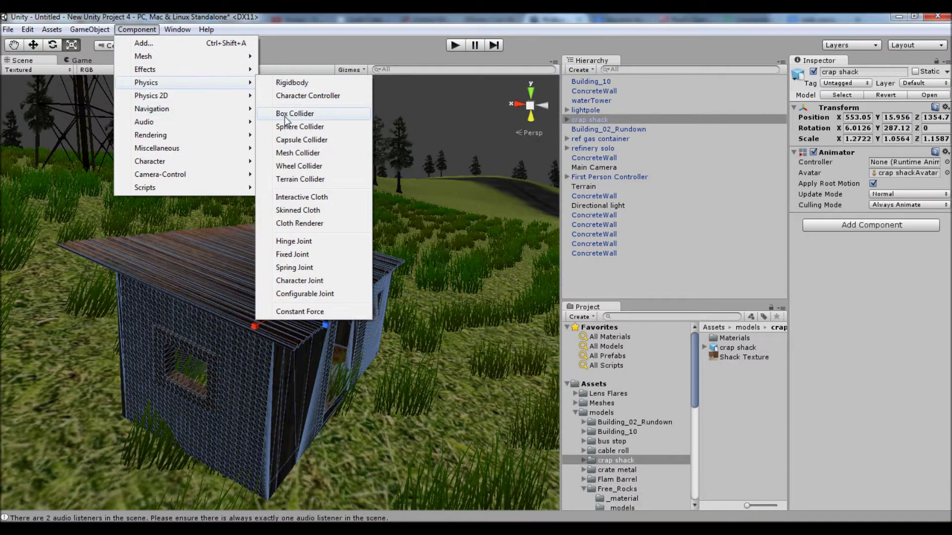
{"action": "left_click", "coordinate": [297, 152]}
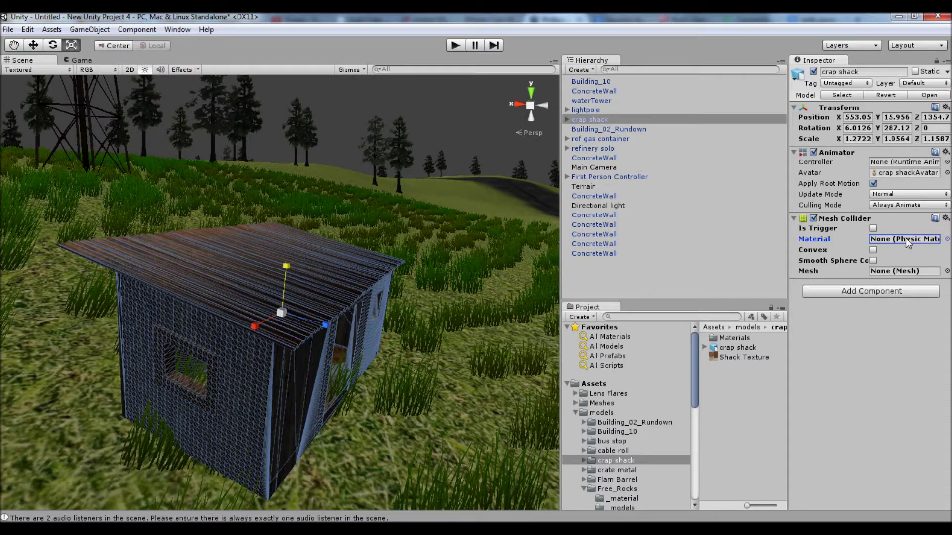
{"action": "left_click", "coordinate": [947, 240]}
{"action": "left_click", "coordinate": [118, 19]}
{"action": "right_click", "coordinate": [823, 218]}
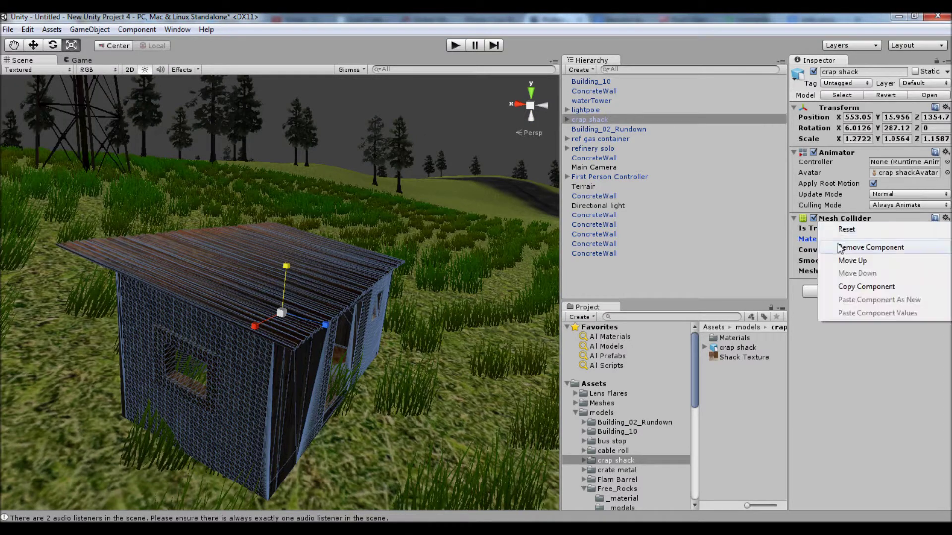
{"action": "left_click", "coordinate": [843, 249]}
Add a Box Collider component to the crap shack.
{"action": "left_click", "coordinate": [852, 225]}
{"action": "left_click", "coordinate": [831, 296]}
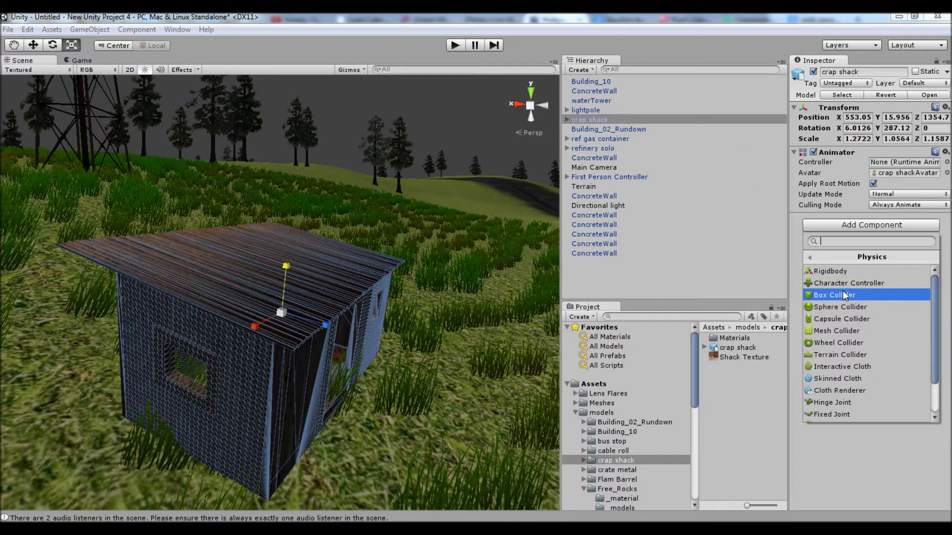
{"action": "left_click", "coordinate": [844, 296]}
Playtest the shack's collision by walking up to it, stop the game and view the whole site.
{"action": "left_click", "coordinate": [454, 46]}
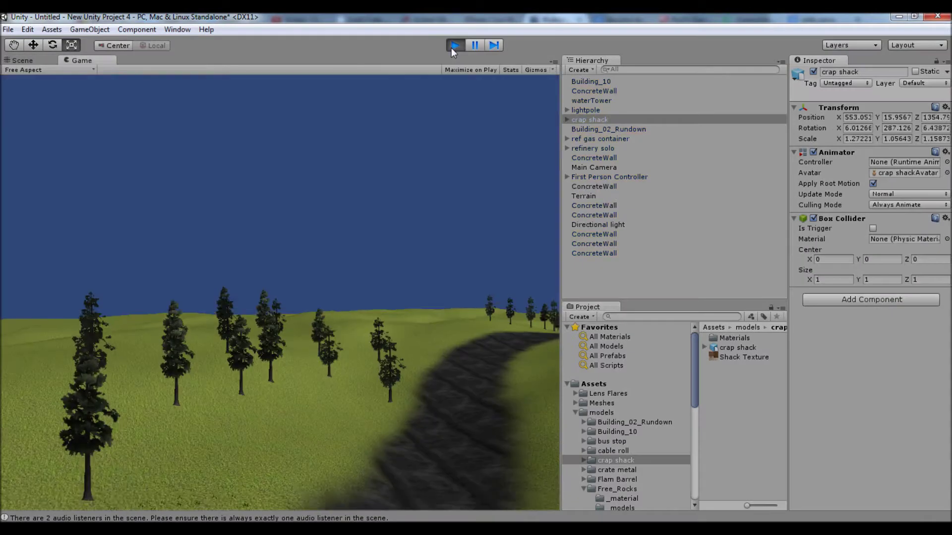
{"action": "key", "text": "w"}
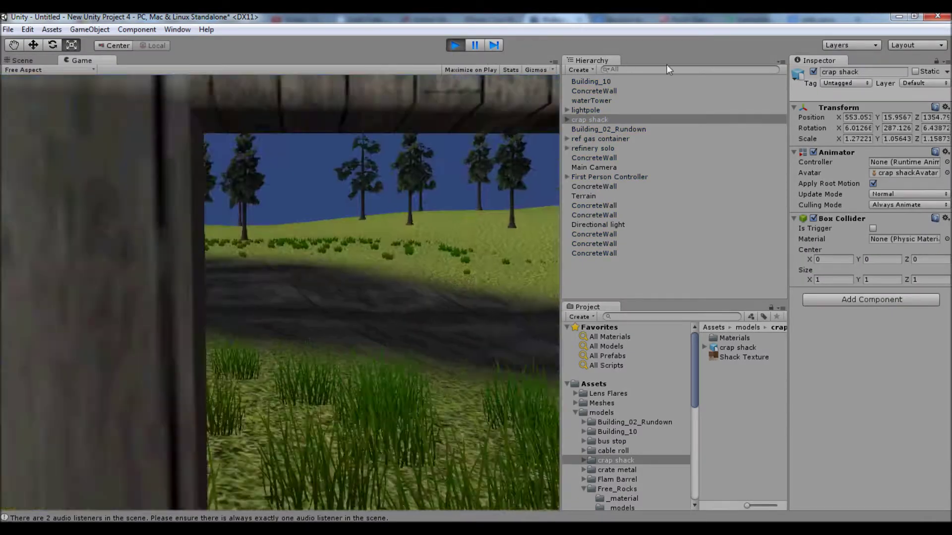
{"action": "left_click", "coordinate": [454, 45]}
{"action": "scroll", "coordinate": [442, 183], "scroll_direction": "down", "scroll_amount": 10}
{"action": "middle_click_drag", "start_coordinate": [134, 203], "coordinate": [249, 316]}
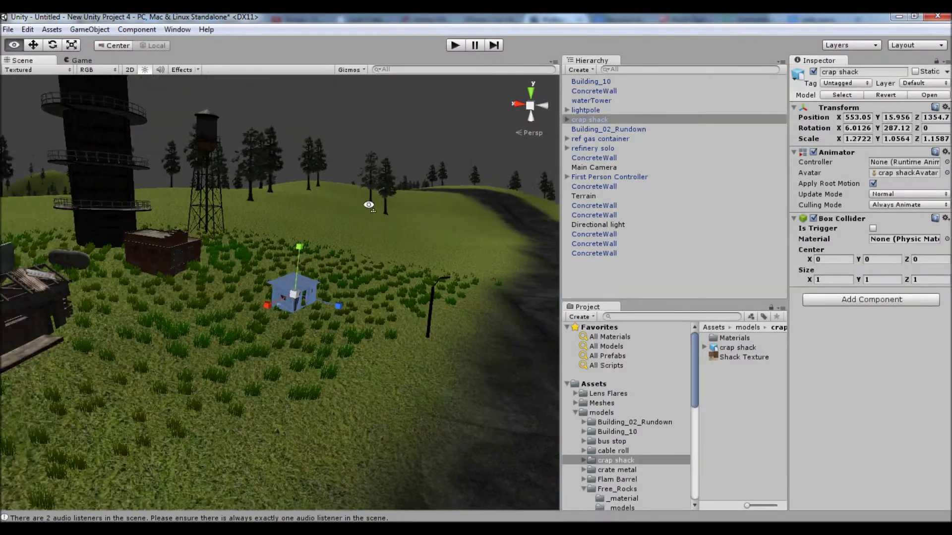
Switch off the crap shack's Box Collider and deselect the shack.
{"action": "left_click", "coordinate": [946, 239]}
{"action": "left_click", "coordinate": [926, 240]}
{"action": "scroll", "coordinate": [388, 376], "scroll_direction": "down", "scroll_amount": 4}
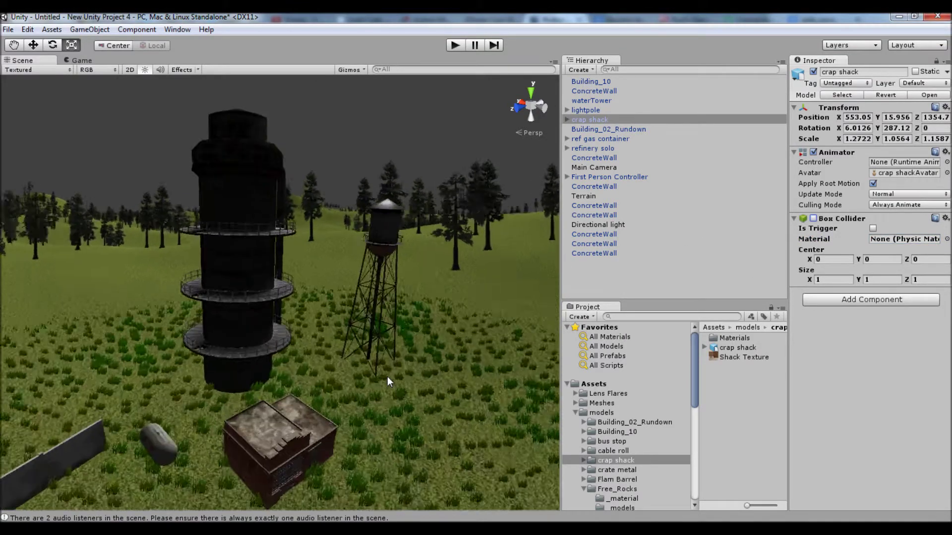
{"action": "left_click", "coordinate": [477, 383]}
{"action": "scroll", "coordinate": [478, 383], "scroll_direction": "down", "scroll_amount": 3}
Create an empty game object with nothing selected and name it town1.
{"action": "left_click", "coordinate": [607, 276]}
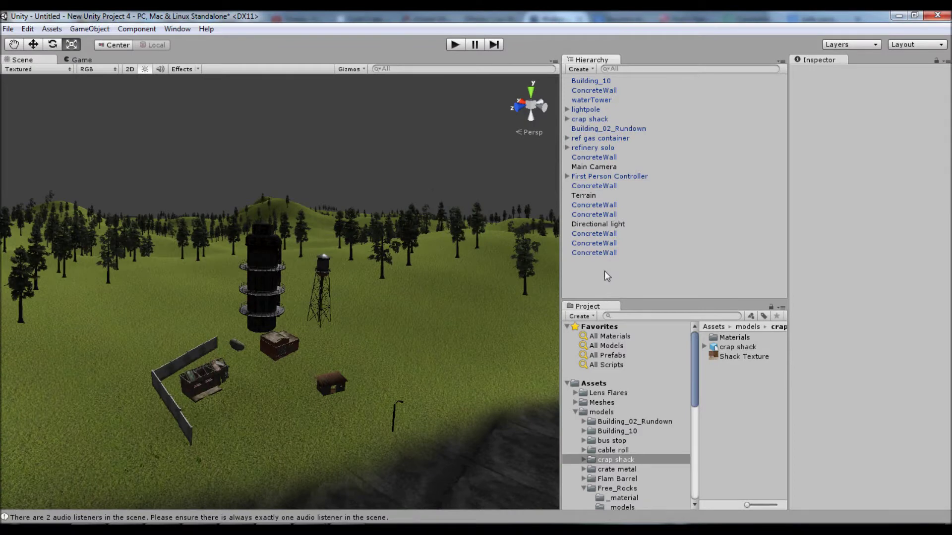
{"action": "left_click", "coordinate": [89, 28]}
{"action": "left_click", "coordinate": [99, 42]}
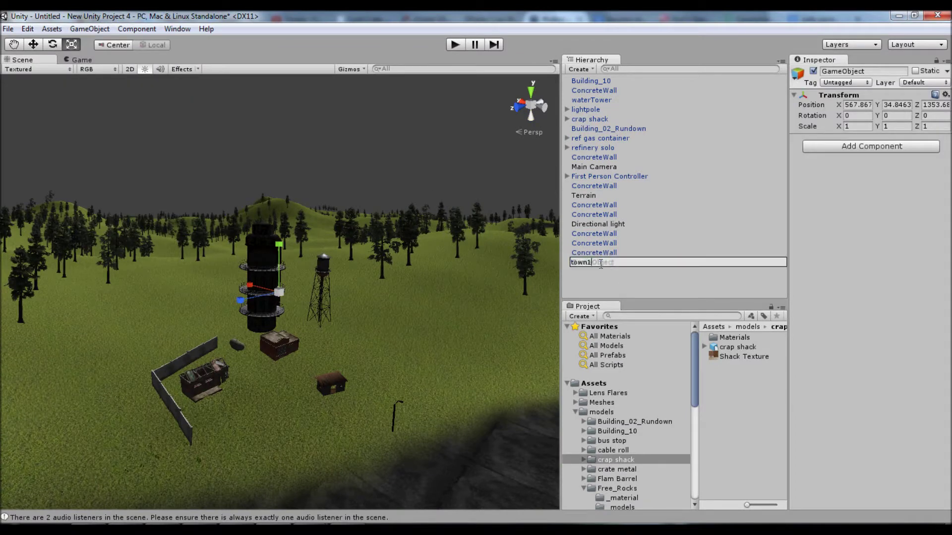
Parent all concrete walls, buildings, the shack, refinery, gas container, light pole and water tower under town1, and clear the selection.
{"action": "left_click", "coordinate": [606, 253]}
{"action": "left_click", "coordinate": [602, 243], "text": "ctrl"}
{"action": "left_click", "coordinate": [603, 233], "text": "ctrl"}
{"action": "left_click", "coordinate": [603, 215], "text": "ctrl"}
{"action": "left_click", "coordinate": [606, 205], "text": "ctrl"}
{"action": "left_click", "coordinate": [606, 186], "text": "ctrl"}
{"action": "left_click", "coordinate": [602, 157], "text": "ctrl"}
{"action": "left_click", "coordinate": [601, 148], "text": "ctrl"}
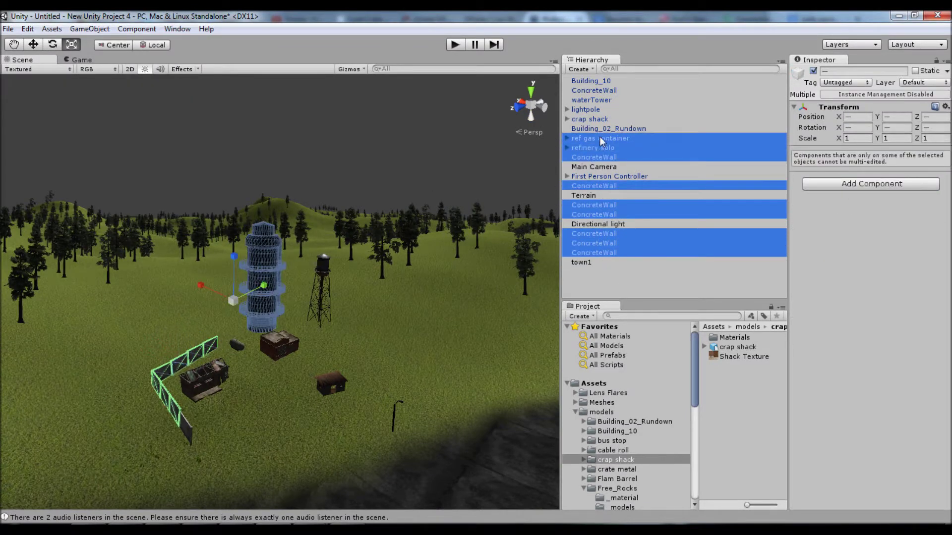
{"action": "left_click", "coordinate": [588, 110], "text": "ctrl"}
{"action": "left_click", "coordinate": [591, 99], "text": "ctrl"}
{"action": "left_click", "coordinate": [593, 90], "text": "ctrl"}
{"action": "left_click", "coordinate": [591, 81], "text": "ctrl"}
{"action": "left_click_drag", "start_coordinate": [601, 90], "coordinate": [588, 260]}
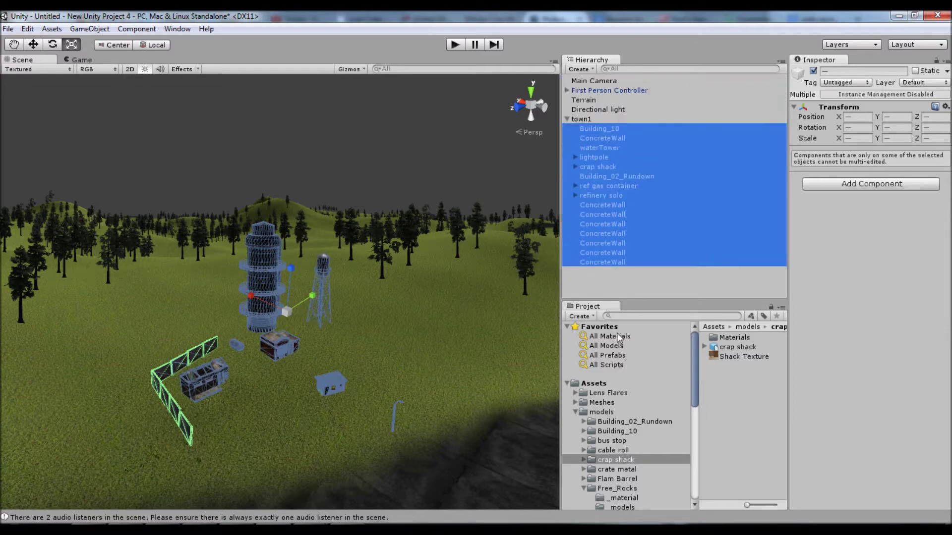
{"action": "left_click", "coordinate": [652, 287]}
Open the Water (Basic) materials in Standard Assets and try to add Daylight Simple Water to the scene.
{"action": "scroll", "coordinate": [350, 337], "scroll_direction": "down", "scroll_amount": 10}
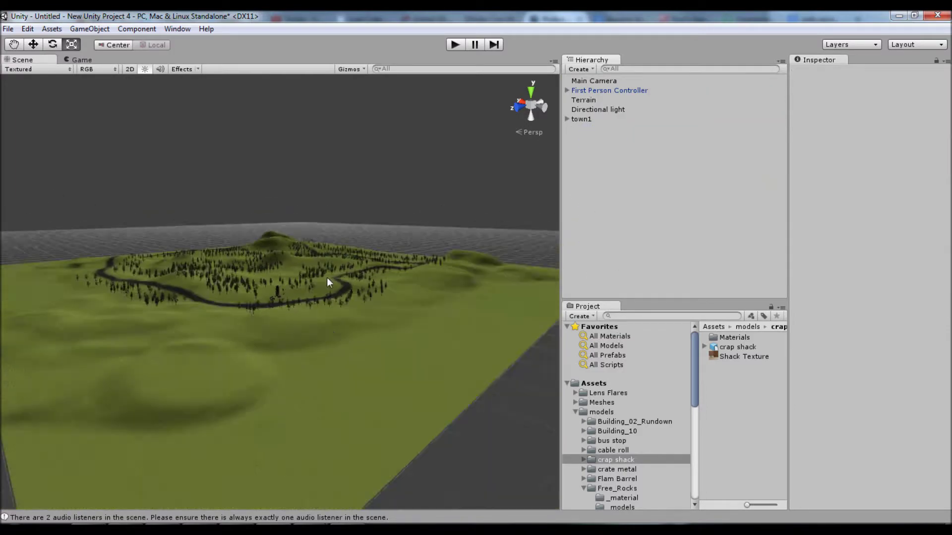
{"action": "left_click", "coordinate": [90, 29]}
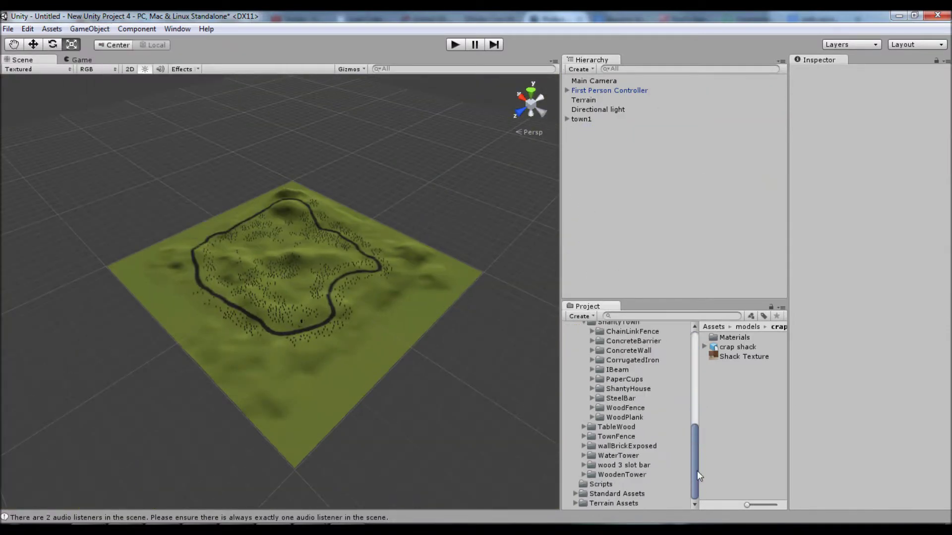
{"action": "left_click", "coordinate": [575, 494]}
{"action": "scroll", "coordinate": [622, 466], "scroll_direction": "down", "scroll_amount": 3}
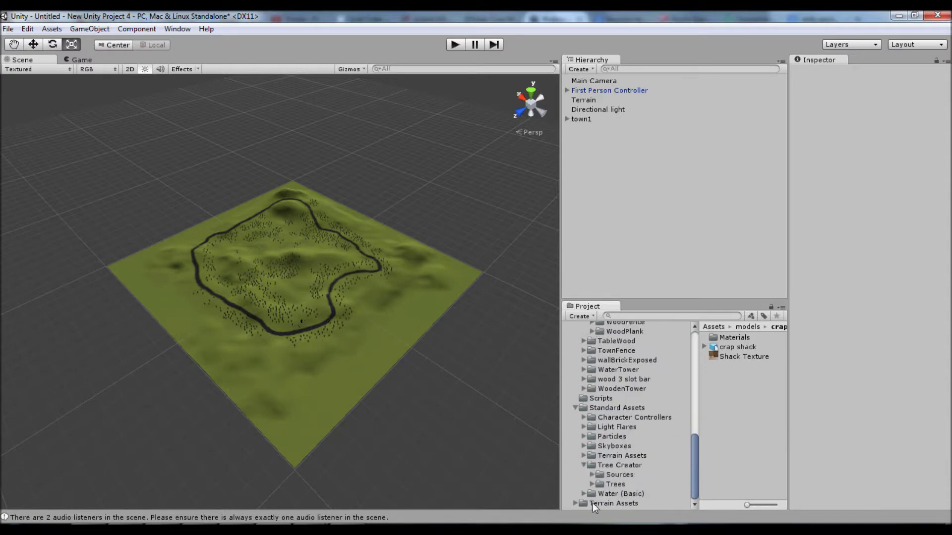
{"action": "scroll", "coordinate": [626, 469], "scroll_direction": "down", "scroll_amount": 3}
{"action": "left_click", "coordinate": [627, 446]}
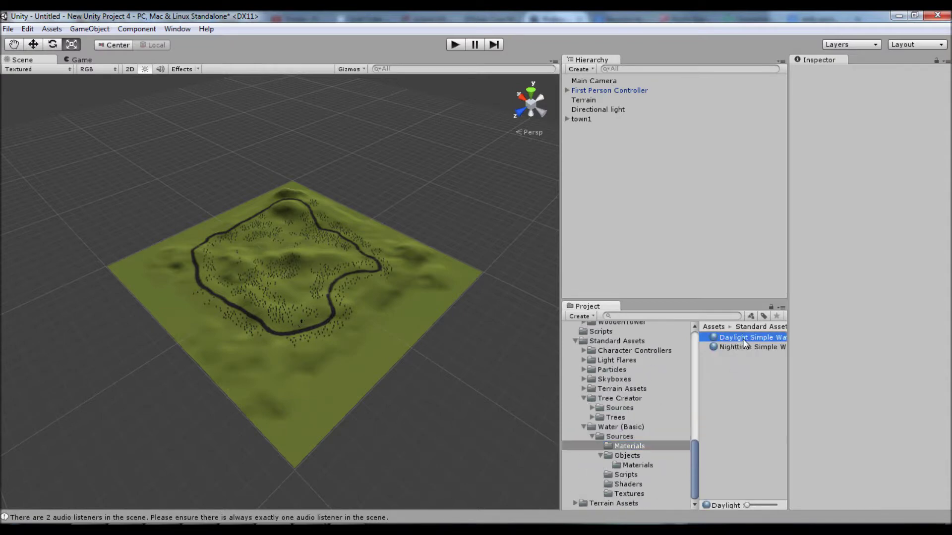
{"action": "left_click_drag", "start_coordinate": [743, 341], "coordinate": [564, 342]}
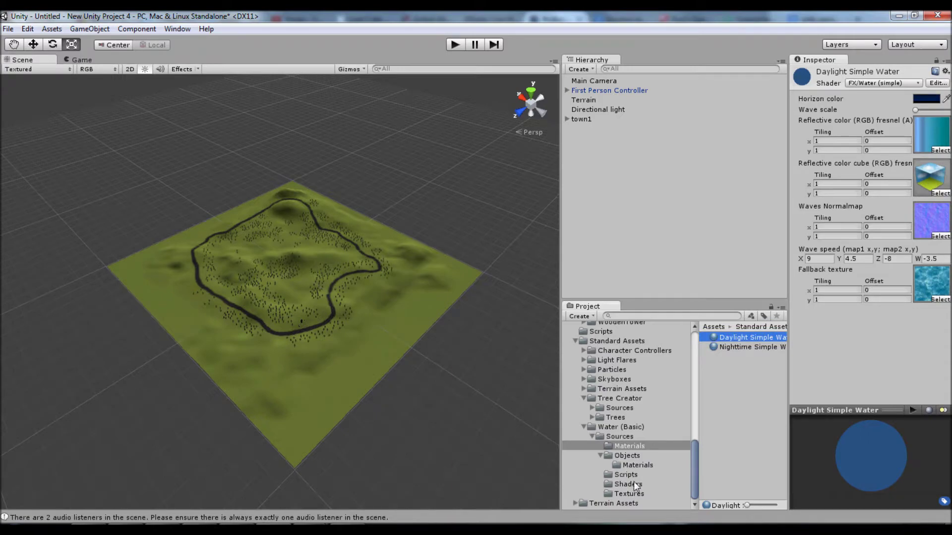
Place the Water Plane model from the Water (Basic) Objects folder mid-terrain and give it the Water fallback texture.
{"action": "left_click", "coordinate": [627, 456]}
{"action": "left_click_drag", "start_coordinate": [740, 347], "coordinate": [301, 282]}
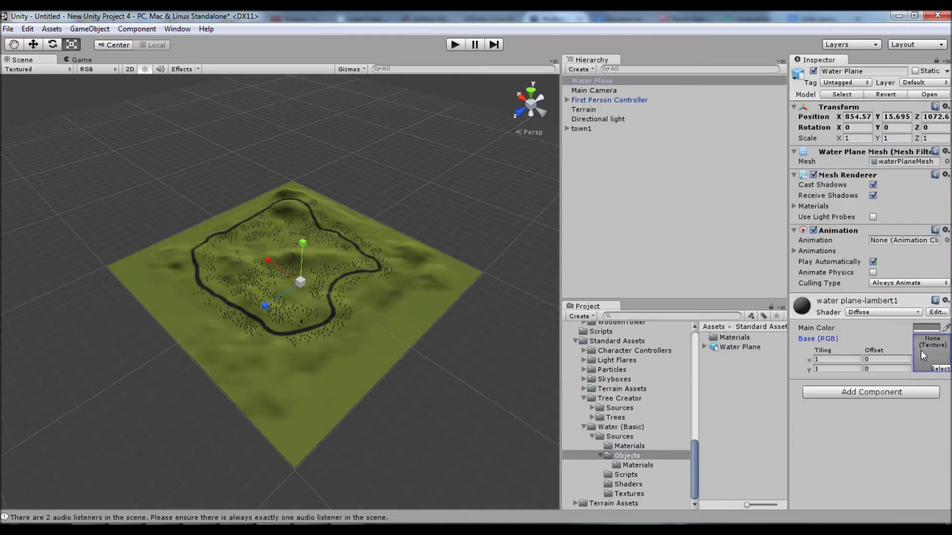
{"action": "left_click", "coordinate": [940, 368]}
{"action": "left_click_drag", "start_coordinate": [118, 70], "coordinate": [125, 185]}
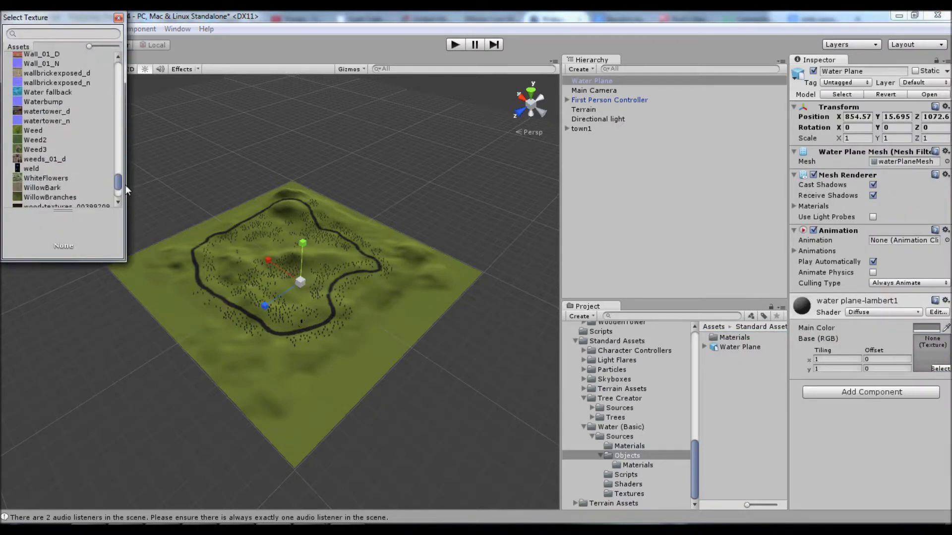
{"action": "double_click", "coordinate": [62, 94]}
Scale the water plane to about 1697 in X and 1428 in Z so it extends around the whole terrain.
{"action": "double_click", "coordinate": [592, 81]}
{"action": "left_click_drag", "start_coordinate": [247, 269], "coordinate": [55, 133]}
{"action": "scroll", "coordinate": [168, 263], "scroll_direction": "down", "scroll_amount": 15}
{"action": "left_click_drag", "start_coordinate": [243, 316], "coordinate": [165, 387]}
{"action": "left_click_drag", "start_coordinate": [248, 270], "coordinate": [50, 130]}
{"action": "left_click", "coordinate": [179, 401]}
{"action": "left_click", "coordinate": [248, 298]}
{"action": "key", "text": "f"}
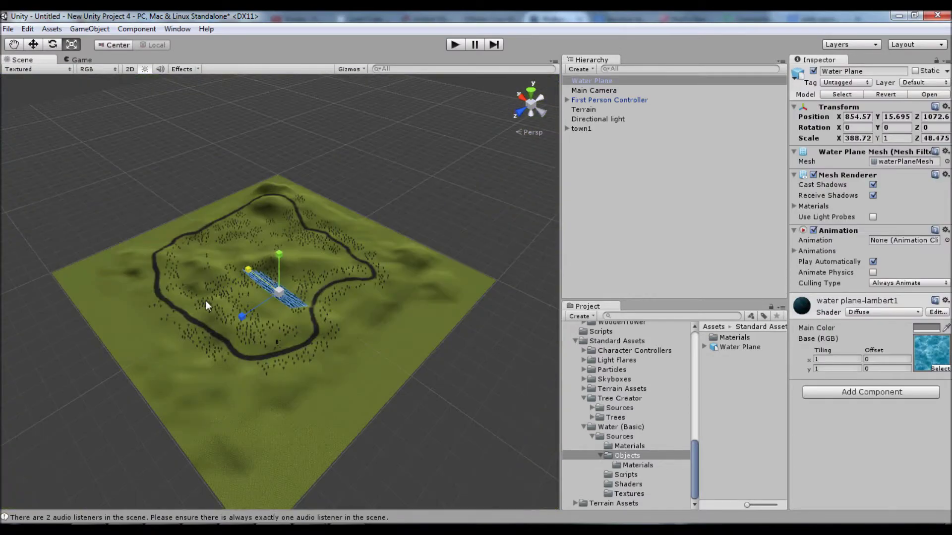
{"action": "left_click_drag", "start_coordinate": [242, 316], "coordinate": [85, 449]}
{"action": "scroll", "coordinate": [85, 449], "scroll_direction": "down", "scroll_amount": 3}
{"action": "left_click_drag", "start_coordinate": [248, 270], "coordinate": [131, 194]}
{"action": "left_click_drag", "start_coordinate": [244, 315], "coordinate": [169, 381]}
Shift the water plane to about 859.56 in X and set its Y position to 5.
{"action": "key", "text": "w"}
{"action": "left_click_drag", "start_coordinate": [278, 253], "coordinate": [277, 256]}
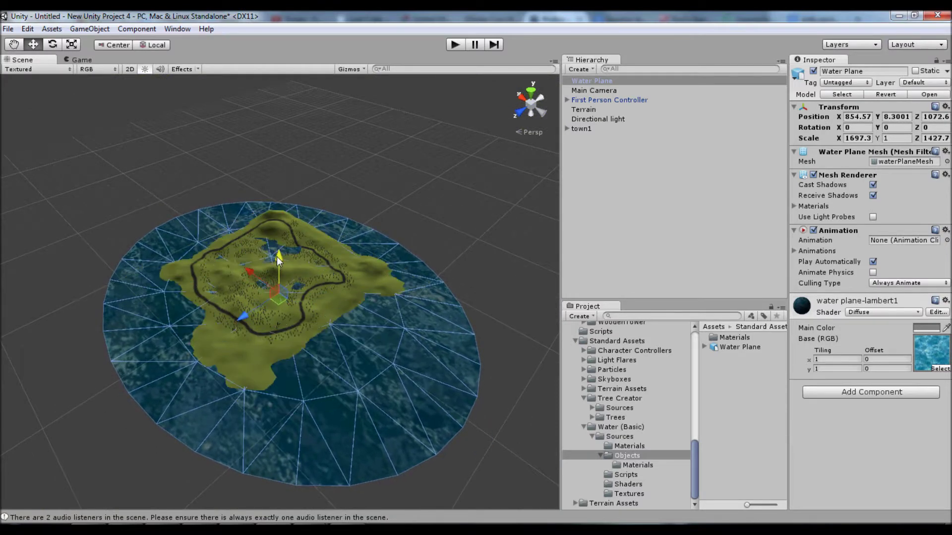
{"action": "scroll", "coordinate": [274, 290], "scroll_direction": "up", "scroll_amount": 5}
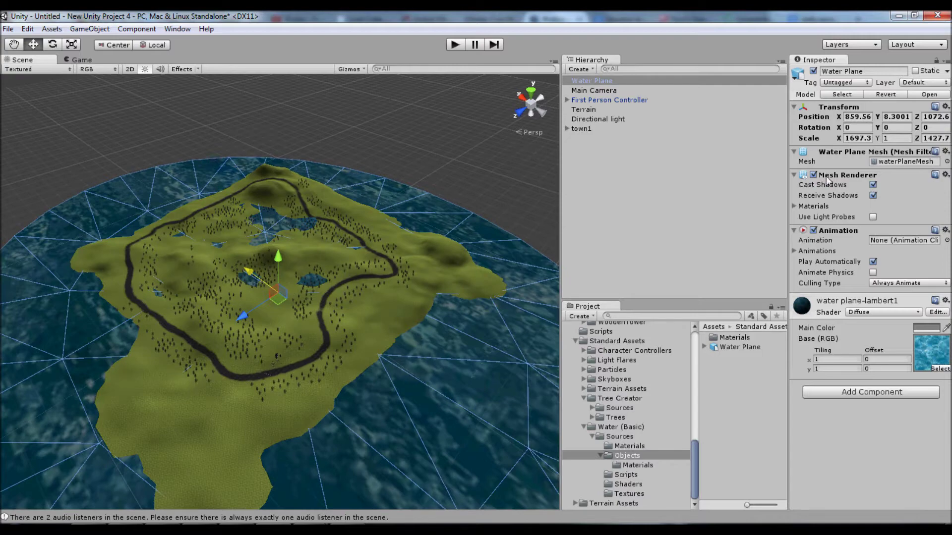
{"action": "double_click", "coordinate": [592, 81]}
{"action": "scroll", "coordinate": [296, 327], "scroll_direction": "up", "scroll_amount": 10}
{"action": "left_click_drag", "start_coordinate": [279, 255], "coordinate": [277, 260]}
{"action": "scroll", "coordinate": [278, 261], "scroll_direction": "down", "scroll_amount": 10}
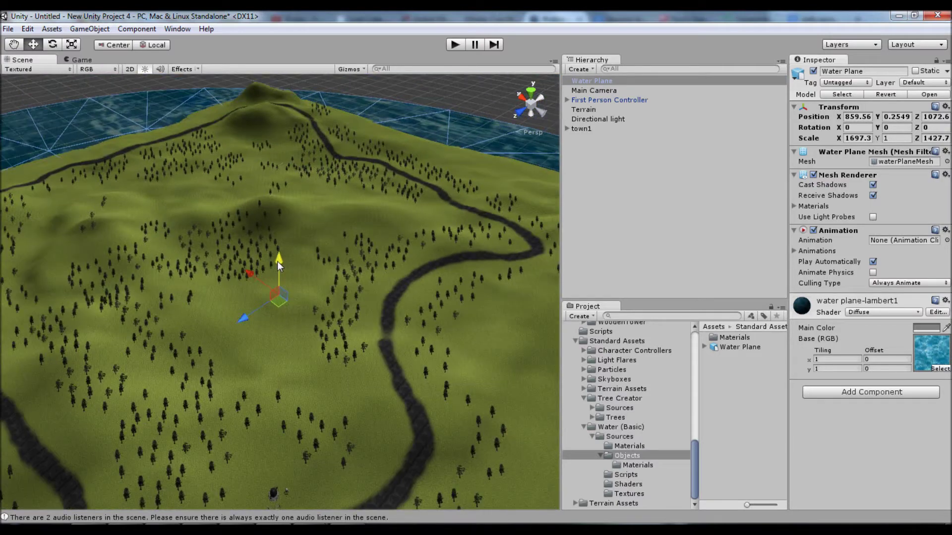
{"action": "scroll", "coordinate": [273, 264], "scroll_direction": "down", "scroll_amount": 2}
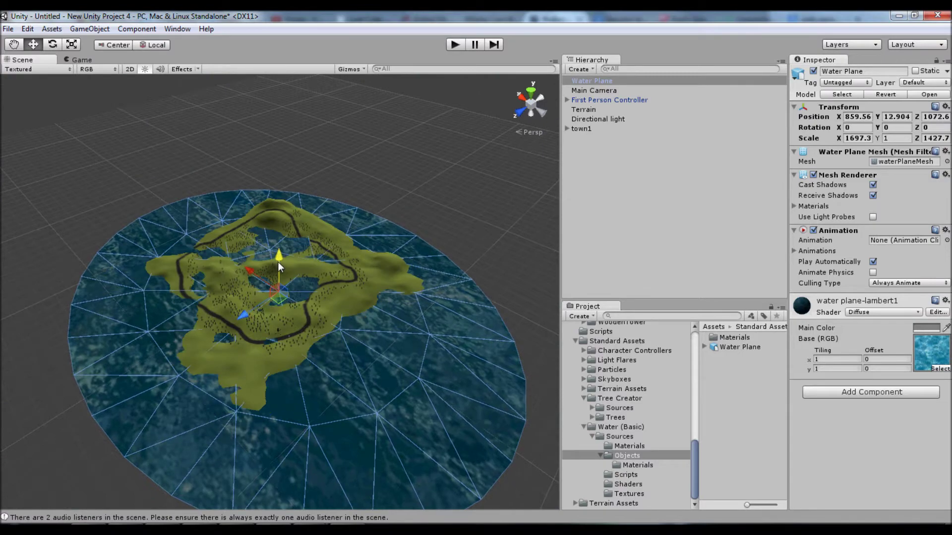
{"action": "left_click", "coordinate": [892, 117]}
{"action": "type", "text": "5"}
{"action": "scroll", "coordinate": [300, 236], "scroll_direction": "up", "scroll_amount": 15}
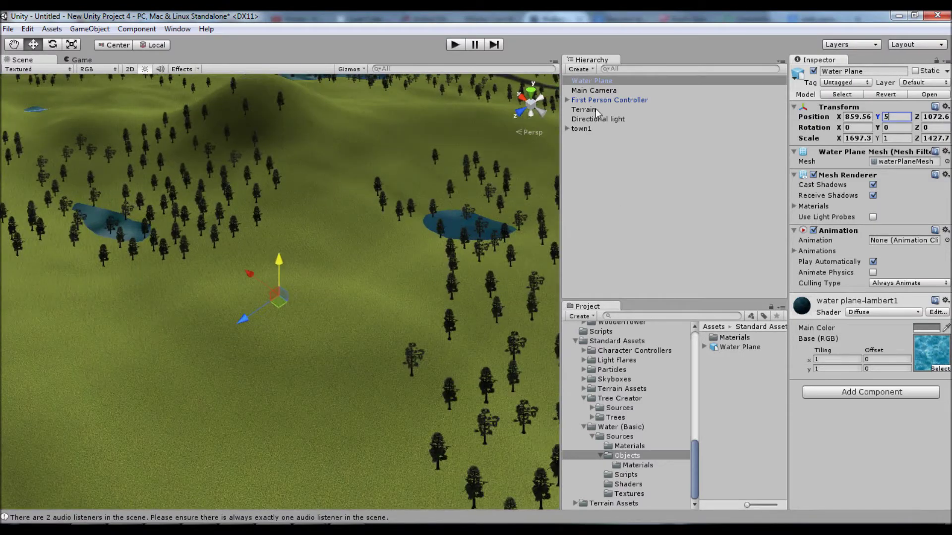
Raise the terrain over the inland ponds with the third round brush at size 38 and opacity 16.
{"action": "left_click", "coordinate": [598, 110]}
{"action": "left_click", "coordinate": [816, 153]}
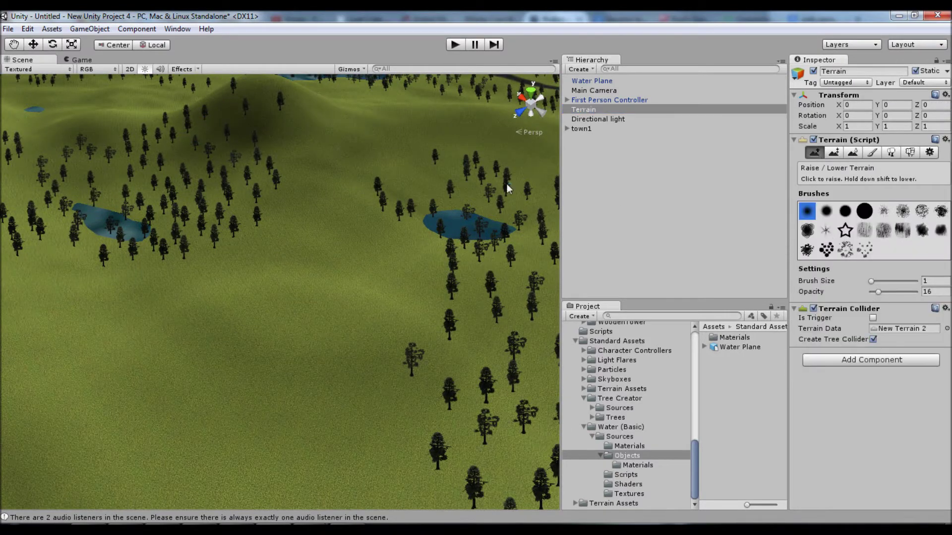
{"action": "left_click", "coordinate": [845, 214]}
{"action": "left_click", "coordinate": [888, 281]}
{"action": "scroll", "coordinate": [125, 237], "scroll_direction": "down", "scroll_amount": 6}
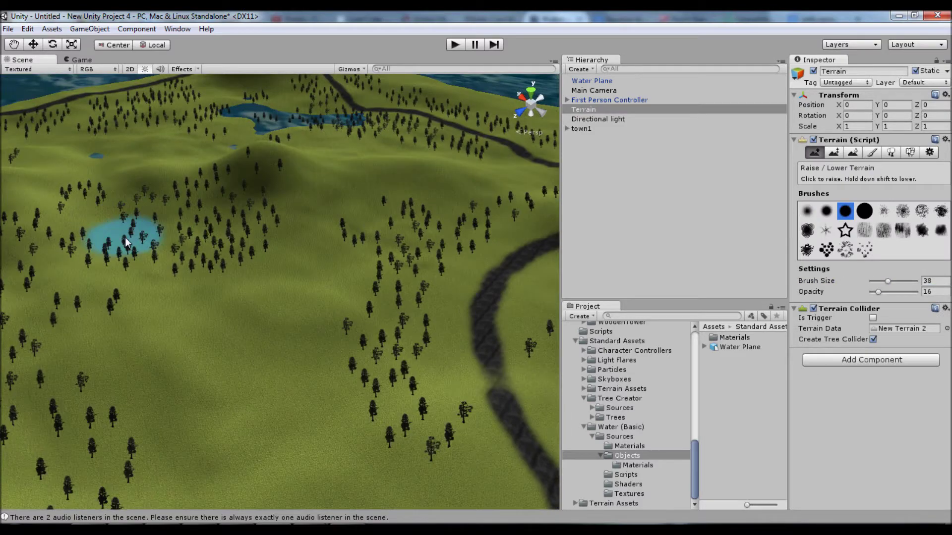
{"action": "middle_click_drag", "start_coordinate": [125, 237], "coordinate": [247, 284]}
{"action": "mouse_move", "coordinate": [364, 183]}
{"action": "left_mouse_down"}
{"action": "mouse_move", "coordinate": [400, 222]}
{"action": "mouse_move", "coordinate": [471, 204]}
{"action": "left_mouse_up"}
{"action": "middle_click_drag", "start_coordinate": [186, 379], "coordinate": [239, 348]}
{"action": "scroll", "coordinate": [291, 379], "scroll_direction": "down", "scroll_amount": 3}
{"action": "mouse_move", "coordinate": [239, 348]}
{"action": "left_mouse_down"}
{"action": "mouse_move", "coordinate": [290, 380]}
{"action": "mouse_move", "coordinate": [350, 308]}
{"action": "mouse_move", "coordinate": [362, 327]}
{"action": "mouse_move", "coordinate": [299, 233]}
{"action": "left_mouse_up"}
{"action": "middle_click_drag", "start_coordinate": [299, 233], "coordinate": [240, 305]}
{"action": "scroll", "coordinate": [240, 305], "scroll_direction": "down", "scroll_amount": 8}
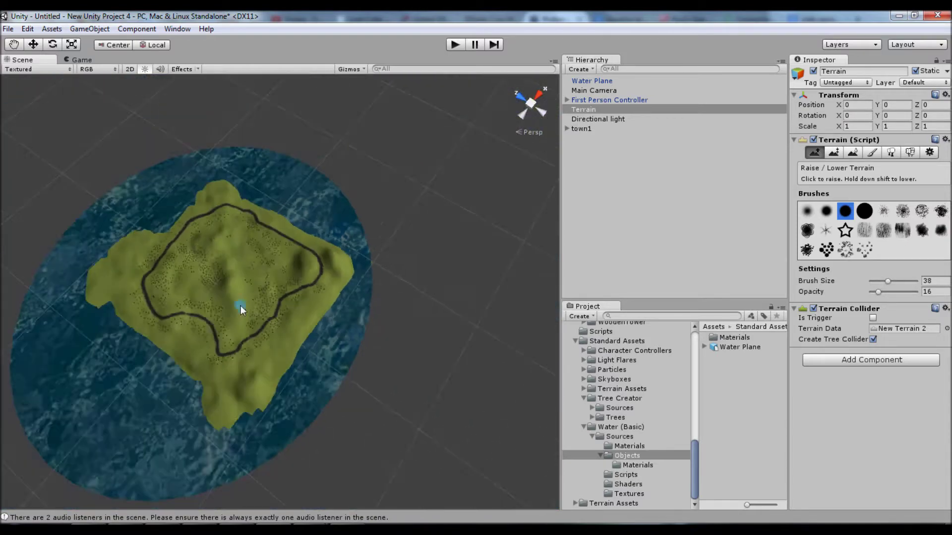
Raise hills on the coastal headland outside the road bend with the second round brush at size 38.
{"action": "scroll", "coordinate": [291, 271], "scroll_direction": "up", "scroll_amount": 10}
{"action": "mouse_move", "coordinate": [291, 271]}
{"action": "left_mouse_down", "text": "alt"}
{"action": "mouse_move", "coordinate": [344, 378]}
{"action": "mouse_move", "coordinate": [329, 145]}
{"action": "mouse_move", "coordinate": [499, 245]}
{"action": "mouse_move", "coordinate": [378, 351]}
{"action": "mouse_move", "coordinate": [349, 362]}
{"action": "mouse_move", "coordinate": [321, 412]}
{"action": "mouse_move", "coordinate": [409, 224]}
{"action": "mouse_move", "coordinate": [200, 211]}
{"action": "mouse_move", "coordinate": [276, 187]}
{"action": "mouse_move", "coordinate": [364, 240]}
{"action": "mouse_move", "coordinate": [462, 88]}
{"action": "left_mouse_up", "text": "alt"}
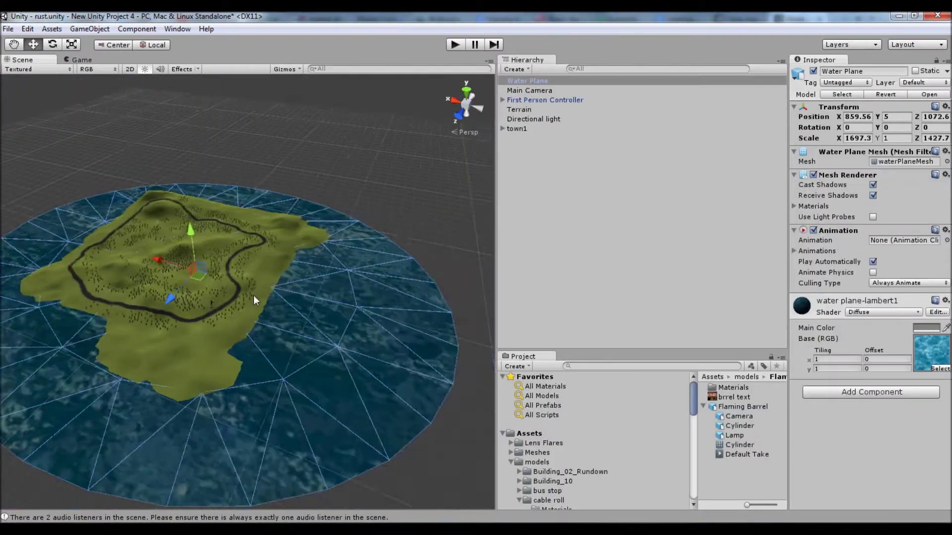
{"action": "scroll", "coordinate": [258, 297], "scroll_direction": "up", "scroll_amount": 8}
{"action": "left_click_drag", "start_coordinate": [263, 298], "coordinate": [332, 271], "text": "alt"}
{"action": "middle_click_drag", "start_coordinate": [355, 340], "coordinate": [310, 369]}
{"action": "scroll", "coordinate": [225, 286], "scroll_direction": "down", "scroll_amount": 5}
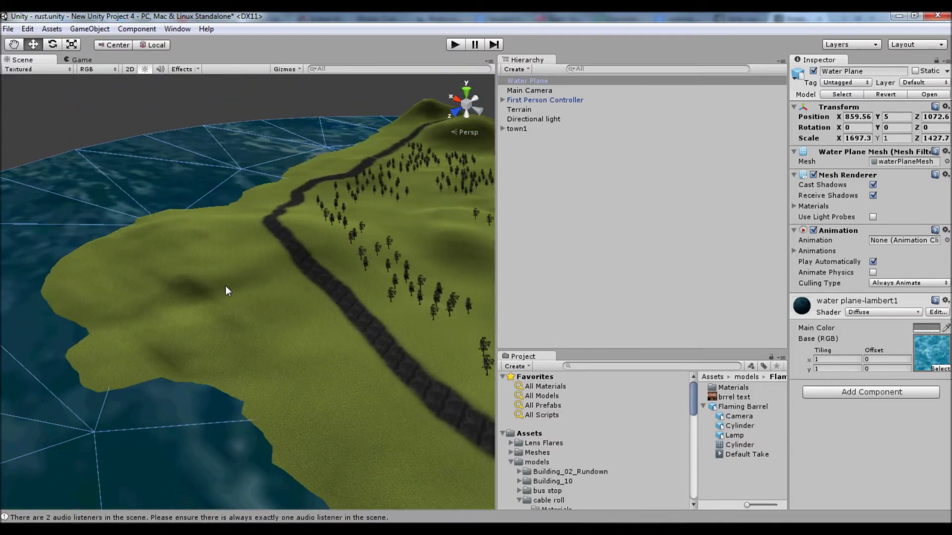
{"action": "left_click", "coordinate": [521, 109]}
{"action": "left_click", "coordinate": [814, 152]}
{"action": "mouse_move", "coordinate": [213, 261]}
{"action": "left_mouse_down"}
{"action": "mouse_move", "coordinate": [121, 279]}
{"action": "mouse_move", "coordinate": [170, 255]}
{"action": "left_mouse_up"}
Find the Free_Rocks models among the project assets and open their _prefabs folder.
{"action": "scroll", "coordinate": [569, 437], "scroll_direction": "down", "scroll_amount": 5}
{"action": "scroll", "coordinate": [568, 438], "scroll_direction": "down", "scroll_amount": 6}
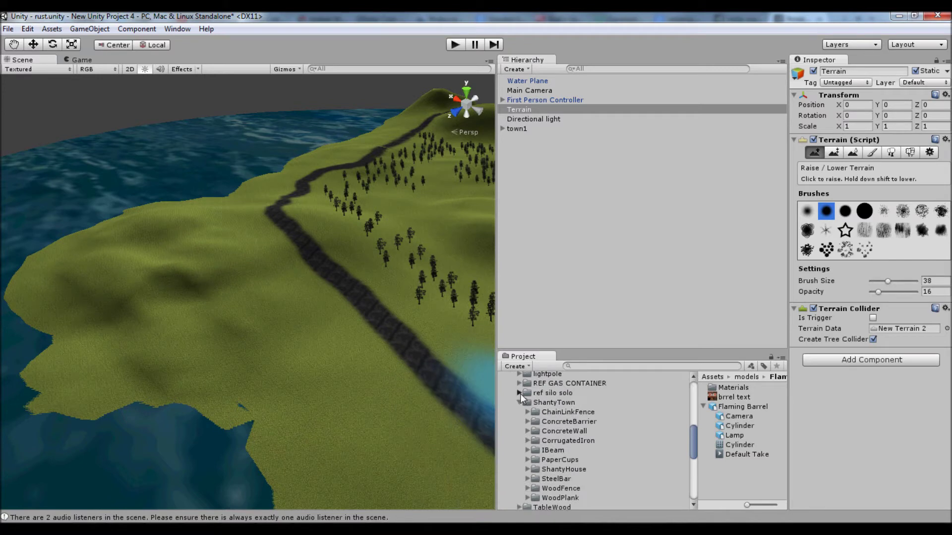
{"action": "scroll", "coordinate": [563, 474], "scroll_direction": "up", "scroll_amount": 5}
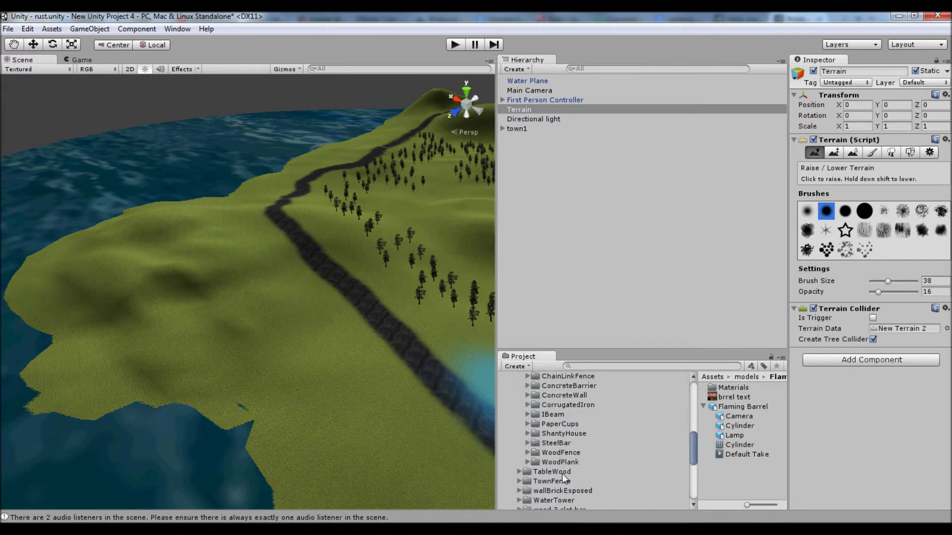
{"action": "scroll", "coordinate": [565, 468], "scroll_direction": "down", "scroll_amount": 10}
{"action": "scroll", "coordinate": [566, 446], "scroll_direction": "up", "scroll_amount": 12}
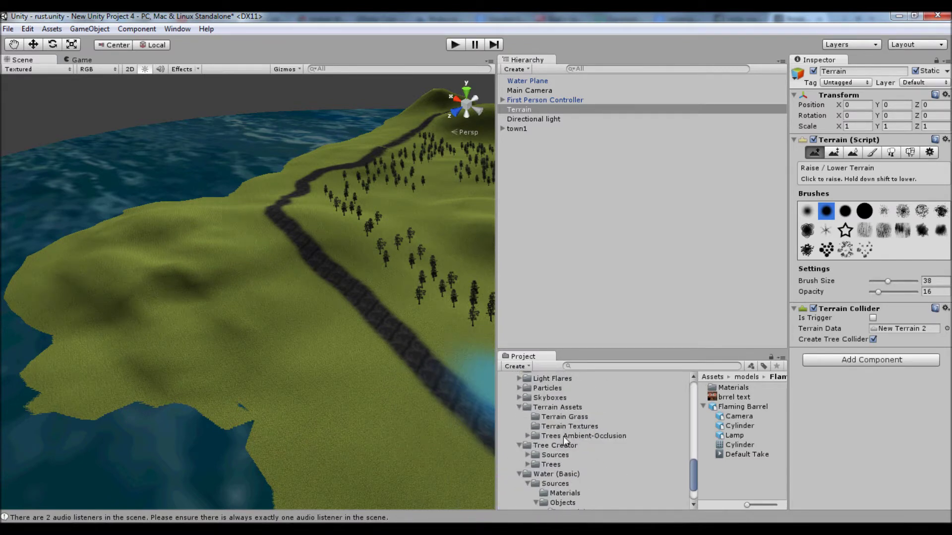
{"action": "scroll", "coordinate": [545, 447], "scroll_direction": "down", "scroll_amount": 2}
{"action": "left_click", "coordinate": [552, 403]}
{"action": "double_click", "coordinate": [737, 398]}
{"action": "left_click", "coordinate": [727, 390]}
{"action": "left_click", "coordinate": [727, 397]}
{"action": "left_click", "coordinate": [556, 432]}
{"action": "left_click", "coordinate": [724, 388]}
Place the cliff prefab on the coastal headland and set its scale to 8 on all axes.
{"action": "left_click_drag", "start_coordinate": [724, 388], "coordinate": [189, 293]}
{"action": "double_click", "coordinate": [516, 82]}
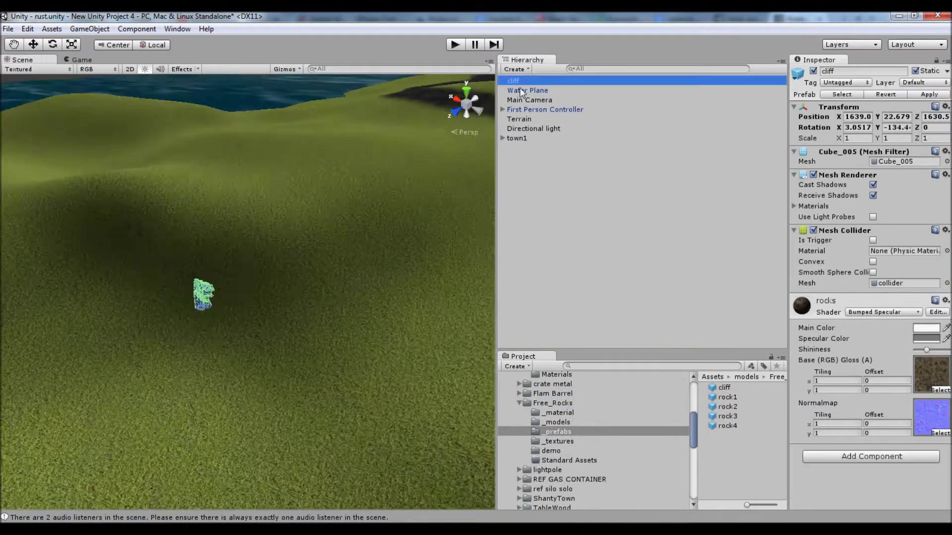
{"action": "left_click", "coordinate": [846, 138]}
{"action": "type", "text": "8"}
{"action": "left_click", "coordinate": [888, 139]}
{"action": "type", "text": "8"}
{"action": "left_click", "coordinate": [926, 139]}
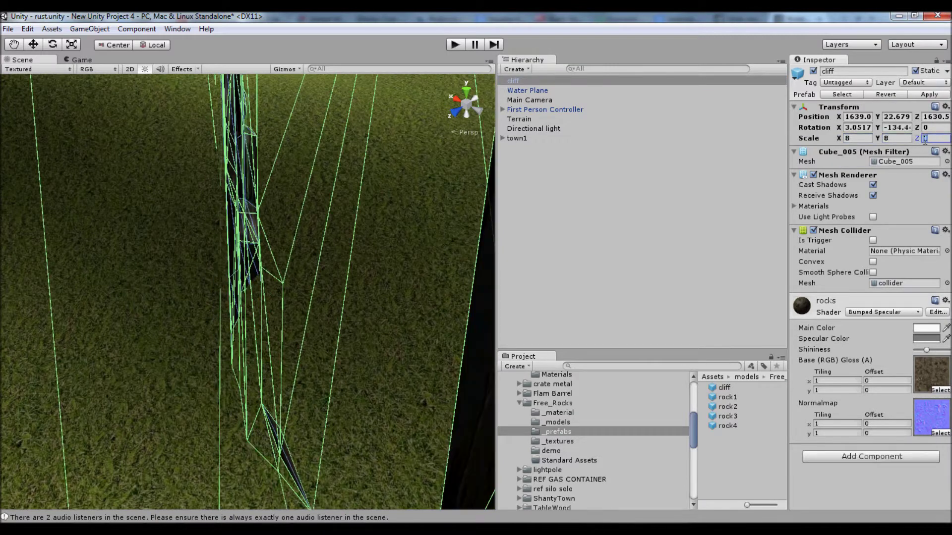
{"action": "type", "text": "8"}
Rotate the cliff and move it into place on the headland's slope.
{"action": "scroll", "coordinate": [296, 298], "scroll_direction": "down", "scroll_amount": 5}
{"action": "left_click_drag", "start_coordinate": [296, 298], "coordinate": [394, 284], "text": "alt"}
{"action": "key", "text": "e"}
{"action": "left_click_drag", "start_coordinate": [323, 204], "coordinate": [341, 313]}
{"action": "key", "text": "w"}
{"action": "left_click_drag", "start_coordinate": [362, 293], "coordinate": [124, 313]}
{"action": "left_click_drag", "start_coordinate": [198, 253], "coordinate": [317, 253], "text": "alt"}
{"action": "mouse_move", "coordinate": [317, 253]}
{"action": "middle_mouse_down"}
{"action": "mouse_move", "coordinate": [279, 233]}
{"action": "mouse_move", "coordinate": [317, 250]}
{"action": "middle_mouse_up"}
{"action": "key", "text": "e"}
{"action": "left_click_drag", "start_coordinate": [371, 143], "coordinate": [329, 186]}
{"action": "key", "text": "w"}
{"action": "key", "text": "e"}
{"action": "key", "text": "w"}
Place the rock4 prefab near the cliff, set its scale to 8 on all axes and lower it towards the ground.
{"action": "left_click_drag", "start_coordinate": [725, 426], "coordinate": [140, 244]}
{"action": "left_click", "coordinate": [838, 138]}
{"action": "type", "text": "6"}
{"action": "key", "text": "Tab"}
{"action": "type", "text": "6"}
{"action": "key", "text": "Tab"}
{"action": "type", "text": "6"}
{"action": "left_click_drag", "start_coordinate": [148, 278], "coordinate": [141, 308]}
Place the rock2 prefab on the headland at scale 8 and move it away from rock4.
{"action": "middle_click_drag", "start_coordinate": [198, 332], "coordinate": [491, 282]}
{"action": "left_click", "coordinate": [737, 408]}
{"action": "left_click_drag", "start_coordinate": [738, 411], "coordinate": [373, 270]}
{"action": "left_click_drag", "start_coordinate": [442, 278], "coordinate": [234, 231]}
Duplicate rock2, move the copy farther along the headland and lower it to a Y position of about 16.3.
{"action": "left_click", "coordinate": [524, 164]}
{"action": "left_click_drag", "start_coordinate": [311, 209], "coordinate": [170, 261]}
{"action": "left_click_drag", "start_coordinate": [97, 218], "coordinate": [124, 332]}
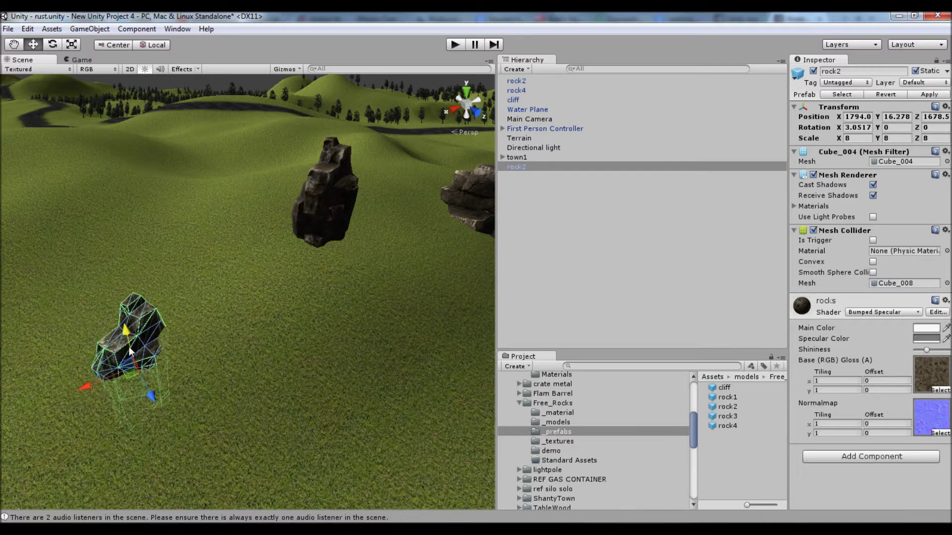
Lower the original rock2 to a Y position of about 30.3.
{"action": "scroll", "coordinate": [124, 332], "scroll_direction": "down", "scroll_amount": 10}
{"action": "left_click", "coordinate": [277, 252]}
{"action": "left_click_drag", "start_coordinate": [275, 223], "coordinate": [275, 232]}
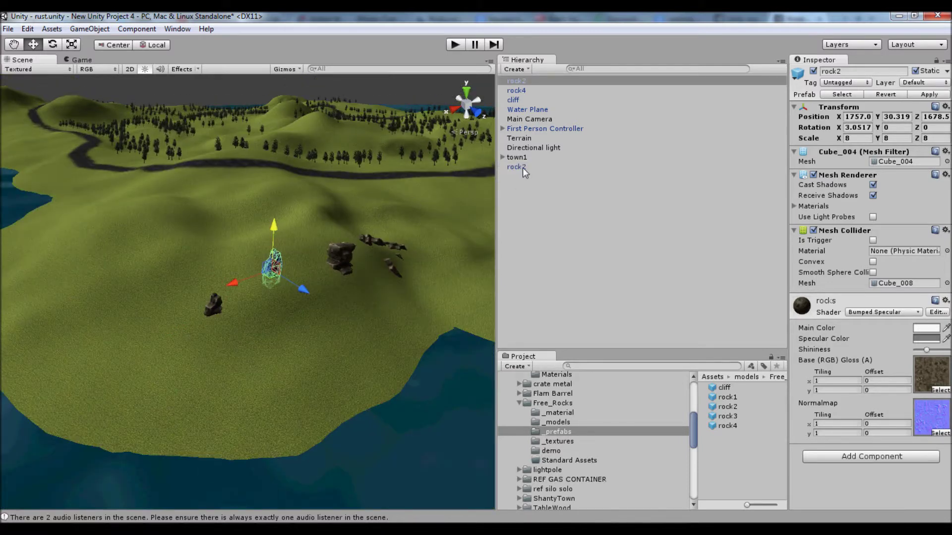
Duplicate the outlying rock2 again, rotate the new copy and move it onto the slope behind the cliff.
{"action": "left_click", "coordinate": [522, 167]}
{"action": "key", "text": "ctrl+d"}
{"action": "key", "text": "e"}
{"action": "left_click_drag", "start_coordinate": [305, 320], "coordinate": [365, 325]}
{"action": "key", "text": "w"}
{"action": "mouse_move", "coordinate": [265, 301]}
{"action": "left_mouse_down"}
{"action": "mouse_move", "coordinate": [302, 244]}
{"action": "mouse_move", "coordinate": [255, 296]}
{"action": "mouse_move", "coordinate": [265, 314]}
{"action": "left_mouse_up"}
{"action": "scroll", "coordinate": [265, 315], "scroll_direction": "up", "scroll_amount": 8}
Create an empty game object and name it rockyarea1.
{"action": "left_click", "coordinate": [734, 410]}
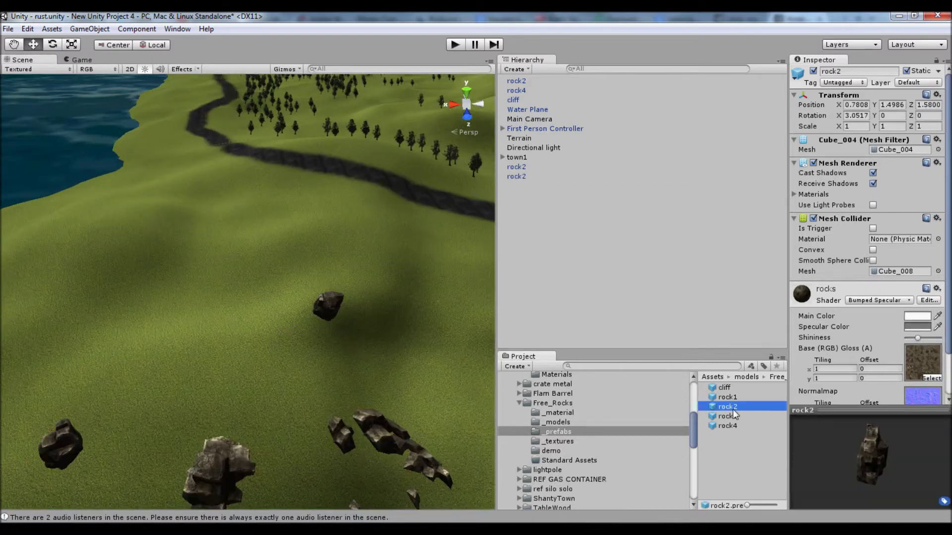
{"action": "right_click", "coordinate": [547, 212]}
{"action": "left_click", "coordinate": [90, 29]}
{"action": "left_click", "coordinate": [107, 44]}
{"action": "left_click", "coordinate": [531, 186]}
{"action": "type", "text": "rockyalrea1"}
{"action": "key", "text": "Return"}
Parent the three rock2 objects, rock4 and the cliff under rockyarea1.
{"action": "left_click_drag", "start_coordinate": [519, 166], "coordinate": [522, 185]}
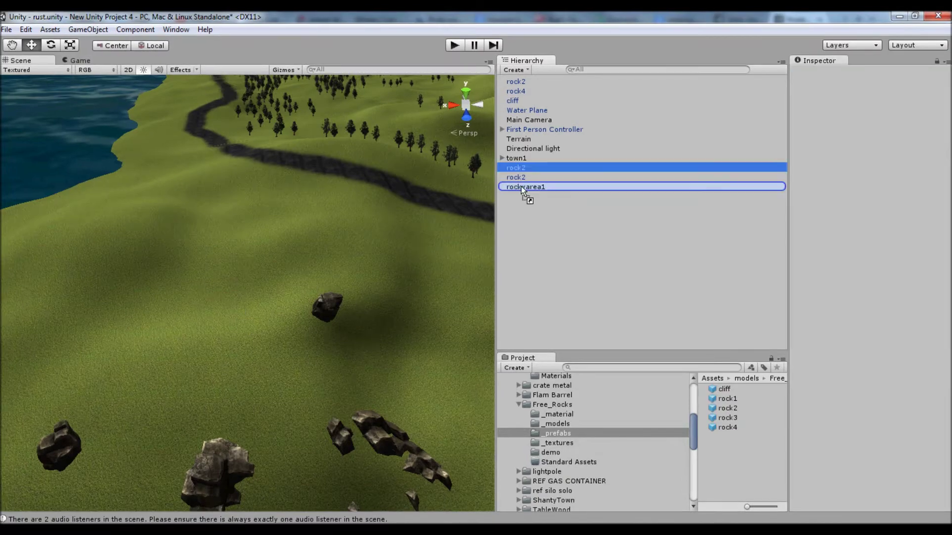
{"action": "left_click_drag", "start_coordinate": [518, 167], "coordinate": [521, 177]}
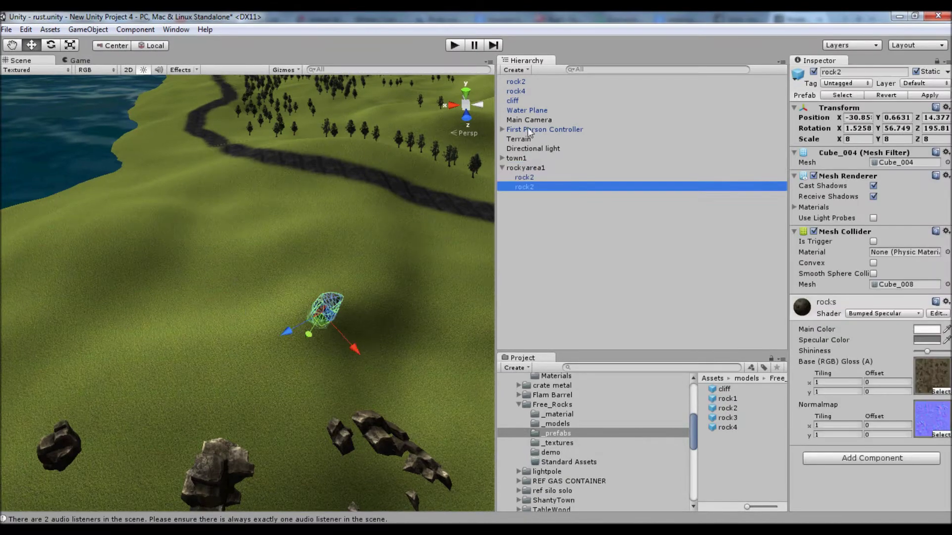
{"action": "left_click", "coordinate": [522, 99]}
{"action": "left_click", "coordinate": [516, 81], "text": "shift"}
{"action": "key", "text": "f"}
{"action": "left_click_drag", "start_coordinate": [515, 81], "coordinate": [526, 168]}
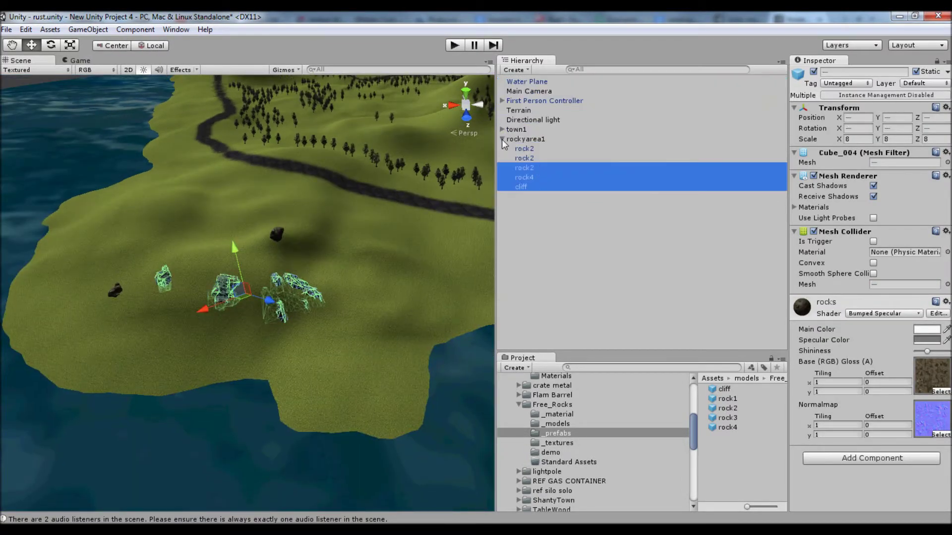
Place the RockMesh model from the Terrain Assets Rocks folder on the grass near the town buildings.
{"action": "double_click", "coordinate": [513, 102]}
{"action": "scroll", "coordinate": [279, 284], "scroll_direction": "down", "scroll_amount": 10}
{"action": "right_click_drag", "start_coordinate": [279, 284], "coordinate": [180, 378]}
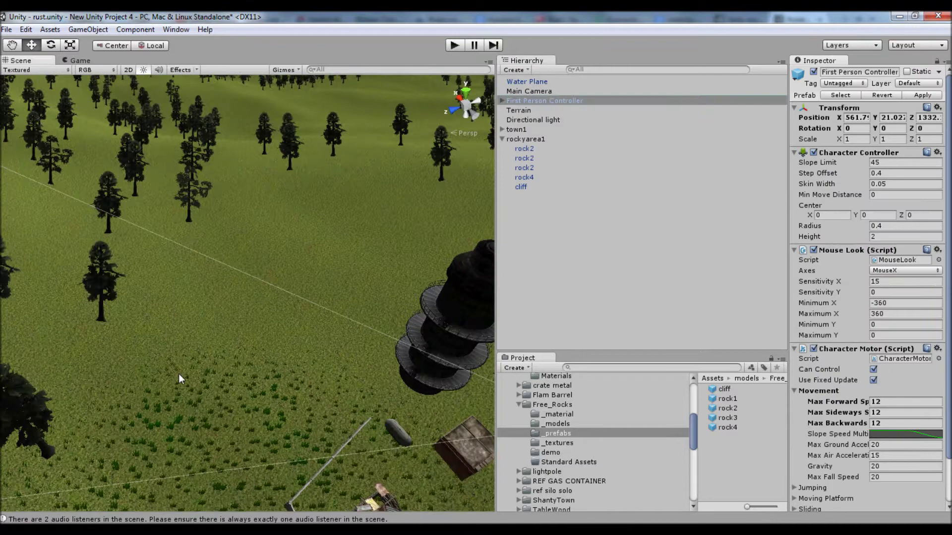
{"action": "scroll", "coordinate": [282, 283], "scroll_direction": "down", "scroll_amount": 10}
{"action": "scroll", "coordinate": [573, 434], "scroll_direction": "down", "scroll_amount": 5}
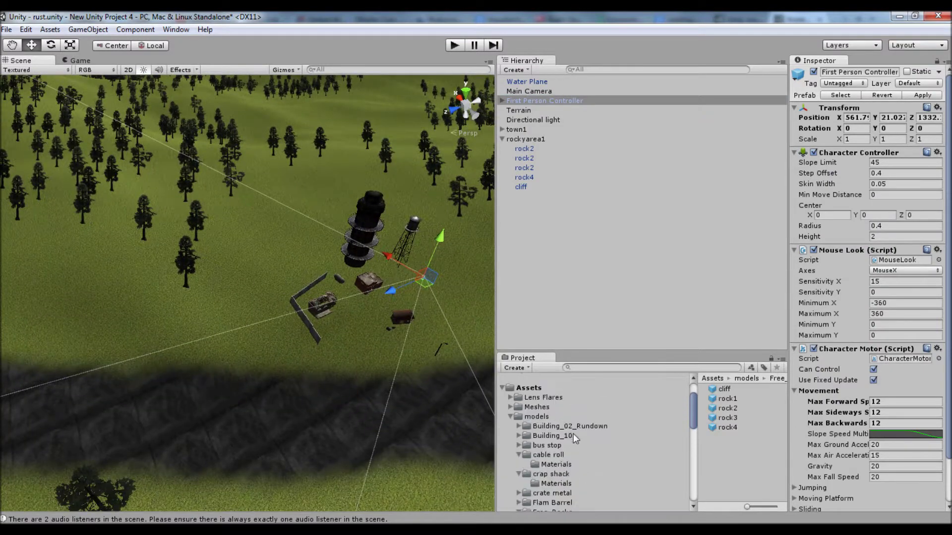
{"action": "scroll", "coordinate": [582, 436], "scroll_direction": "down", "scroll_amount": 5}
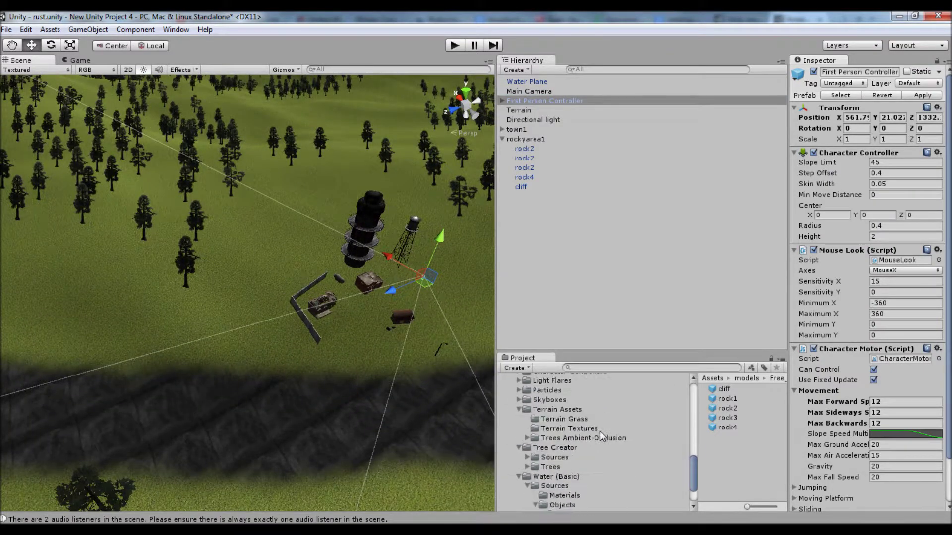
{"action": "scroll", "coordinate": [573, 433], "scroll_direction": "down", "scroll_amount": 5}
{"action": "left_click", "coordinate": [589, 472]}
{"action": "left_click", "coordinate": [733, 398]}
{"action": "left_click", "coordinate": [551, 487]}
{"action": "left_click", "coordinate": [549, 476]}
{"action": "left_click_drag", "start_coordinate": [730, 399], "coordinate": [244, 281]}
{"action": "key", "text": "f"}
{"action": "scroll", "coordinate": [322, 322], "scroll_direction": "down", "scroll_amount": 10}
{"action": "right_click_drag", "start_coordinate": [309, 330], "coordinate": [491, 245]}
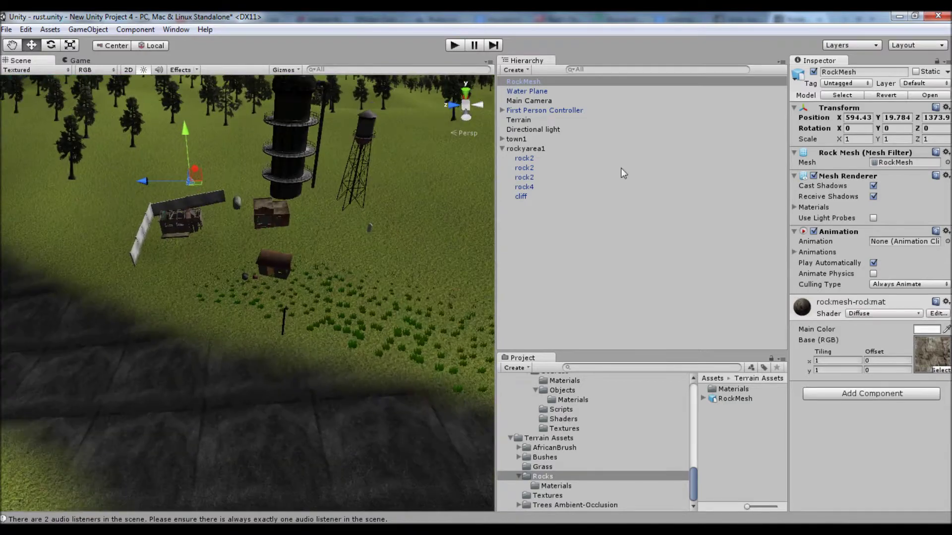
Open the _prefabs folder of the Free_Rocks models.
{"action": "scroll", "coordinate": [556, 427], "scroll_direction": "down", "scroll_amount": 5}
{"action": "scroll", "coordinate": [558, 424], "scroll_direction": "down", "scroll_amount": 5}
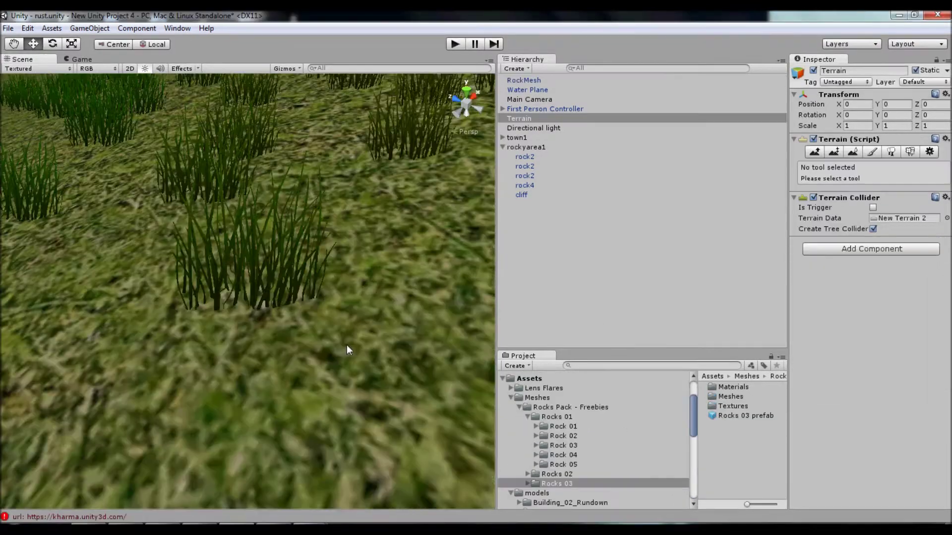
{"action": "scroll", "coordinate": [346, 345], "scroll_direction": "down", "scroll_amount": 10}
{"action": "right_click_drag", "start_coordinate": [347, 345], "coordinate": [555, 305]}
{"action": "left_click", "coordinate": [511, 398]}
{"action": "scroll", "coordinate": [568, 421], "scroll_direction": "down", "scroll_amount": 3}
{"action": "scroll", "coordinate": [568, 421], "scroll_direction": "down", "scroll_amount": 3}
{"action": "scroll", "coordinate": [568, 421], "scroll_direction": "up", "scroll_amount": 2}
{"action": "left_click", "coordinate": [552, 383]}
{"action": "double_click", "coordinate": [735, 406]}
{"action": "left_click", "coordinate": [727, 425]}
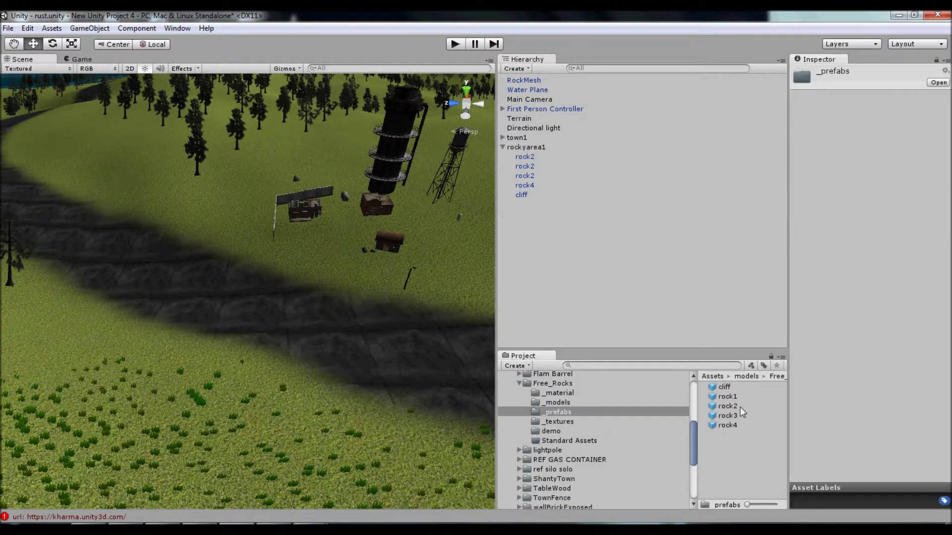
Place a rock4 prefab on the grass across the road from the town and set its scale to 8 on all axes.
{"action": "left_click_drag", "start_coordinate": [727, 425], "coordinate": [212, 460]}
{"action": "key", "text": "f"}
{"action": "left_click_drag", "start_coordinate": [432, 185], "coordinate": [170, 262], "text": "alt"}
{"action": "left_click", "coordinate": [860, 138]}
{"action": "type", "text": "8"}
{"action": "key", "text": "Tab"}
{"action": "type", "text": "8"}
{"action": "key", "text": "Tab"}
{"action": "type", "text": "8"}
Place a rock3 prefab on the grass near the enlarged rock4.
{"action": "scroll", "coordinate": [286, 305], "scroll_direction": "down", "scroll_amount": 8}
{"action": "middle_click_drag", "start_coordinate": [114, 310], "coordinate": [384, 391]}
{"action": "left_click_drag", "start_coordinate": [739, 417], "coordinate": [111, 281]}
{"action": "key", "text": "e"}
Place a rock1 prefab on the grass near rock3 and set its scale to 6 on all axes.
{"action": "left_click", "coordinate": [728, 397]}
{"action": "left_click_drag", "start_coordinate": [731, 394], "coordinate": [248, 312]}
{"action": "left_click", "coordinate": [858, 138]}
{"action": "type", "text": "6"}
{"action": "key", "text": "Tab"}
{"action": "type", "text": "6"}
{"action": "key", "text": "Tab"}
{"action": "type", "text": "6"}
Move rock1 beside rock3 and adjust its height to a Y position of about 17.9.
{"action": "left_click_drag", "start_coordinate": [322, 228], "coordinate": [211, 256], "text": "alt"}
{"action": "key", "text": "w"}
{"action": "left_click_drag", "start_coordinate": [152, 328], "coordinate": [112, 355]}
{"action": "left_click_drag", "start_coordinate": [177, 339], "coordinate": [120, 352]}
{"action": "double_click", "coordinate": [521, 80]}
{"action": "left_click_drag", "start_coordinate": [256, 257], "coordinate": [256, 265]}
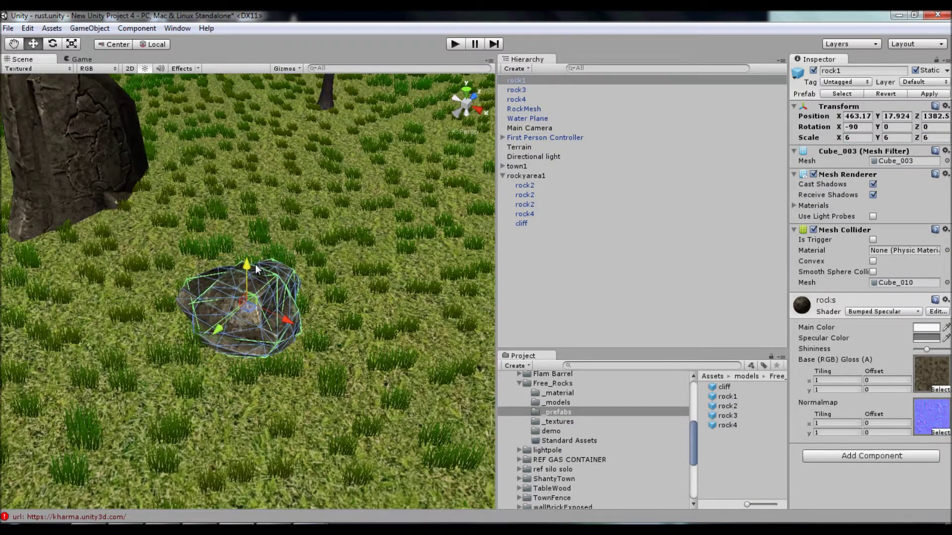
Place a second rock3 prefab on the grass in front of rock1.
{"action": "scroll", "coordinate": [252, 314], "scroll_direction": "down", "scroll_amount": 10}
{"action": "left_click_drag", "start_coordinate": [252, 313], "coordinate": [382, 217], "text": "alt"}
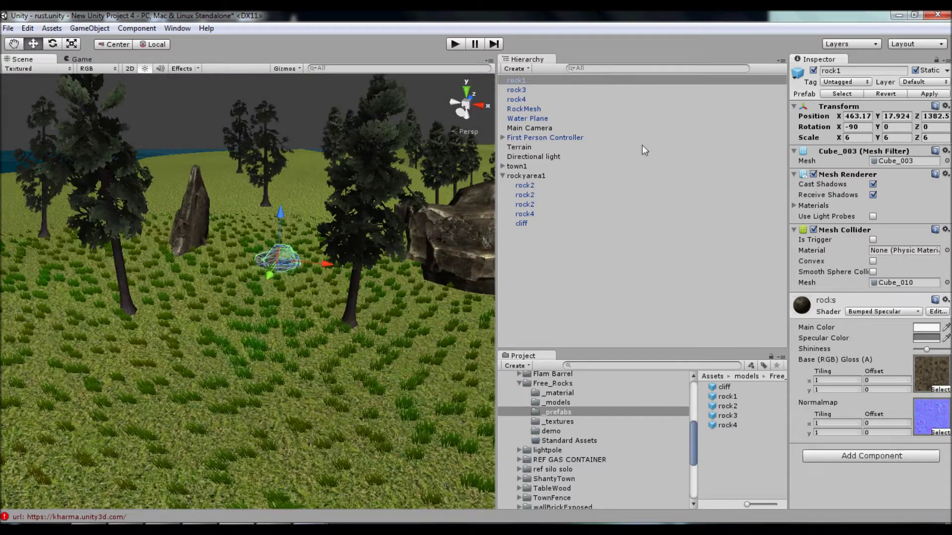
{"action": "left_click", "coordinate": [726, 406]}
{"action": "left_click", "coordinate": [729, 396]}
{"action": "left_click", "coordinate": [729, 416]}
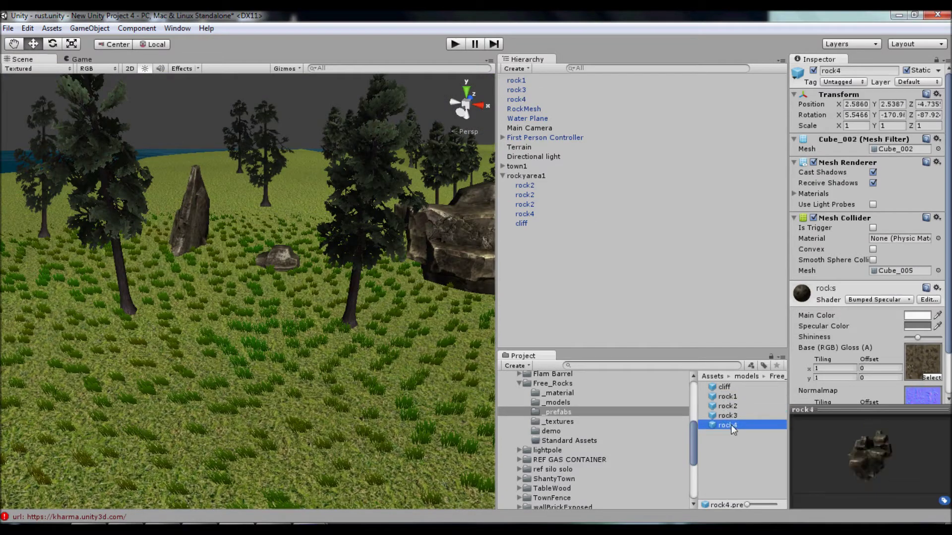
{"action": "left_click_drag", "start_coordinate": [734, 417], "coordinate": [253, 317]}
Set the second rock3's scale to 6 on all axes.
{"action": "left_click", "coordinate": [858, 138]}
{"action": "key", "text": "Tab"}
{"action": "type", "text": "6"}
{"action": "key", "text": "Tab"}
{"action": "type", "text": "6"}
{"action": "left_click", "coordinate": [857, 137]}
{"action": "type", "text": "6e"}
{"action": "key", "text": "BackSpace"}
Rotate the second rock3 and move it into the ground at a Y position of about 13.7.
{"action": "left_click_drag", "start_coordinate": [270, 313], "coordinate": [910, 328]}
{"action": "key", "text": "e"}
{"action": "key", "text": "w"}
{"action": "left_click_drag", "start_coordinate": [238, 325], "coordinate": [219, 358]}
Playtest the level, walking through the wooden shack, over the new rocks and back toward the town.
{"action": "key", "text": "ctrl+p"}
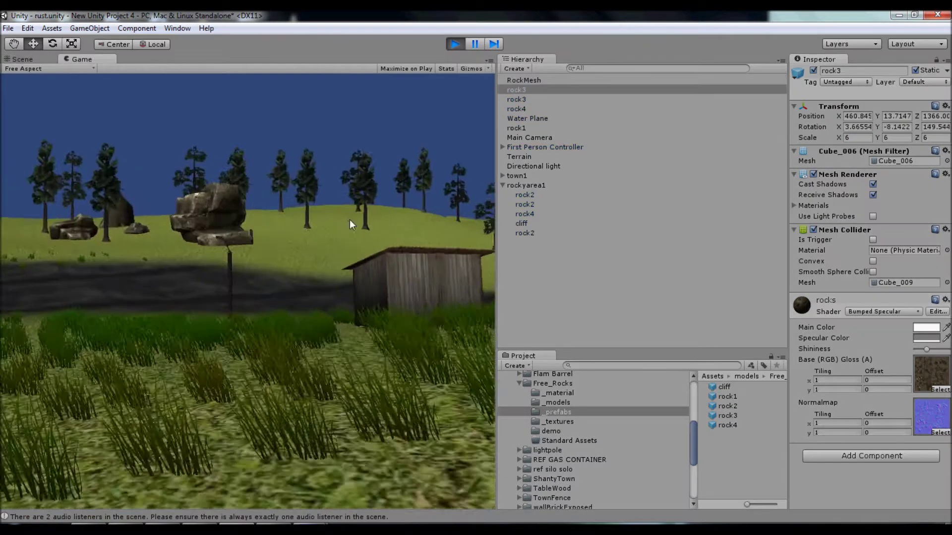
{"action": "key", "text": "w"}
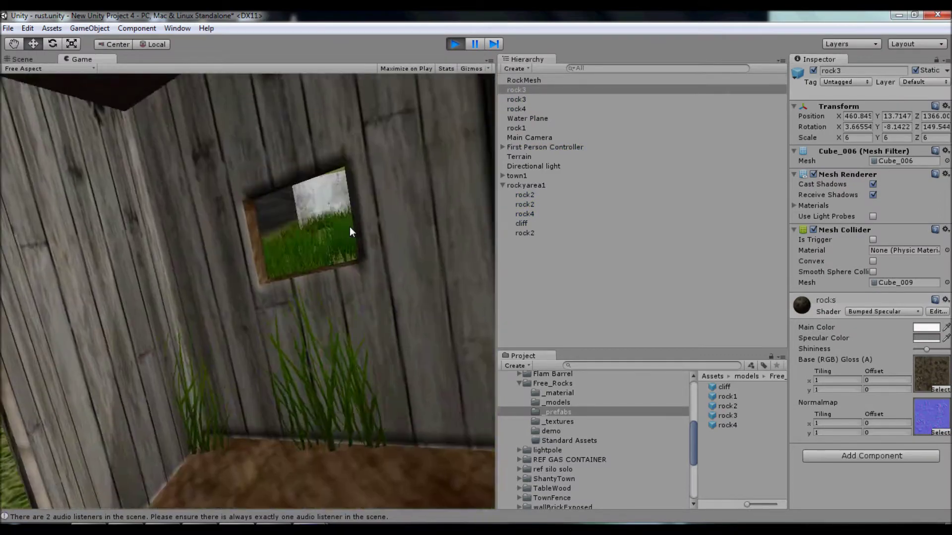
{"action": "key", "text": "w"}
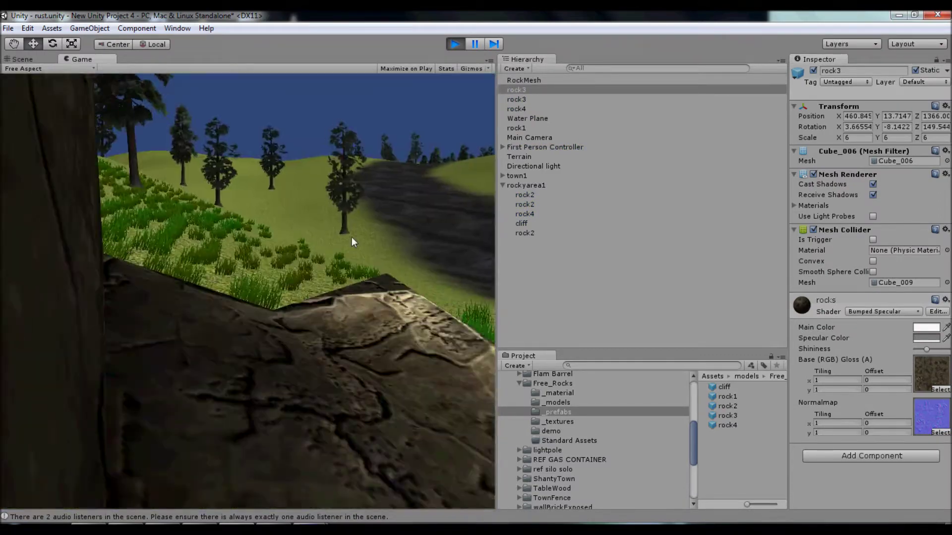
{"action": "key", "text": "w"}
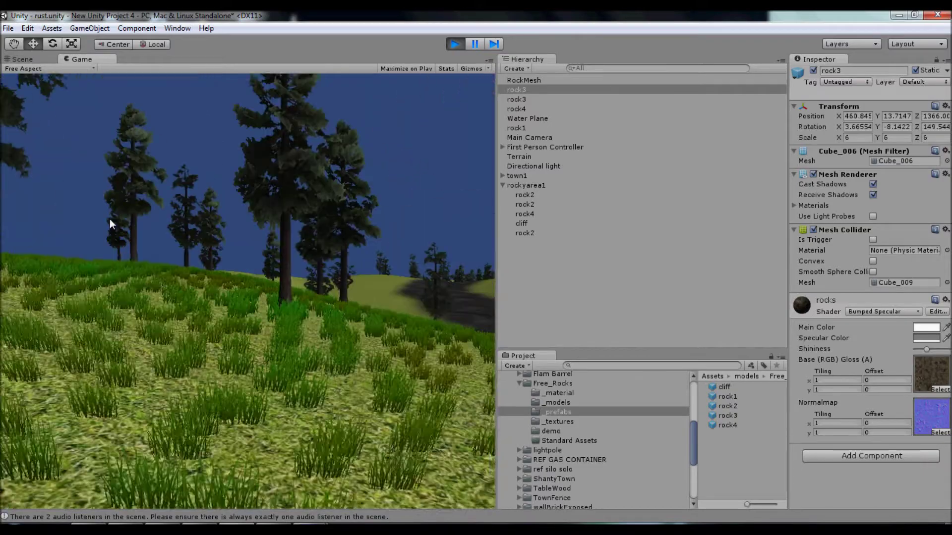
{"action": "key", "text": "w"}
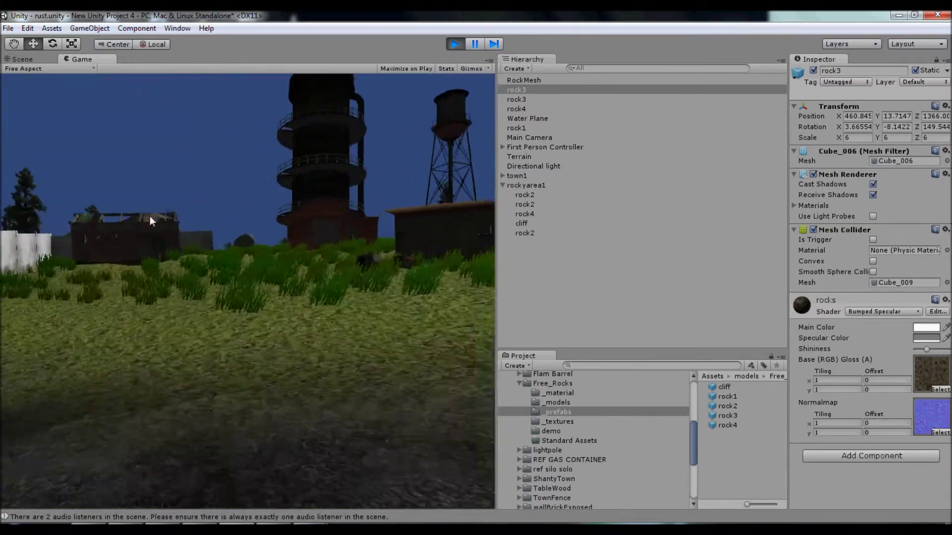
{"action": "key", "text": "w"}
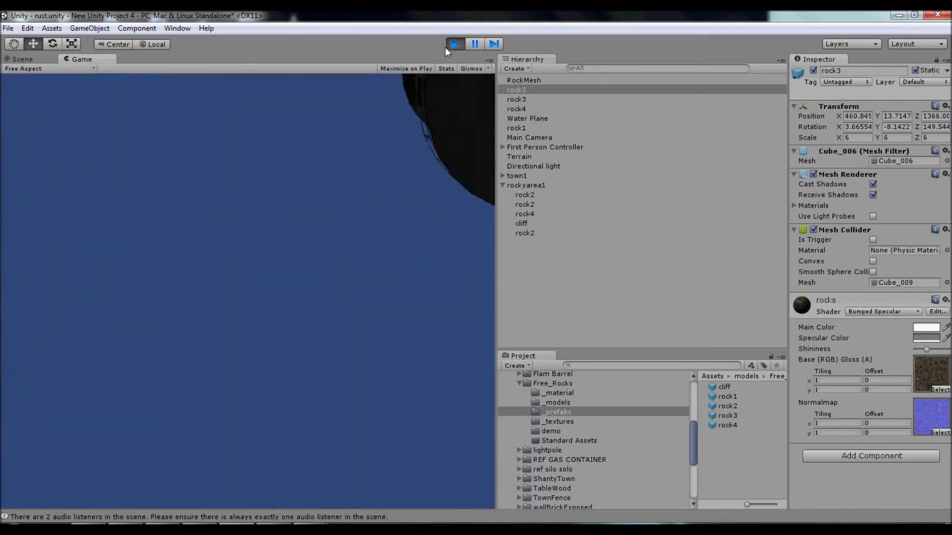
{"action": "left_click", "coordinate": [454, 45]}
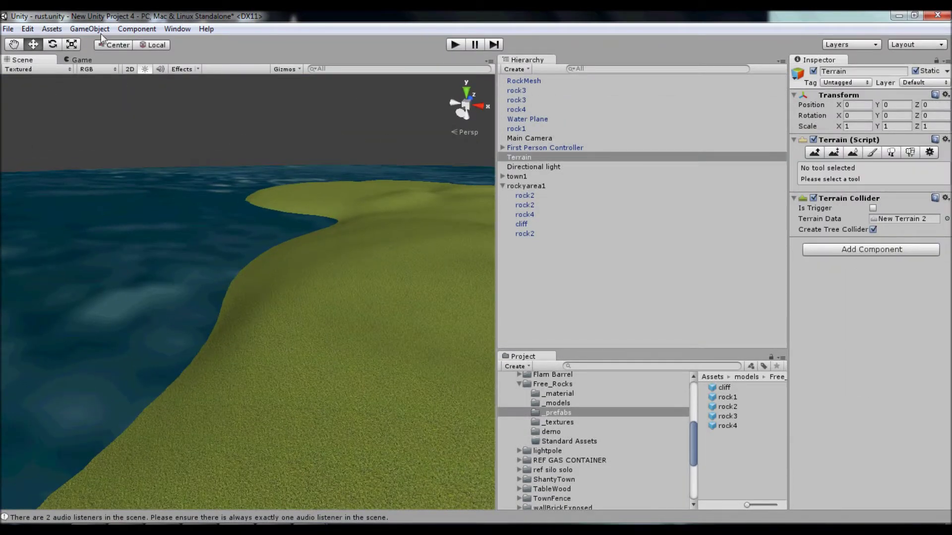
Create an empty game object and name it rockyarea2.
{"action": "left_click", "coordinate": [90, 29]}
{"action": "left_click", "coordinate": [96, 40]}
{"action": "left_click", "coordinate": [563, 243]}
{"action": "left_click", "coordinate": [564, 243]}
{"action": "type", "text": "rockyarea2"}
{"action": "key", "text": "Return"}
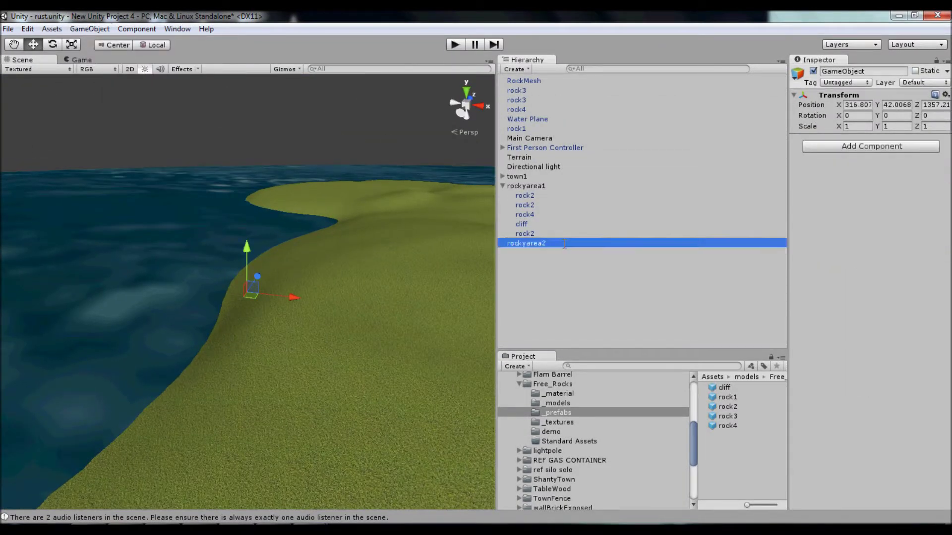
Parent RockMesh, both rock3 objects, rock4 and rock1 under rockyarea2, and collapse the rock groups in the hierarchy.
{"action": "left_click", "coordinate": [525, 81]}
{"action": "left_click", "coordinate": [534, 90], "text": "ctrl"}
{"action": "left_click", "coordinate": [534, 99], "text": "ctrl"}
{"action": "left_click", "coordinate": [534, 109], "text": "ctrl"}
{"action": "left_click", "coordinate": [534, 128], "text": "ctrl"}
{"action": "left_click_drag", "start_coordinate": [518, 128], "coordinate": [541, 243]}
{"action": "left_click", "coordinate": [502, 196]}
{"action": "left_click", "coordinate": [503, 139]}
Add the Cliff (Layered Rock) texture to the terrain's paint textures.
{"action": "left_click", "coordinate": [518, 110]}
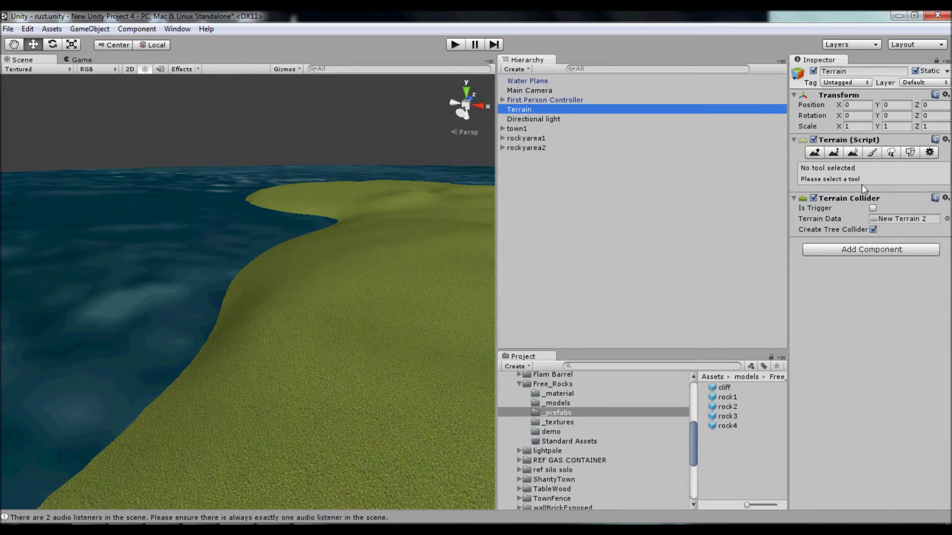
{"action": "left_click", "coordinate": [872, 153]}
{"action": "left_click", "coordinate": [912, 326]}
{"action": "left_click", "coordinate": [888, 336]}
{"action": "left_click", "coordinate": [63, 89]}
{"action": "left_click", "coordinate": [60, 113]}
{"action": "scroll", "coordinate": [50, 184], "scroll_direction": "down", "scroll_amount": 7}
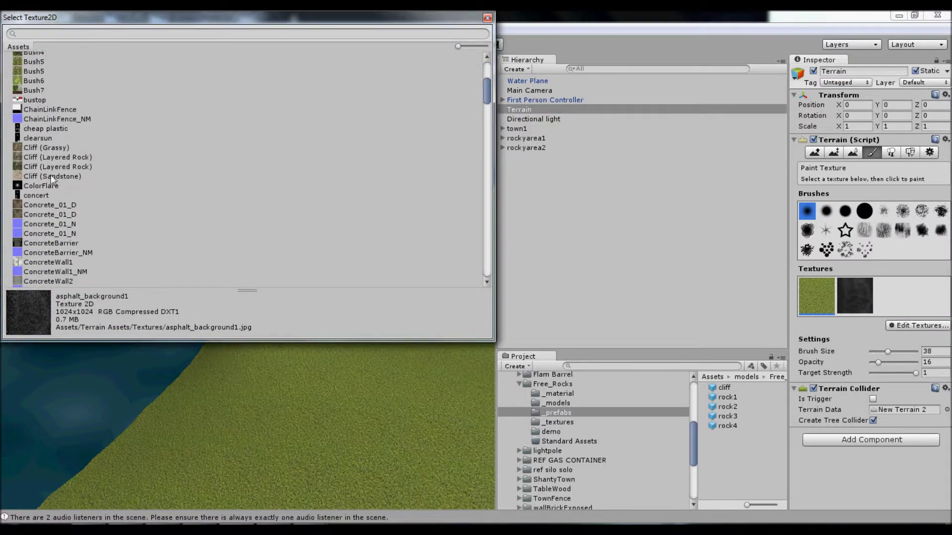
{"action": "scroll", "coordinate": [54, 178], "scroll_direction": "down", "scroll_amount": 2}
{"action": "left_click", "coordinate": [24, 131]}
{"action": "left_click", "coordinate": [24, 121]}
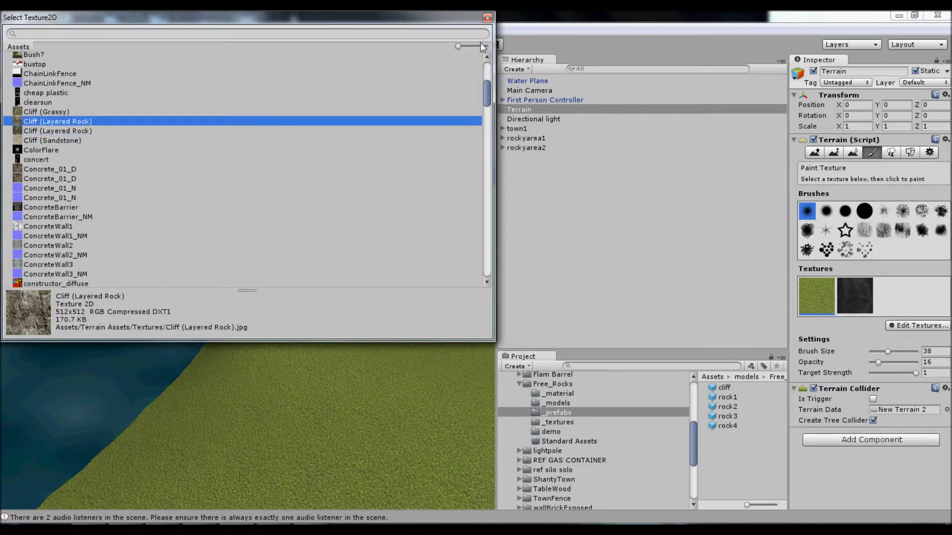
{"action": "double_click", "coordinate": [52, 123]}
{"action": "left_click", "coordinate": [114, 212]}
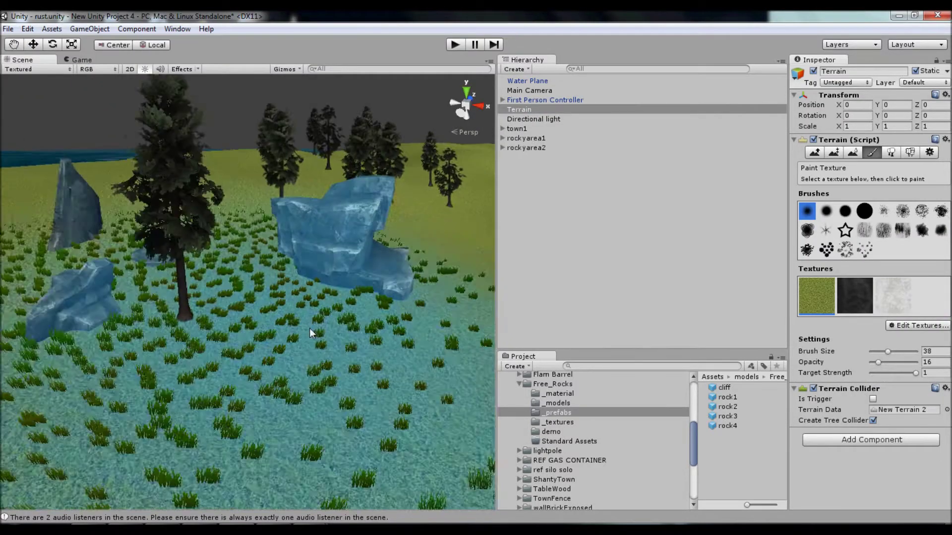
Set the brush size to 1 and paint the cliff texture on the ground around the largest rock in rockyarea2.
{"action": "left_click_drag", "start_coordinate": [888, 352], "coordinate": [871, 352]}
{"action": "left_click", "coordinate": [893, 296]}
{"action": "left_click", "coordinate": [318, 287]}
{"action": "left_click", "coordinate": [313, 289]}
{"action": "mouse_move", "coordinate": [307, 291]}
{"action": "left_mouse_down", "text": "alt"}
{"action": "mouse_move", "coordinate": [118, 312]}
{"action": "mouse_move", "coordinate": [110, 331]}
{"action": "left_mouse_up", "text": "alt"}
{"action": "left_click", "coordinate": [272, 293]}
{"action": "mouse_move", "coordinate": [272, 293]}
{"action": "left_mouse_down", "text": "alt"}
{"action": "mouse_move", "coordinate": [207, 335]}
{"action": "mouse_move", "coordinate": [144, 338]}
{"action": "mouse_move", "coordinate": [209, 320]}
{"action": "mouse_move", "coordinate": [277, 284]}
{"action": "mouse_move", "coordinate": [420, 276]}
{"action": "mouse_move", "coordinate": [267, 325]}
{"action": "mouse_move", "coordinate": [303, 326]}
{"action": "left_mouse_up", "text": "alt"}
{"action": "left_click", "coordinate": [206, 335]}
{"action": "left_click_drag", "start_coordinate": [370, 331], "coordinate": [144, 317], "text": "alt"}
{"action": "left_click", "coordinate": [313, 318]}
{"action": "left_click", "coordinate": [945, 388]}
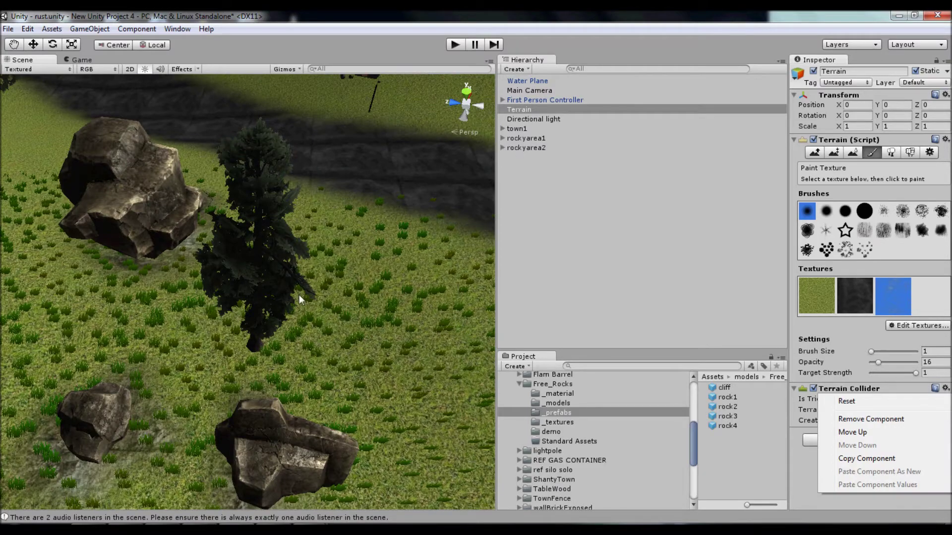
Paint the cliff texture around the bases of the smaller rocks in rockyarea2.
{"action": "left_click", "coordinate": [293, 338]}
{"action": "mouse_move", "coordinate": [293, 339]}
{"action": "left_mouse_down", "text": "alt"}
{"action": "mouse_move", "coordinate": [361, 283]}
{"action": "mouse_move", "coordinate": [387, 280]}
{"action": "left_mouse_up", "text": "alt"}
{"action": "left_click_drag", "start_coordinate": [237, 439], "coordinate": [141, 423]}
{"action": "mouse_move", "coordinate": [417, 317]}
{"action": "left_mouse_down"}
{"action": "mouse_move", "coordinate": [439, 315]}
{"action": "mouse_move", "coordinate": [60, 340]}
{"action": "mouse_move", "coordinate": [167, 358]}
{"action": "left_mouse_up"}
{"action": "mouse_move", "coordinate": [168, 358]}
{"action": "left_mouse_down"}
{"action": "mouse_move", "coordinate": [116, 311]}
{"action": "mouse_move", "coordinate": [69, 298]}
{"action": "left_mouse_up"}
{"action": "middle_click_drag", "start_coordinate": [69, 297], "coordinate": [186, 341]}
{"action": "mouse_move", "coordinate": [175, 278]}
{"action": "left_mouse_down"}
{"action": "mouse_move", "coordinate": [172, 263]}
{"action": "mouse_move", "coordinate": [135, 319]}
{"action": "mouse_move", "coordinate": [194, 362]}
{"action": "mouse_move", "coordinate": [280, 330]}
{"action": "mouse_move", "coordinate": [248, 301]}
{"action": "left_mouse_up"}
{"action": "scroll", "coordinate": [260, 337], "scroll_direction": "up", "scroll_amount": 2}
{"action": "scroll", "coordinate": [260, 337], "scroll_direction": "down", "scroll_amount": 4}
{"action": "middle_click_drag", "start_coordinate": [323, 349], "coordinate": [124, 234]}
{"action": "middle_click_drag", "start_coordinate": [99, 124], "coordinate": [193, 241]}
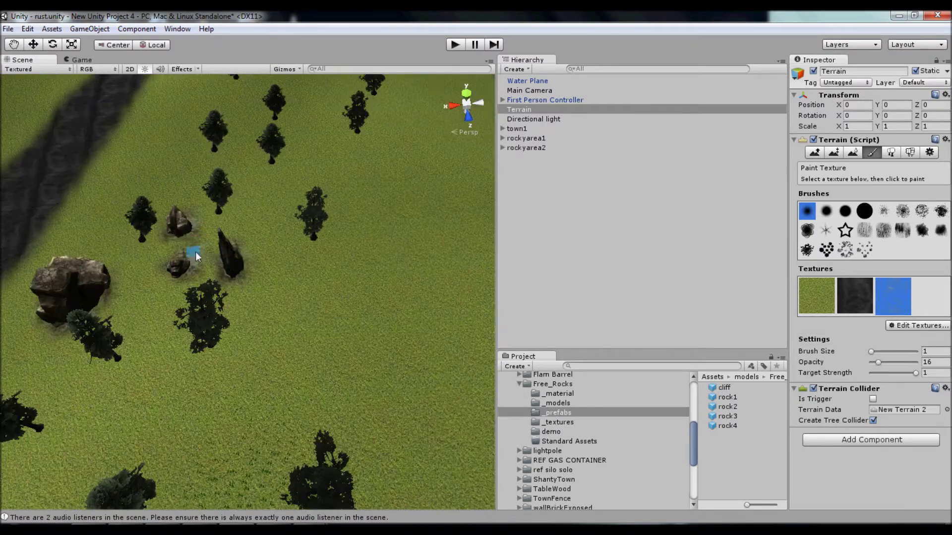
{"action": "left_click_drag", "start_coordinate": [195, 252], "coordinate": [164, 289]}
Add the Sand (with pebbles) texture to the terrain's paint textures.
{"action": "middle_click_drag", "start_coordinate": [446, 347], "coordinate": [169, 367]}
{"action": "left_click", "coordinate": [911, 325]}
{"action": "left_click", "coordinate": [892, 333]}
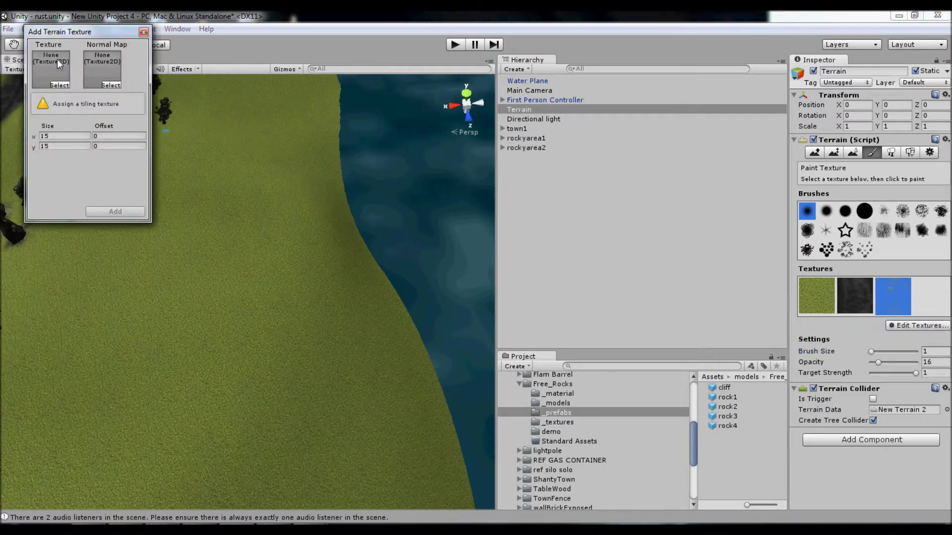
{"action": "left_click", "coordinate": [59, 85]}
{"action": "scroll", "coordinate": [118, 233], "scroll_direction": "down", "scroll_amount": 15}
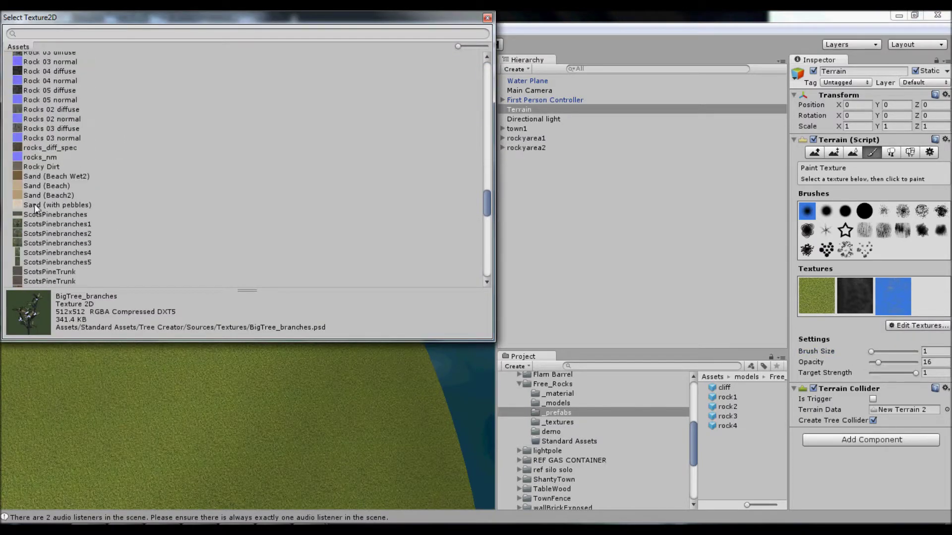
{"action": "double_click", "coordinate": [34, 204]}
{"action": "left_click", "coordinate": [115, 214]}
Paint the pebbled sand texture along the island's shoreline with a brush size of 6.
{"action": "mouse_move", "coordinate": [152, 284]}
{"action": "left_mouse_down"}
{"action": "mouse_move", "coordinate": [129, 258]}
{"action": "mouse_move", "coordinate": [133, 279]}
{"action": "left_mouse_up"}
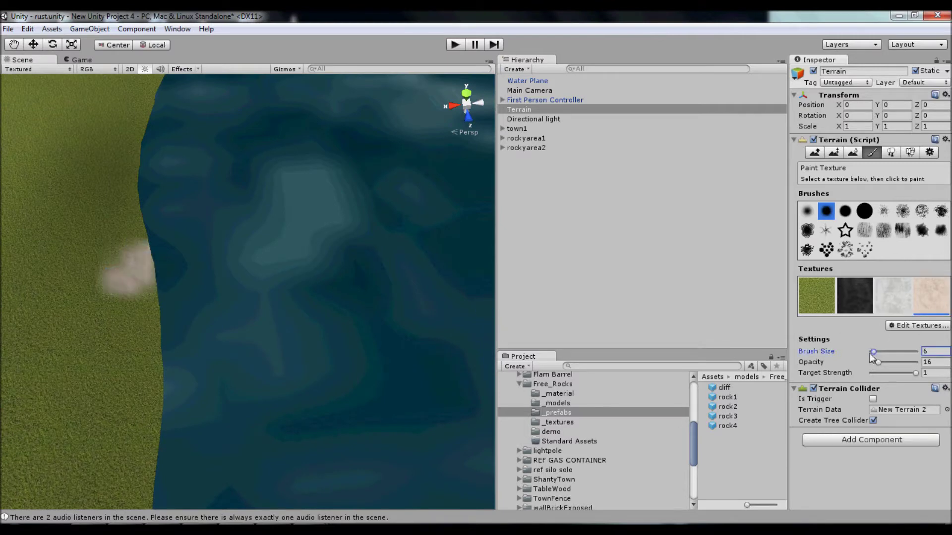
{"action": "mouse_move", "coordinate": [134, 335]}
{"action": "left_mouse_down"}
{"action": "mouse_move", "coordinate": [138, 247]}
{"action": "mouse_move", "coordinate": [100, 455]}
{"action": "left_mouse_up"}
{"action": "scroll", "coordinate": [100, 455], "scroll_direction": "down", "scroll_amount": 10}
{"action": "mouse_move", "coordinate": [185, 219]}
{"action": "left_mouse_down"}
{"action": "mouse_move", "coordinate": [207, 117]}
{"action": "mouse_move", "coordinate": [208, 355]}
{"action": "left_mouse_up"}
{"action": "scroll", "coordinate": [208, 355], "scroll_direction": "down", "scroll_amount": 5}
{"action": "middle_click_drag", "start_coordinate": [207, 355], "coordinate": [254, 331]}
{"action": "left_click_drag", "start_coordinate": [254, 331], "coordinate": [287, 198]}
{"action": "middle_click_drag", "start_coordinate": [272, 392], "coordinate": [281, 190]}
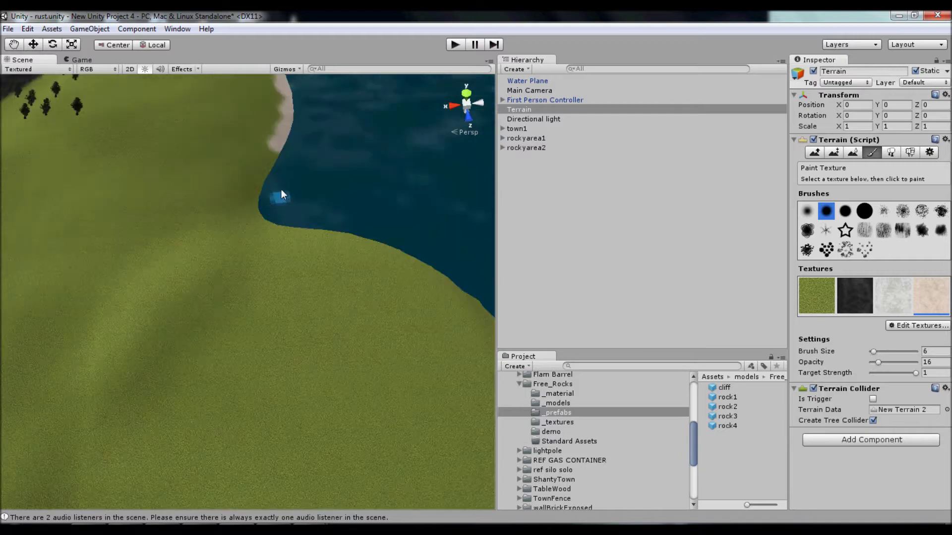
{"action": "scroll", "coordinate": [273, 153], "scroll_direction": "up", "scroll_amount": 10}
{"action": "middle_click_drag", "start_coordinate": [274, 153], "coordinate": [289, 316]}
{"action": "right_click_drag", "start_coordinate": [289, 316], "coordinate": [267, 293]}
{"action": "left_click_drag", "start_coordinate": [267, 294], "coordinate": [276, 456], "text": "alt"}
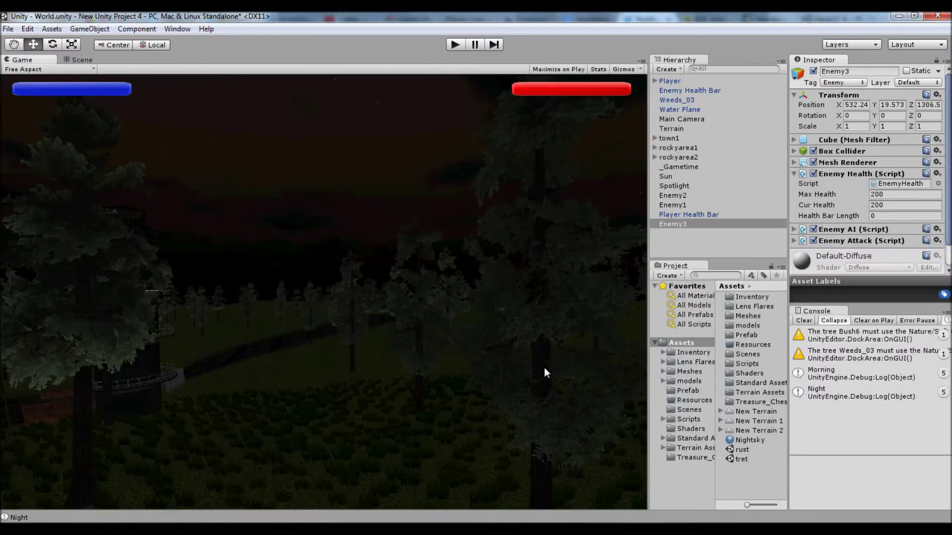
Playtest the World scene at night twice, moving the player around the dark forest, and stop each run.
{"action": "left_click", "coordinate": [457, 48]}
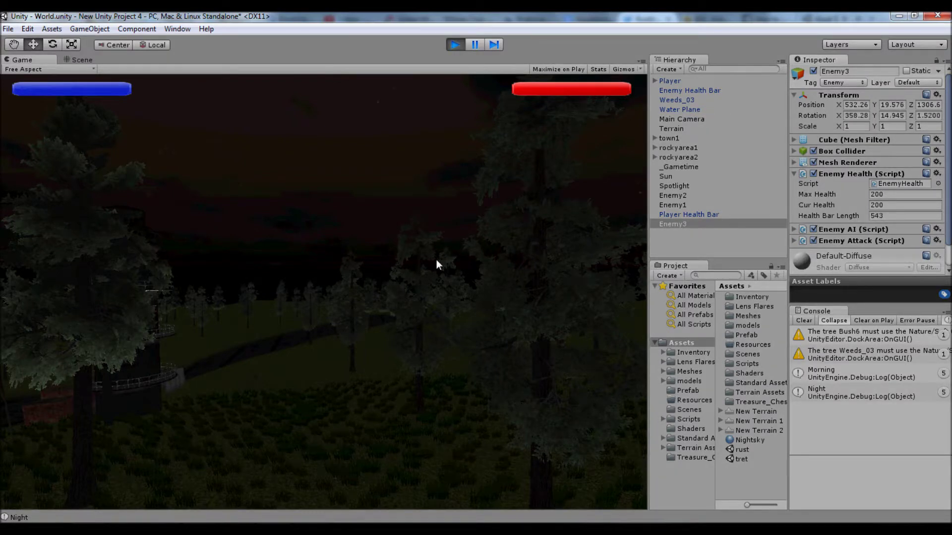
{"action": "key", "text": "a"}
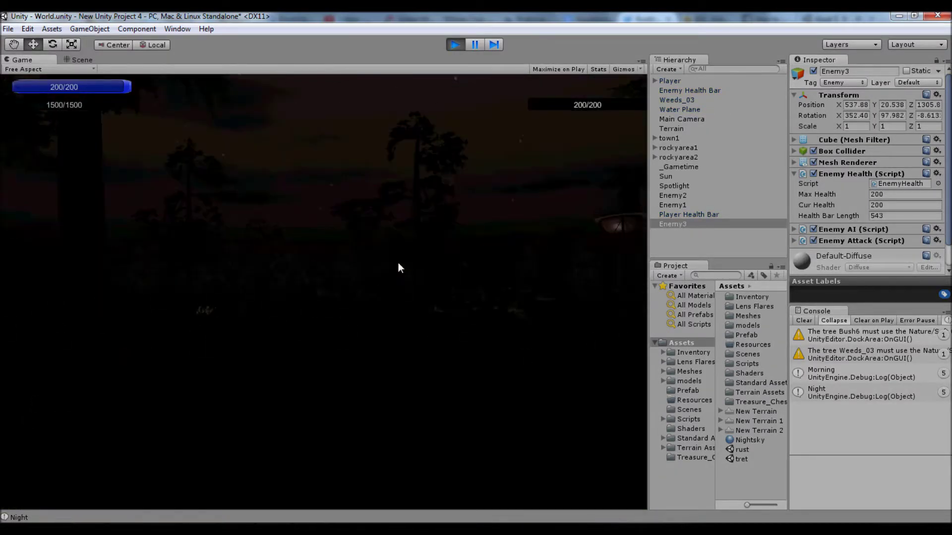
{"action": "key", "text": "d"}
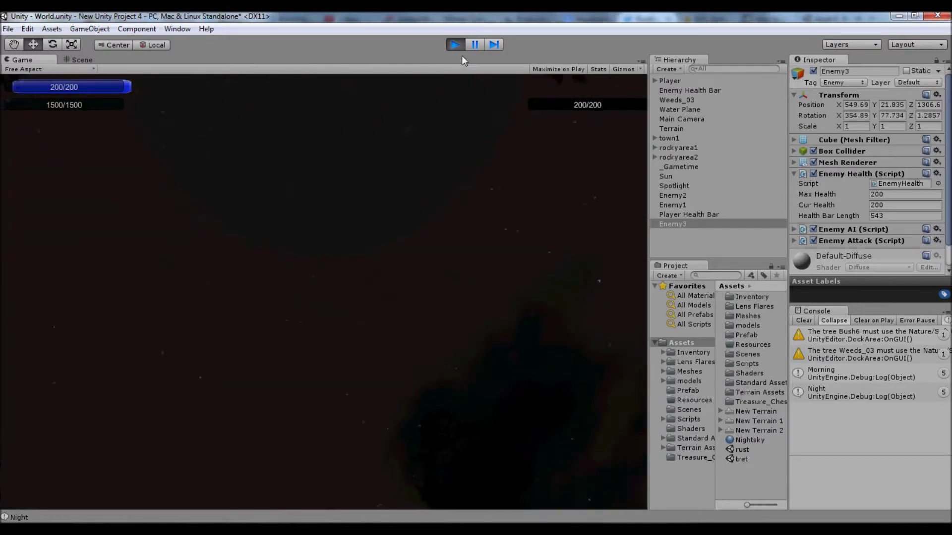
{"action": "left_click", "coordinate": [456, 49]}
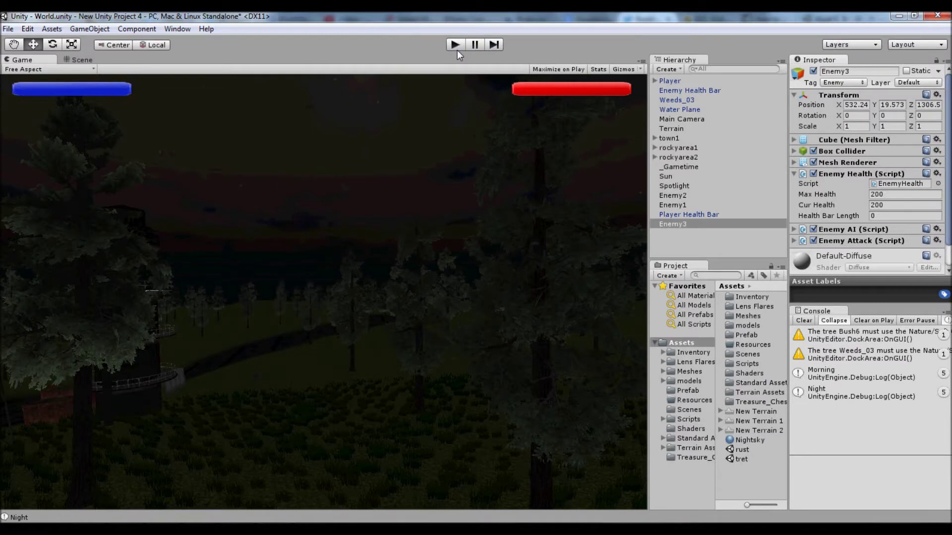
{"action": "left_click", "coordinate": [455, 45]}
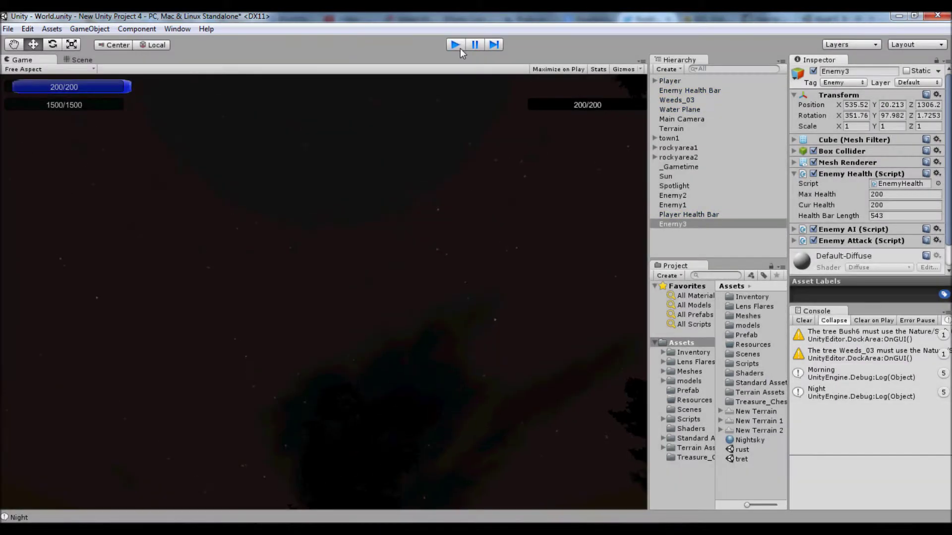
{"action": "left_click", "coordinate": [460, 48]}
Undo the recent edits to the enemies, including the enabling of their Enemy Attack scripts.
{"action": "key", "text": "ctrl+z"}
{"action": "key", "text": "ctrl+z"}
{"action": "key", "text": "ctrl+z"}
{"action": "key", "text": "ctrl+z"}
{"action": "key", "text": "ctrl+z"}
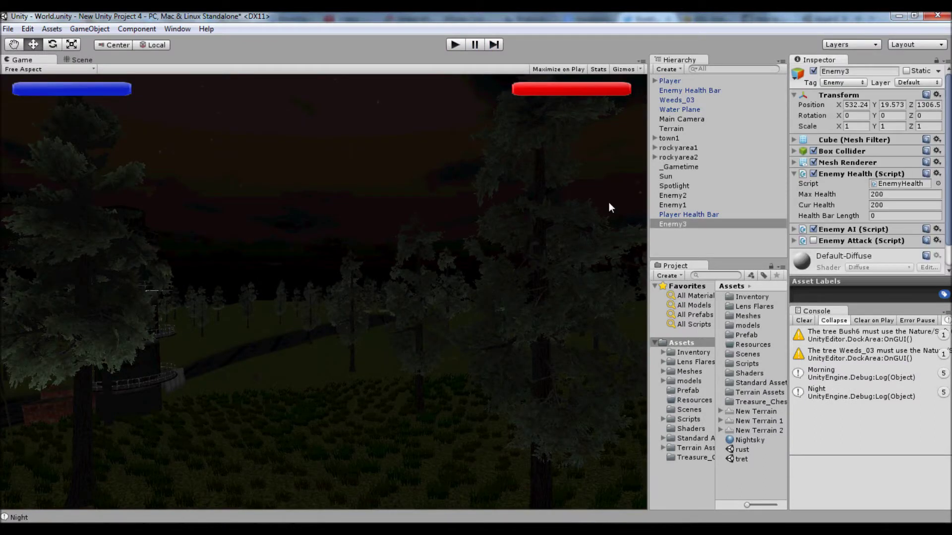
{"action": "key", "text": "ctrl+z"}
{"action": "key", "text": "ctrl+z"}
{"action": "key", "text": "ctrl+z"}
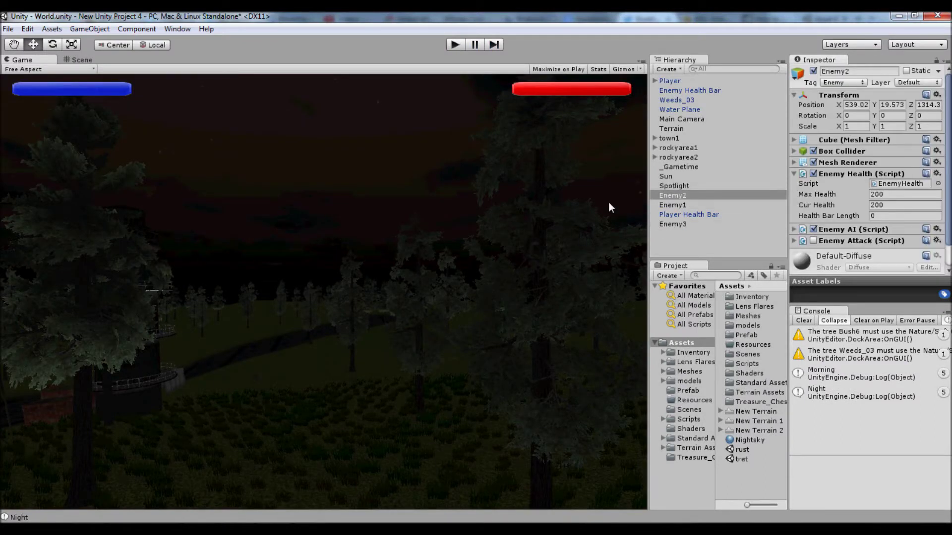
Undo the earlier scene edits back through the deletion of the directional light.
{"action": "key", "text": "ctrl+z"}
{"action": "key", "text": "ctrl+z"}
{"action": "key", "text": "ctrl+z"}
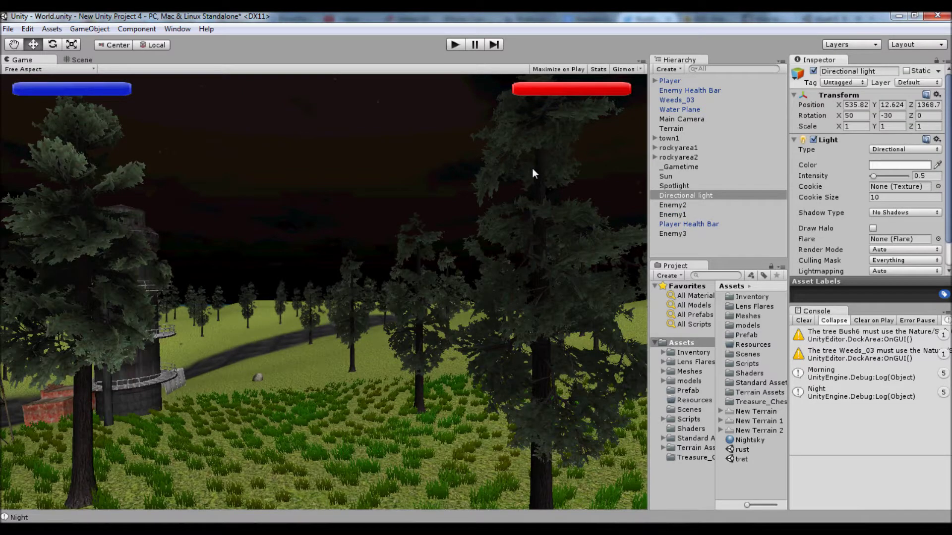
Playtest the World scene with the directional light present, walking around the grass near the towers, and stop the run.
{"action": "left_click", "coordinate": [454, 45]}
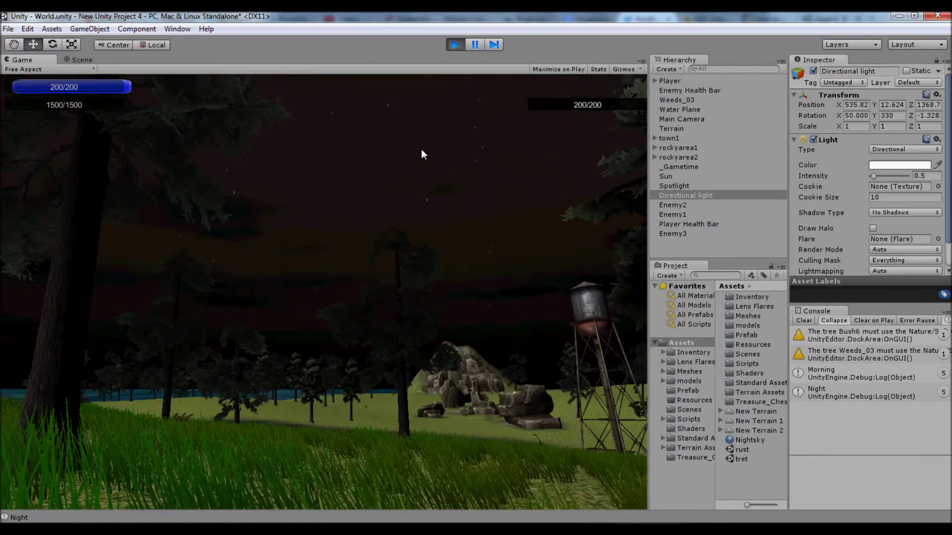
{"action": "key", "text": "w"}
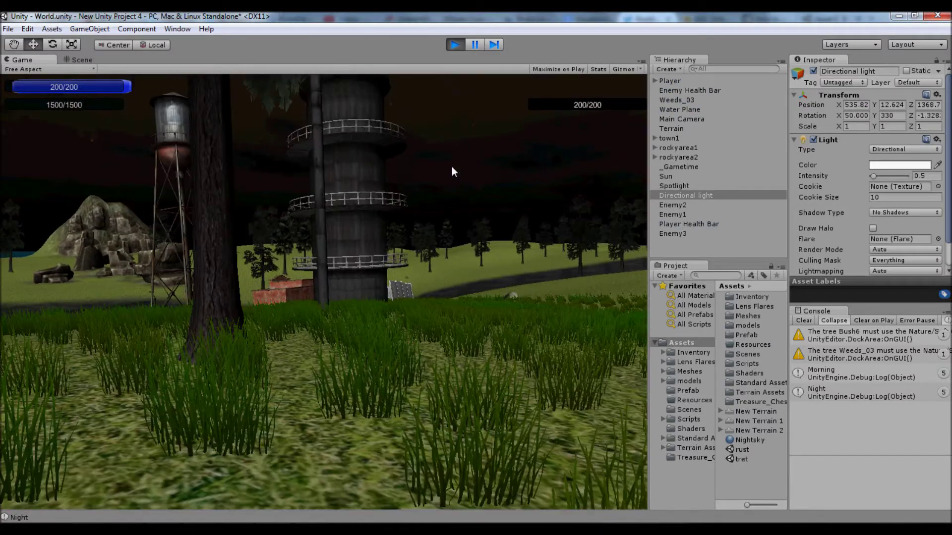
{"action": "key", "text": "s"}
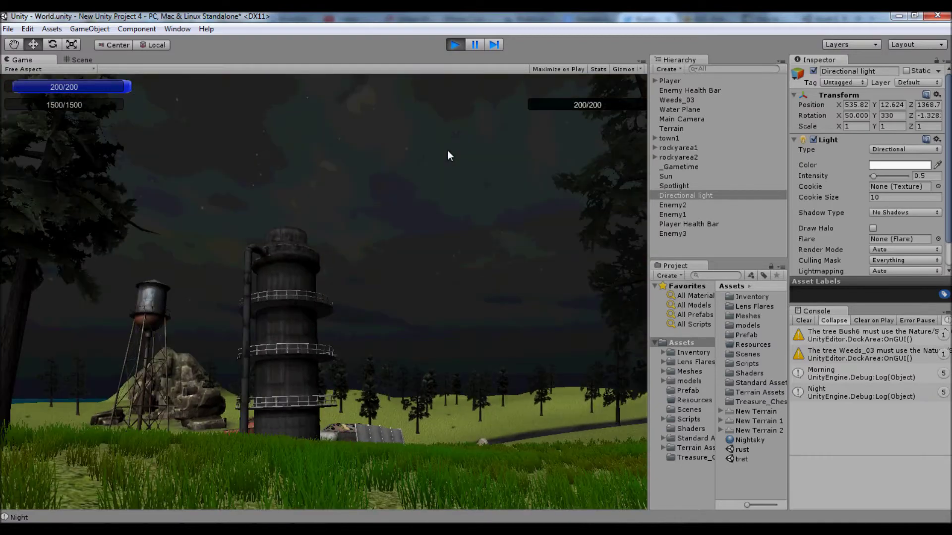
{"action": "key", "text": "w"}
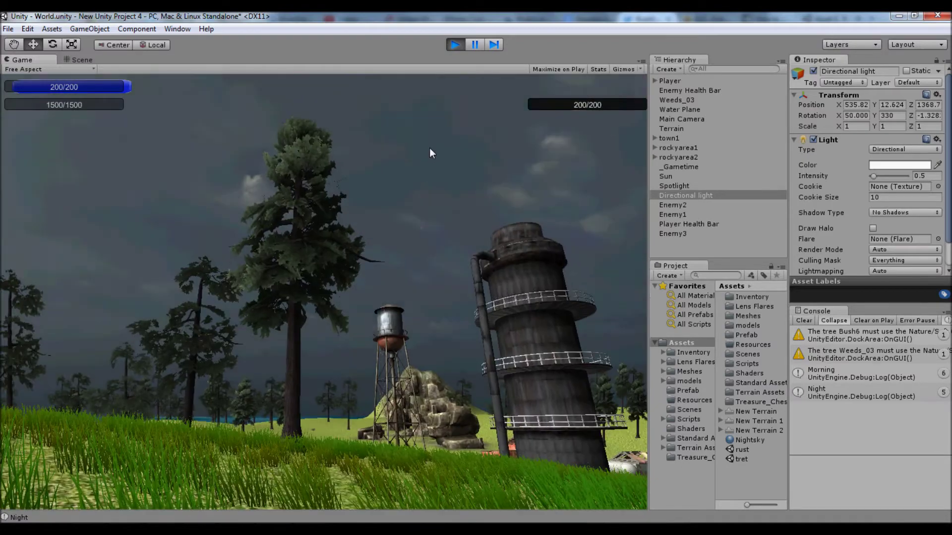
{"action": "key", "text": "w"}
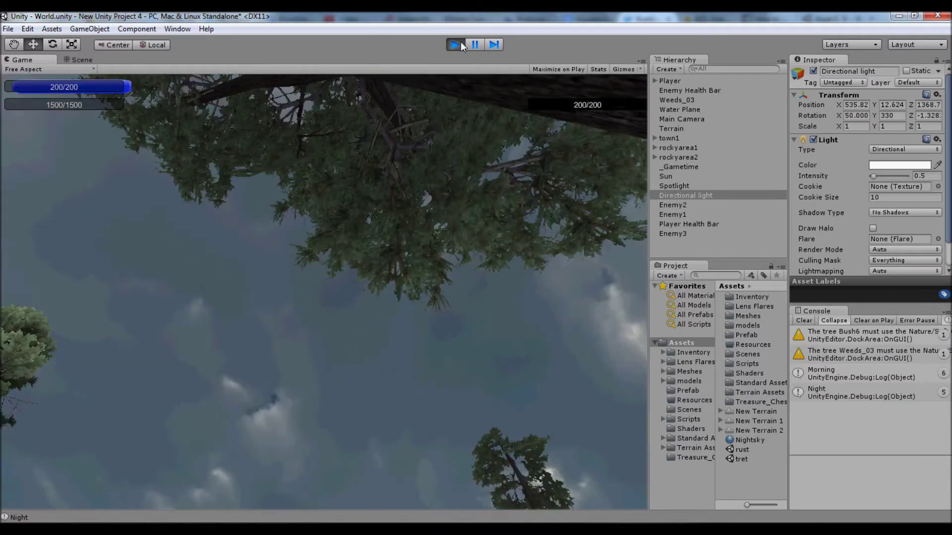
{"action": "left_click", "coordinate": [459, 44]}
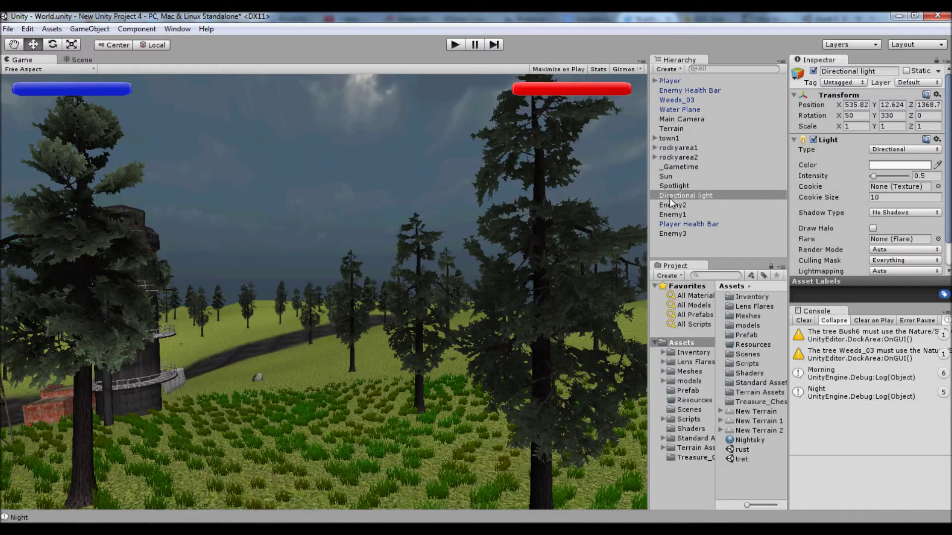
Enable the Enemy AI and Enemy Attack scripts on Enemy2, Enemy1 and Enemy3.
{"action": "left_click", "coordinate": [671, 204]}
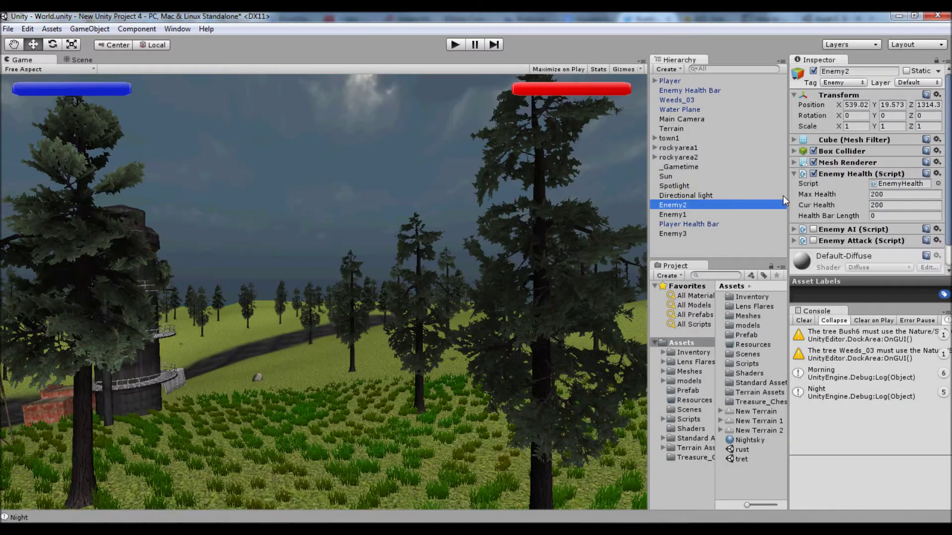
{"action": "left_click", "coordinate": [814, 231]}
{"action": "left_click", "coordinate": [688, 215]}
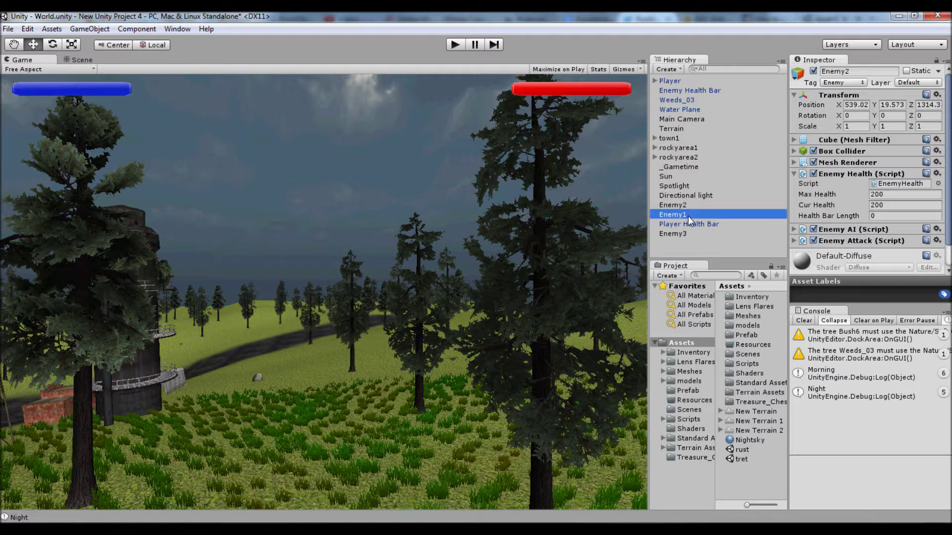
{"action": "left_click", "coordinate": [813, 241]}
{"action": "scroll", "coordinate": [813, 234], "scroll_direction": "down", "scroll_amount": 1}
{"action": "left_click", "coordinate": [814, 215]}
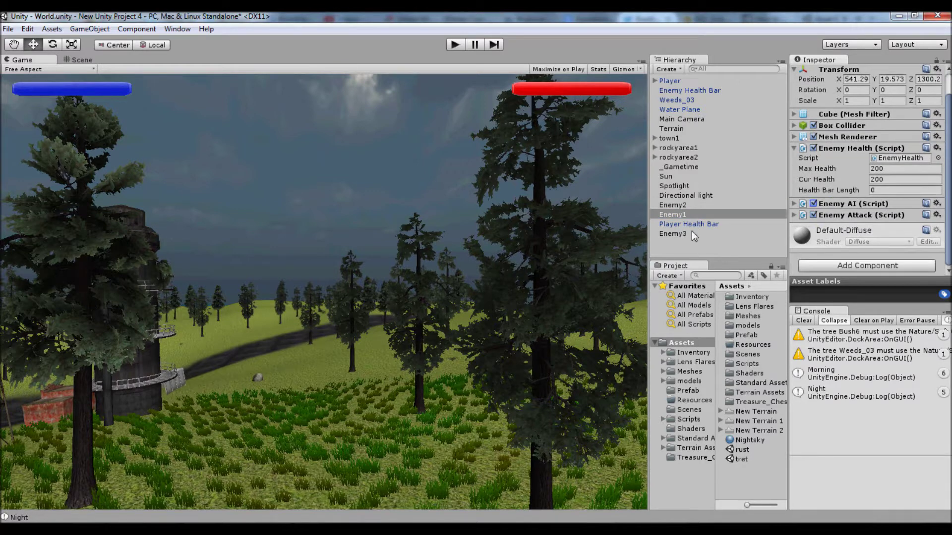
{"action": "left_click", "coordinate": [721, 234]}
{"action": "left_click", "coordinate": [813, 216]}
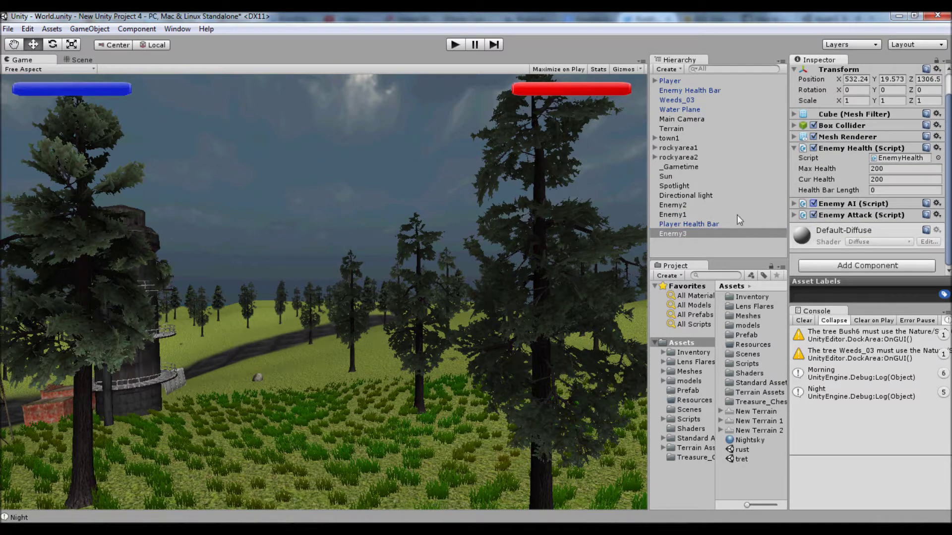
Delete the directional light from the World scene.
{"action": "left_click", "coordinate": [685, 195]}
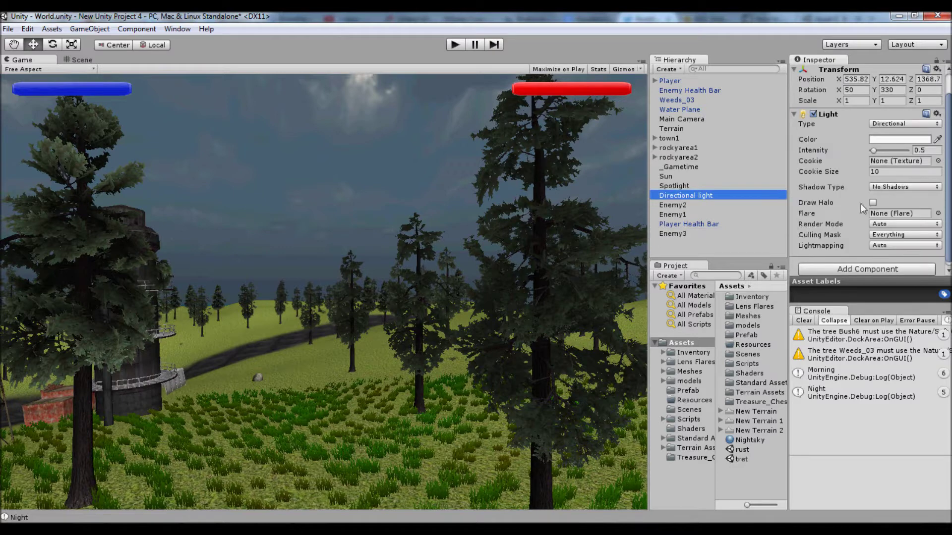
{"action": "key", "text": "Delete"}
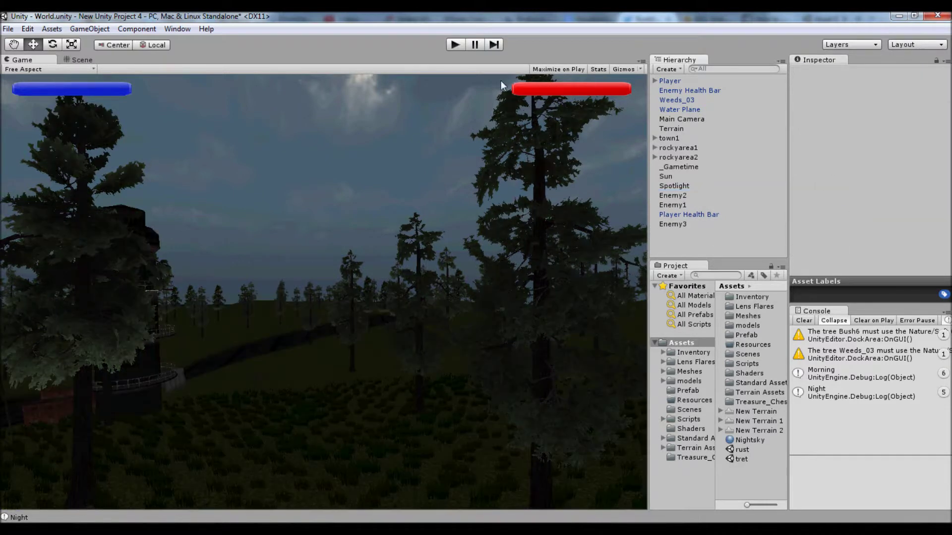
Playtest the World scene, targeting one of the enemy cubes and walking the player past the rock formations.
{"action": "left_click", "coordinate": [455, 44]}
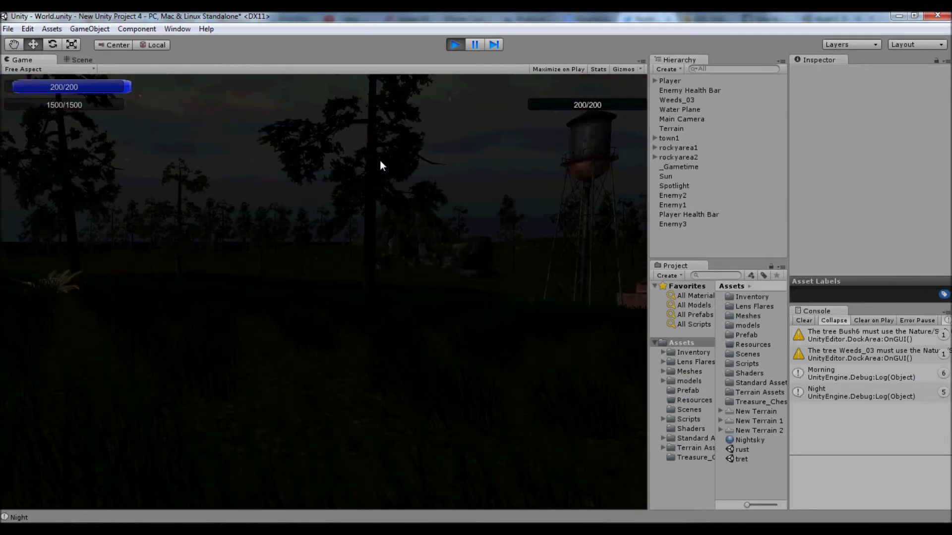
{"action": "key", "text": "w"}
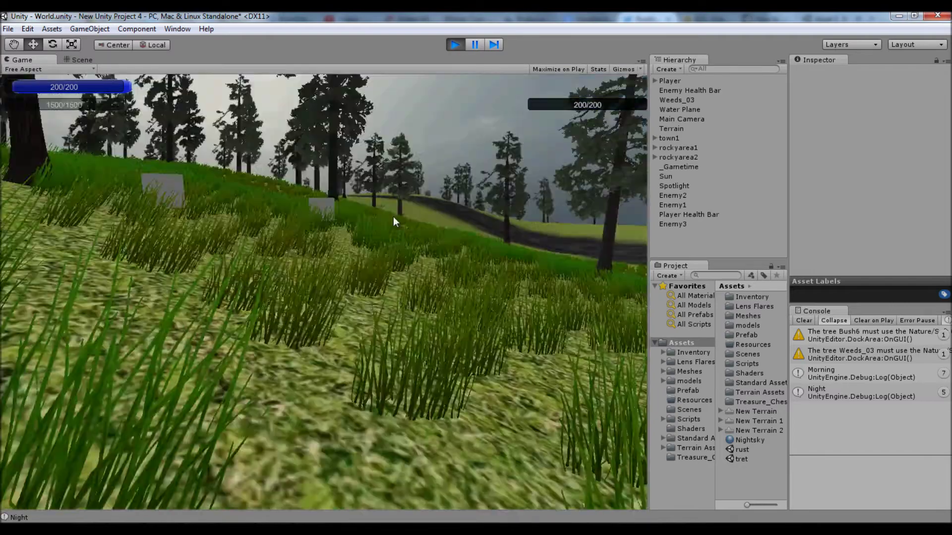
{"action": "key", "text": "Tab"}
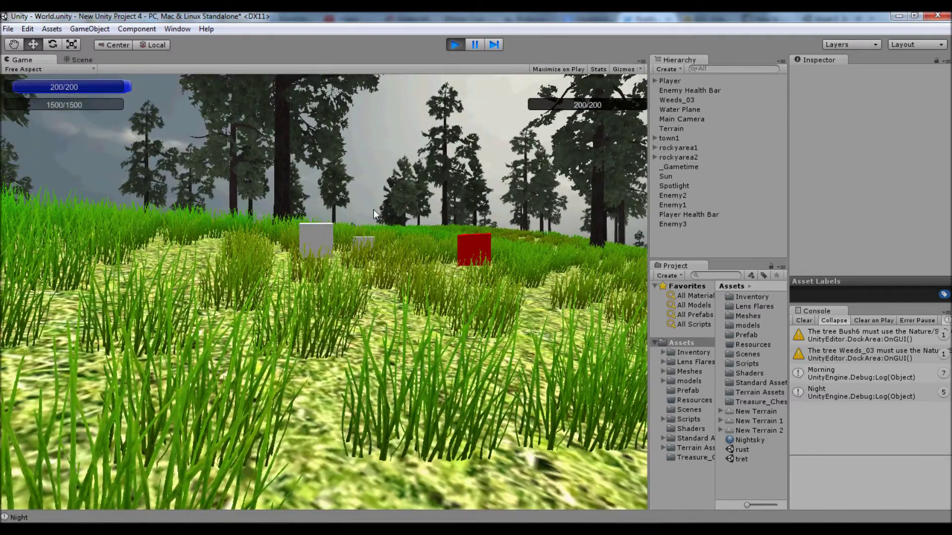
{"action": "key", "text": "w"}
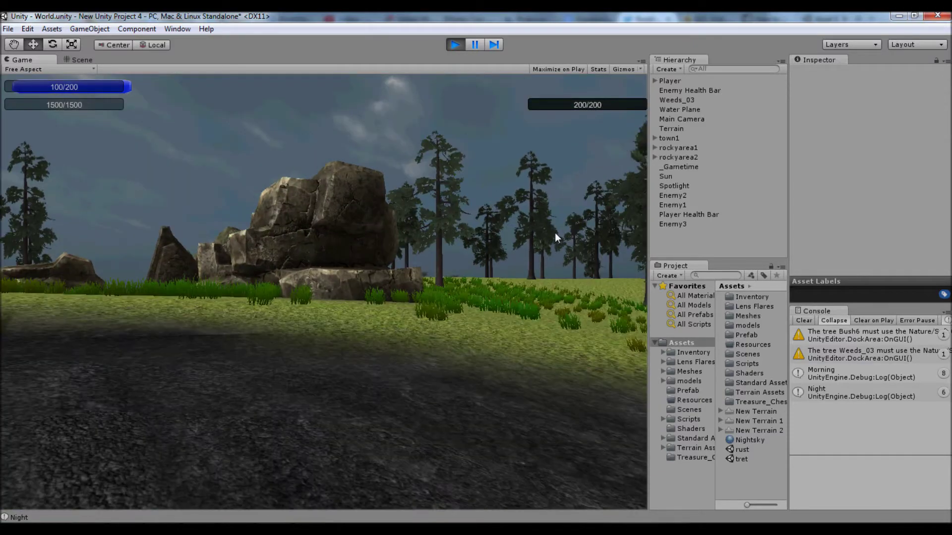
{"action": "key", "text": "w"}
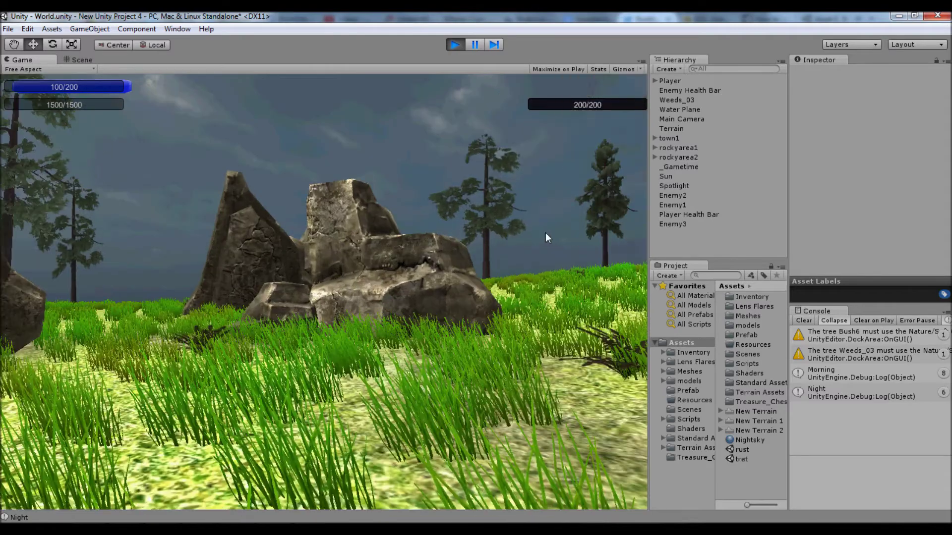
{"action": "key", "text": "w"}
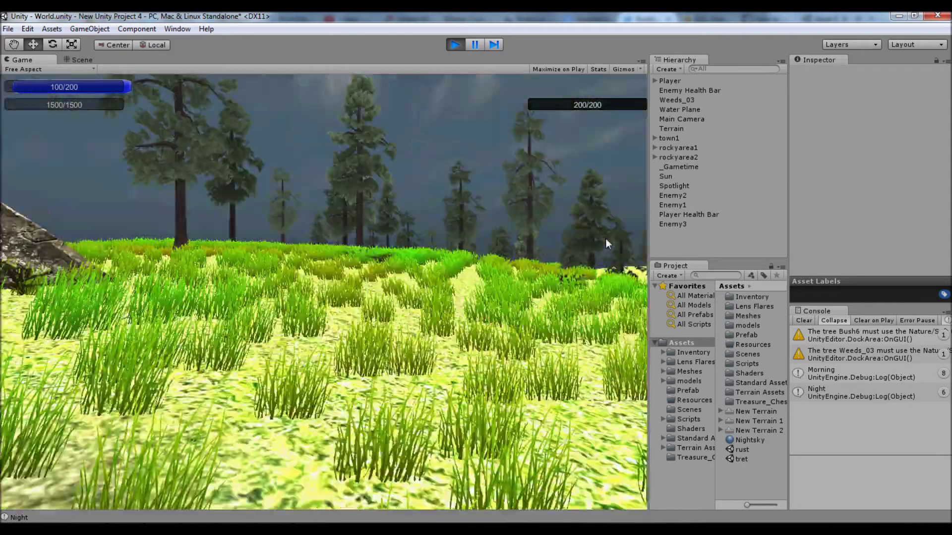
Walk the player from the shoreline back across the grassland and up to the large rocks.
{"action": "key", "text": "w"}
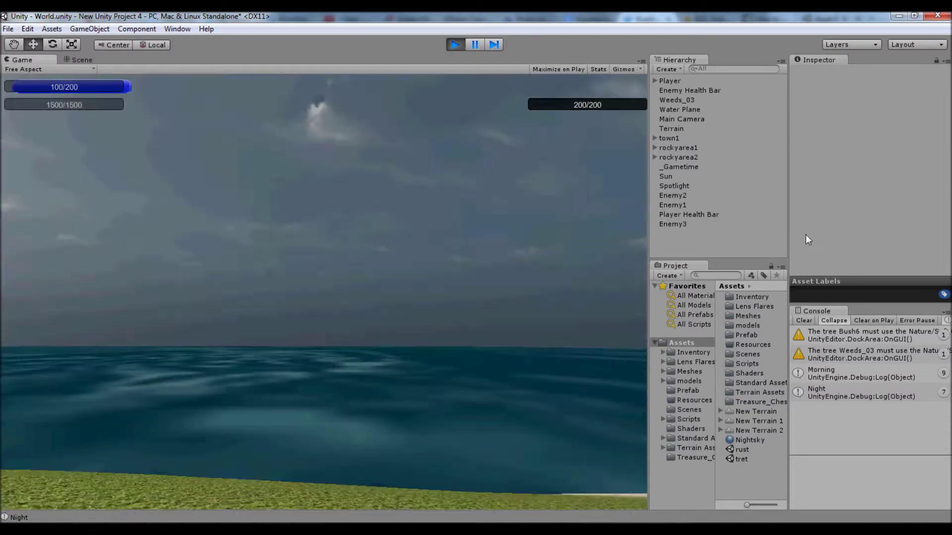
{"action": "key", "text": "w"}
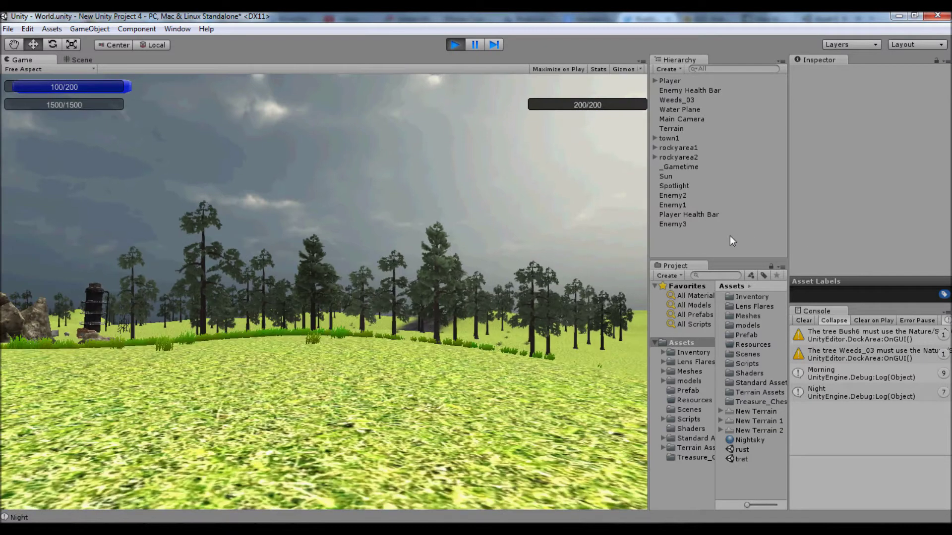
{"action": "key", "text": "w"}
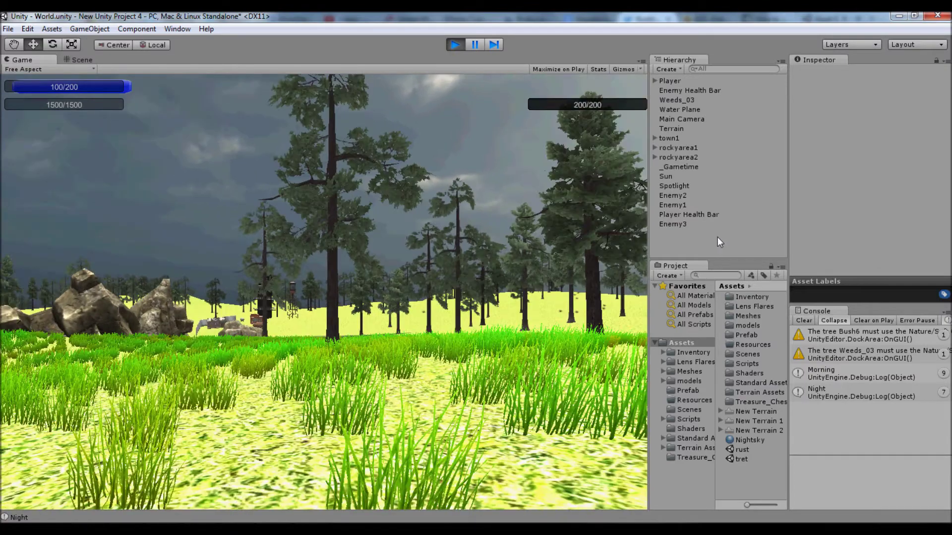
{"action": "key", "text": "w"}
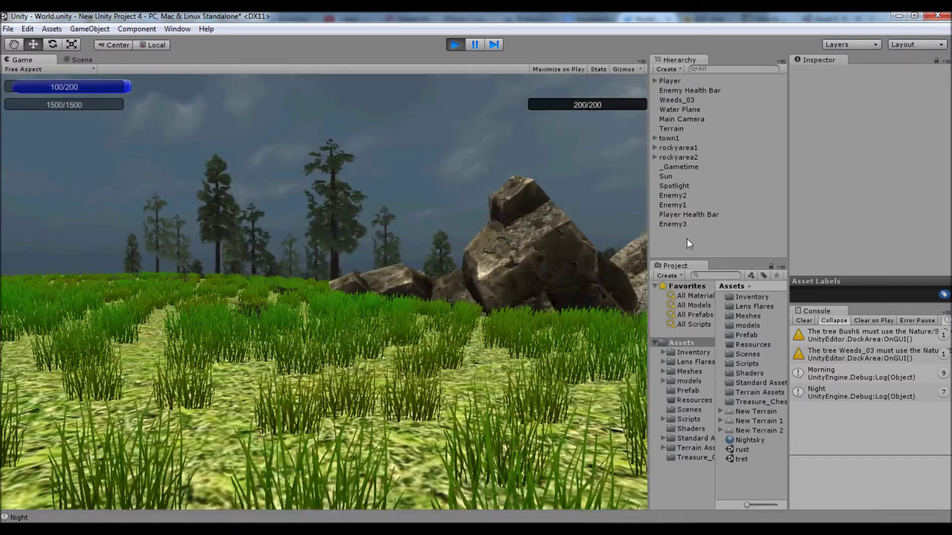
{"action": "key", "text": "w"}
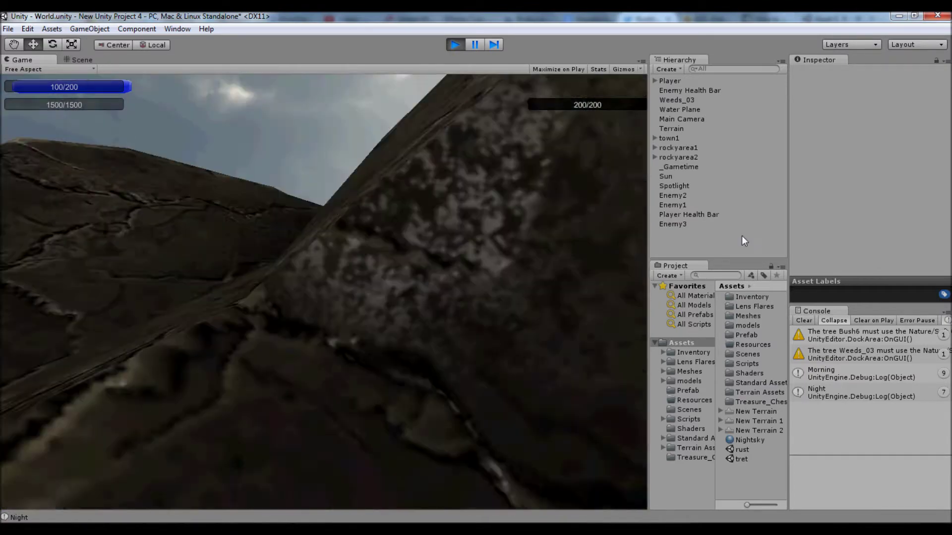
Walk the player away from the rocks through the dark forest to the town's round tower.
{"action": "key", "text": "w"}
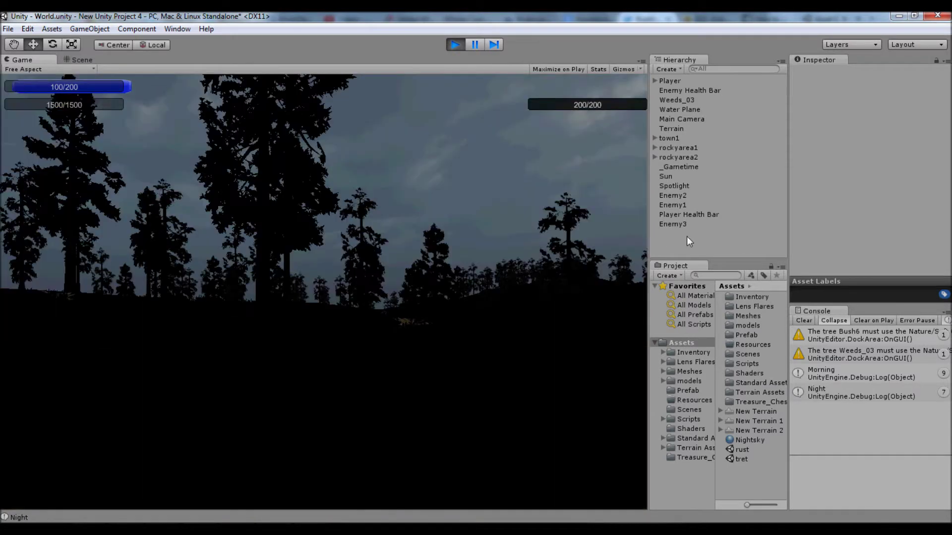
{"action": "key", "text": "w"}
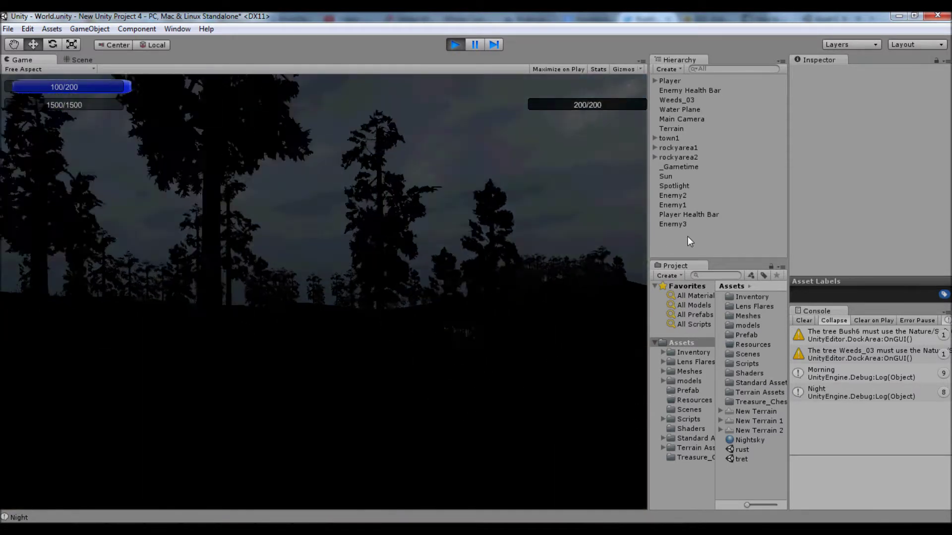
{"action": "key", "text": "w"}
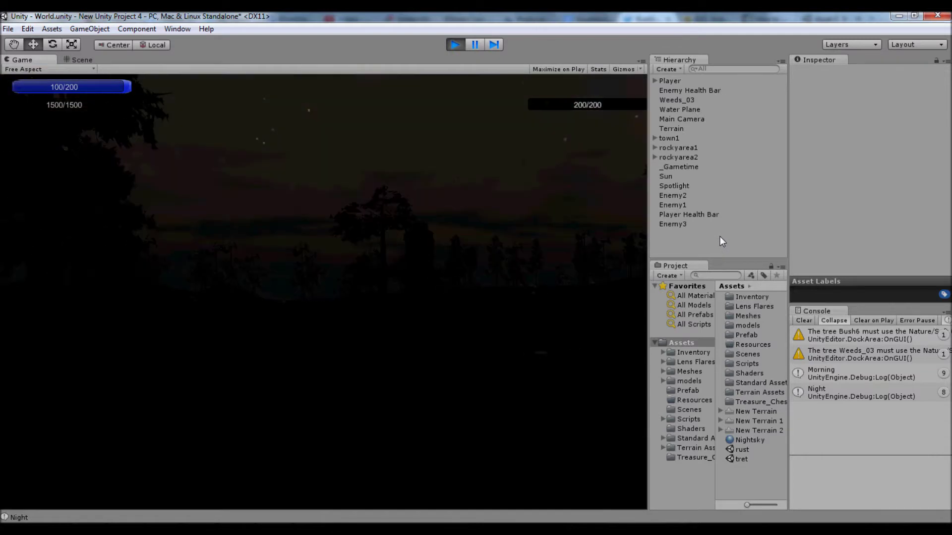
{"action": "key", "text": "w"}
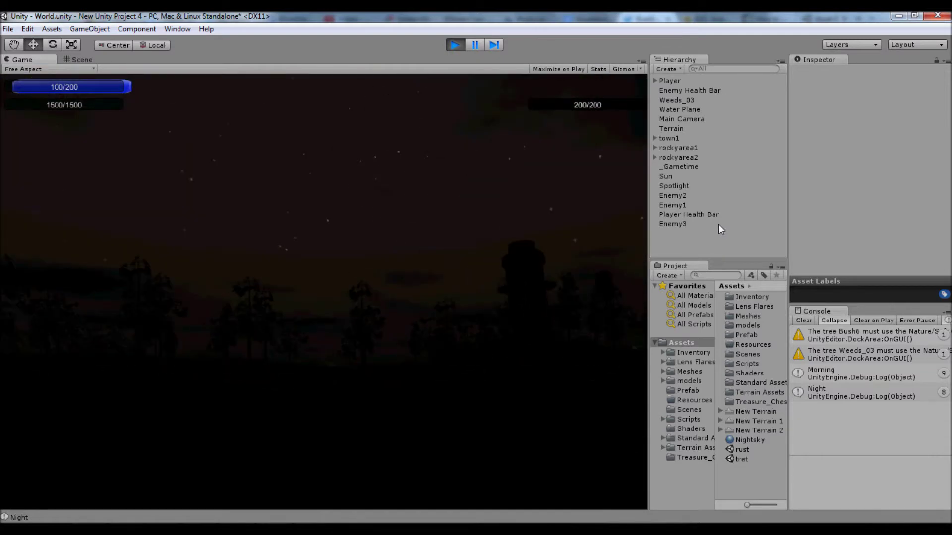
{"action": "key", "text": "w"}
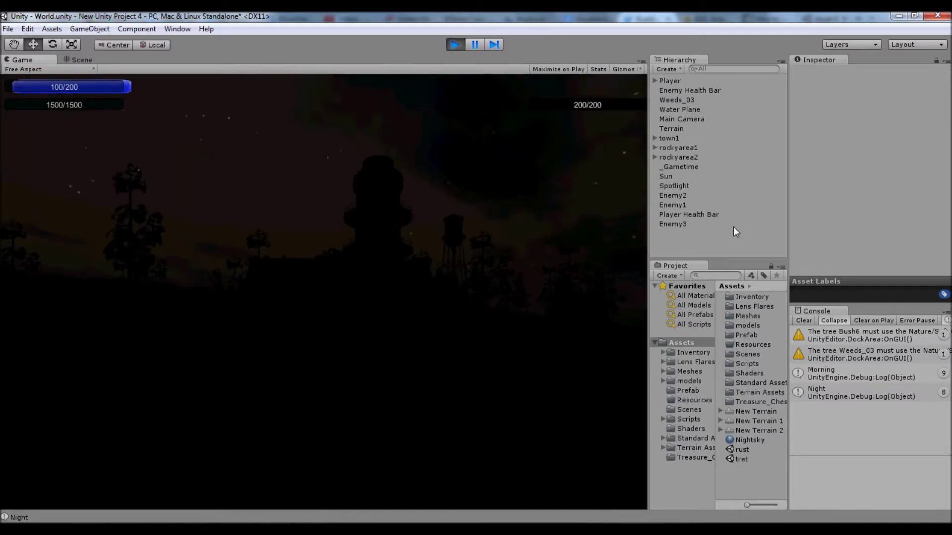
{"action": "key", "text": "w"}
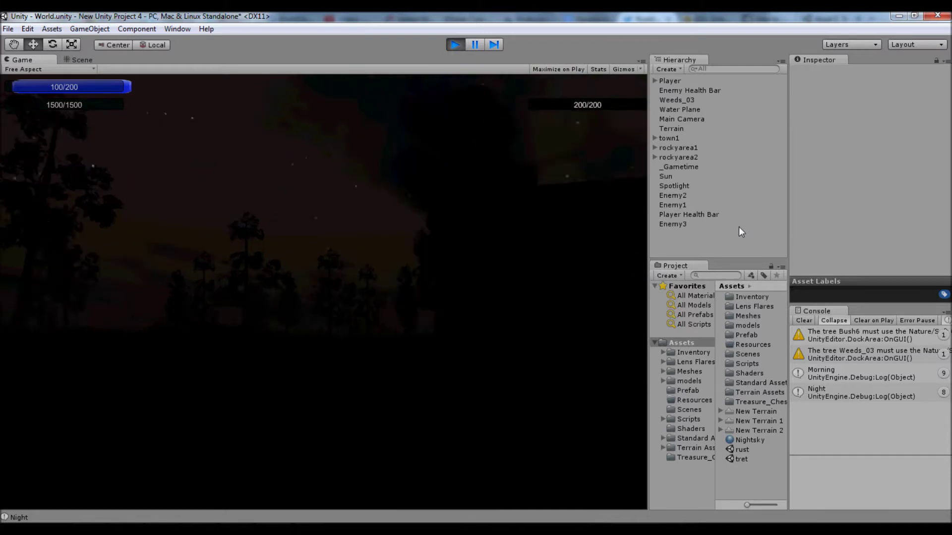
{"action": "key", "text": "w"}
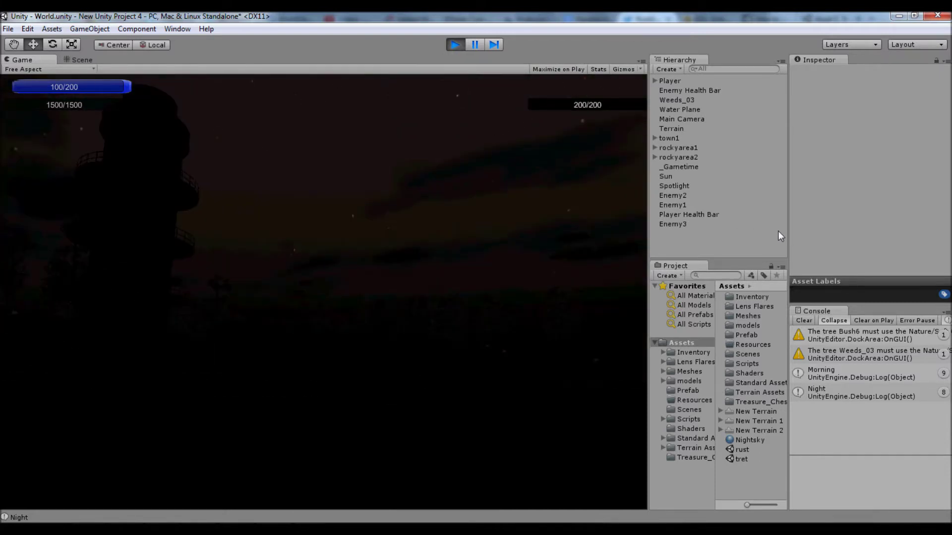
Walk the player around the town tower and out onto the wooded grassland, and stop the playtest.
{"action": "key", "text": "d"}
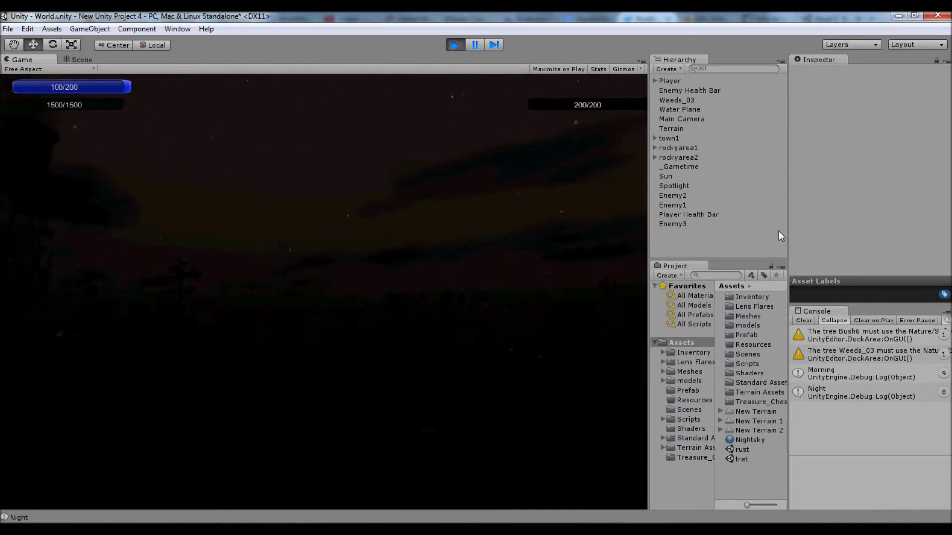
{"action": "key", "text": "a"}
{"action": "key", "text": "w"}
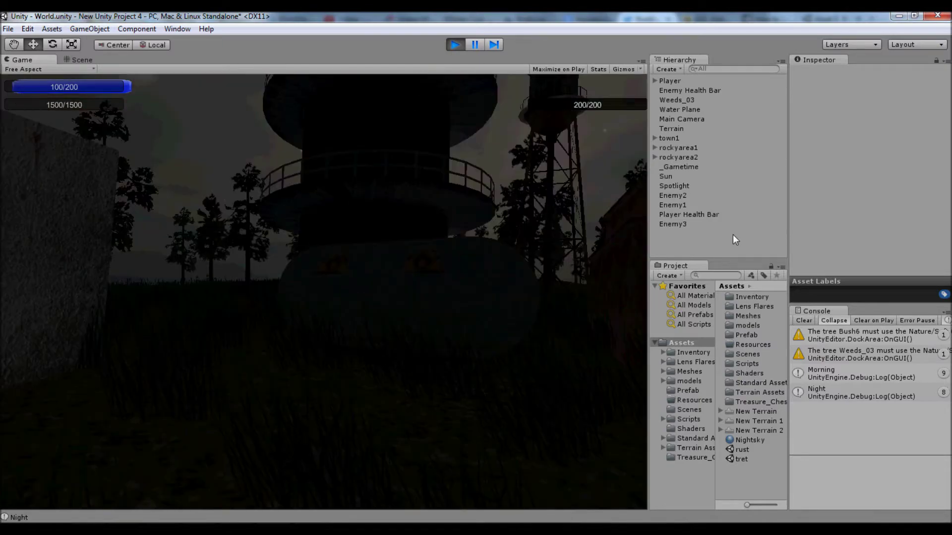
{"action": "key", "text": "w"}
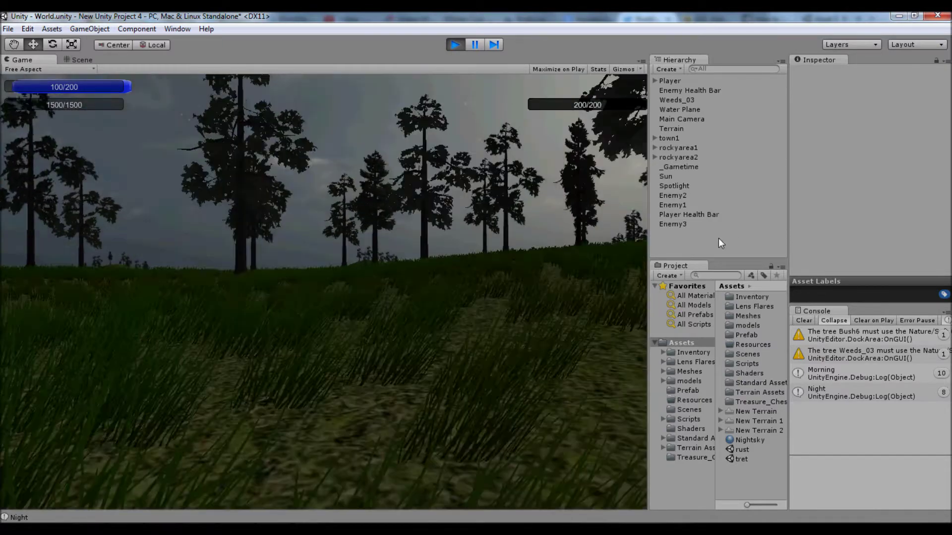
{"action": "key", "text": "w"}
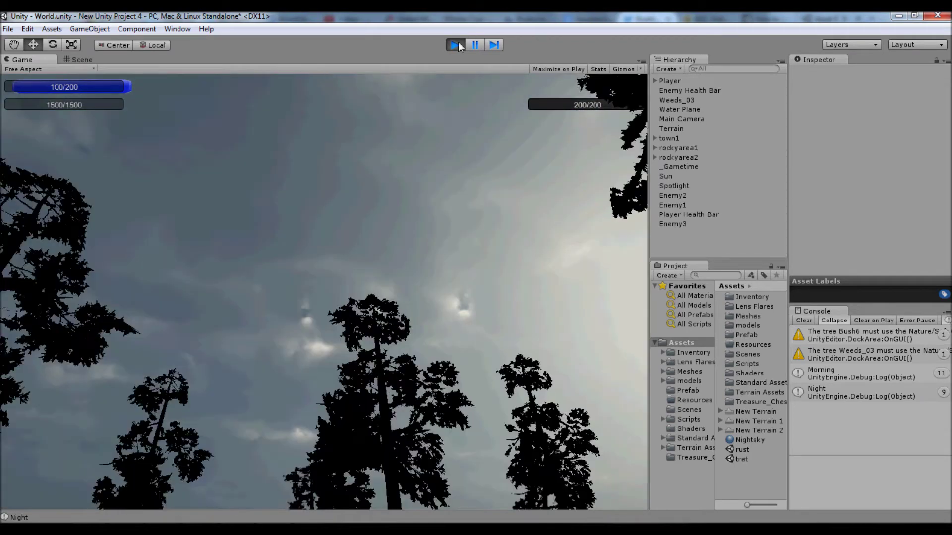
{"action": "left_click", "coordinate": [456, 44]}
{"action": "left_click", "coordinate": [304, 523]}
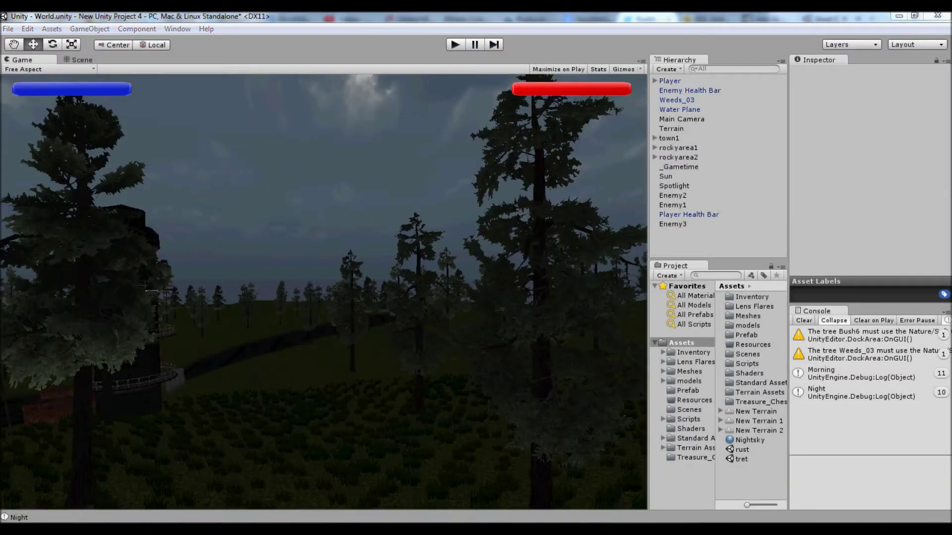
{"action": "left_click", "coordinate": [268, 479]}
{"action": "left_click", "coordinate": [164, 168]}
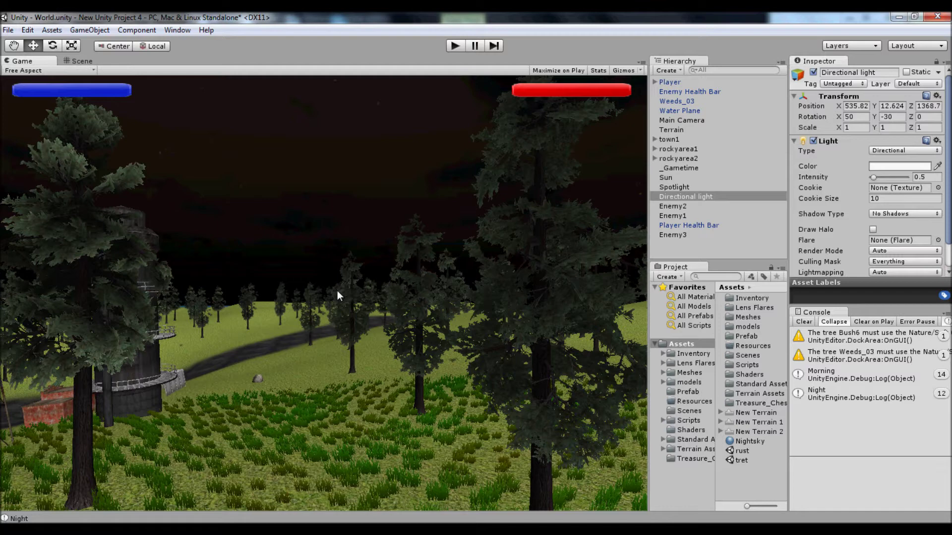
Delete the directional light from the World scene.
{"action": "left_click", "coordinate": [695, 196]}
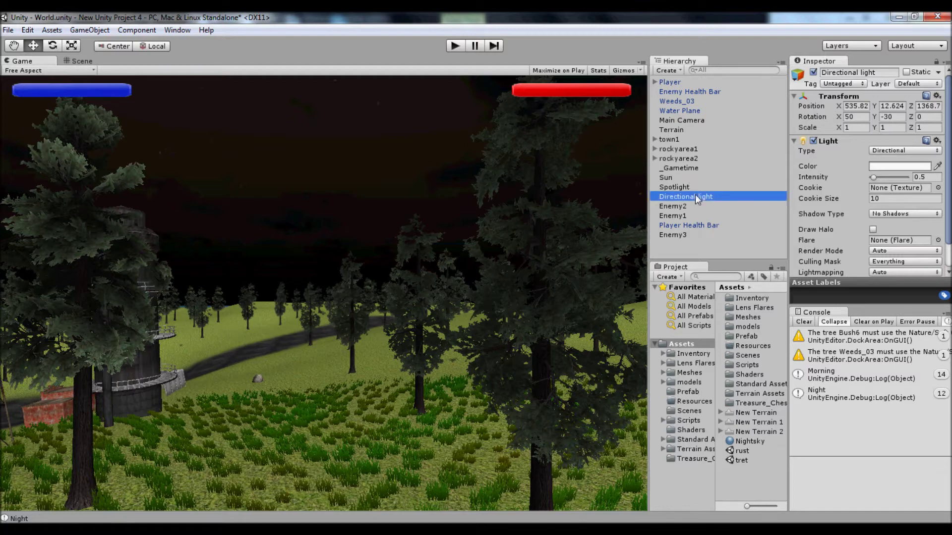
{"action": "key", "text": "Delete"}
Enable the Enemy AI and Enemy Attack scripts on Enemy2, Enemy1 and Enemy3.
{"action": "left_click", "coordinate": [682, 198]}
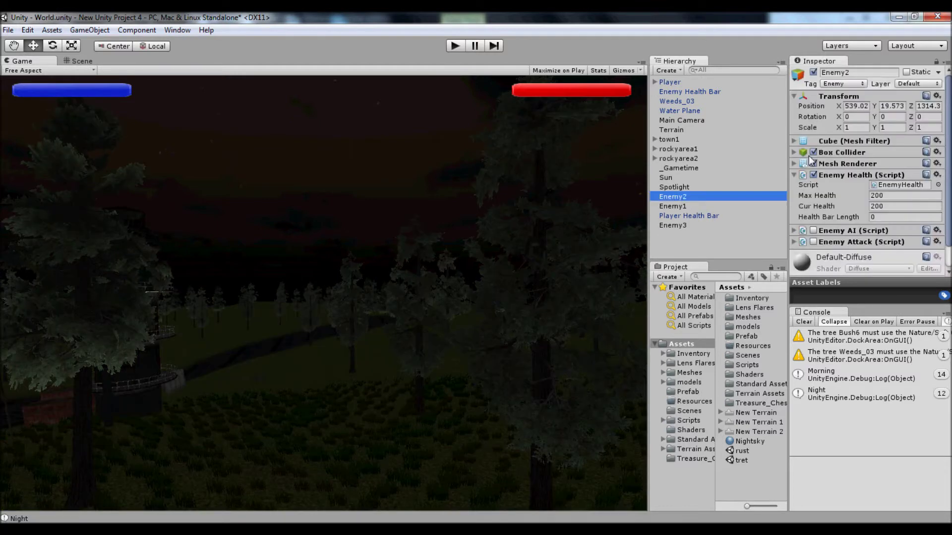
{"action": "left_click", "coordinate": [813, 231]}
{"action": "left_click", "coordinate": [813, 242]}
{"action": "left_click", "coordinate": [712, 207]}
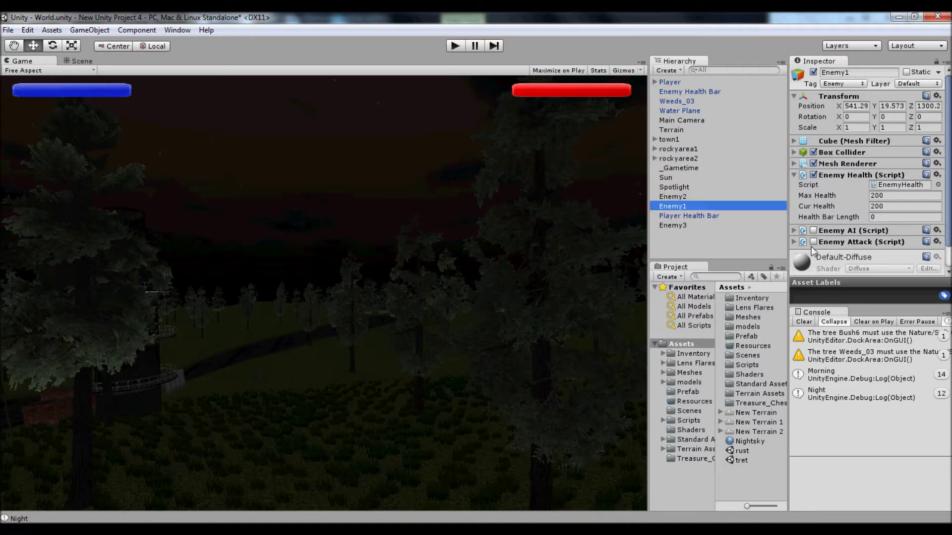
{"action": "left_click", "coordinate": [813, 241]}
{"action": "left_click", "coordinate": [813, 231]}
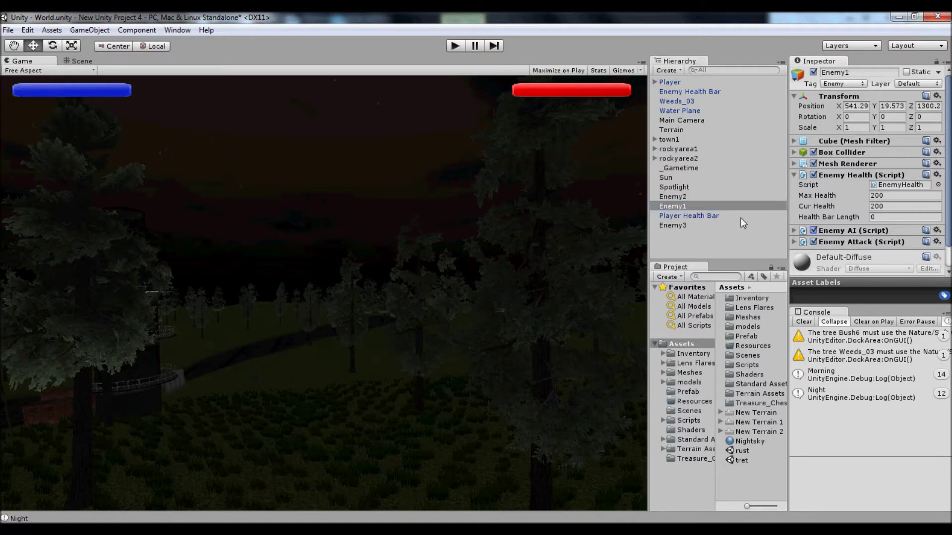
{"action": "left_click", "coordinate": [709, 225]}
{"action": "left_click", "coordinate": [813, 242]}
{"action": "left_click", "coordinate": [813, 230]}
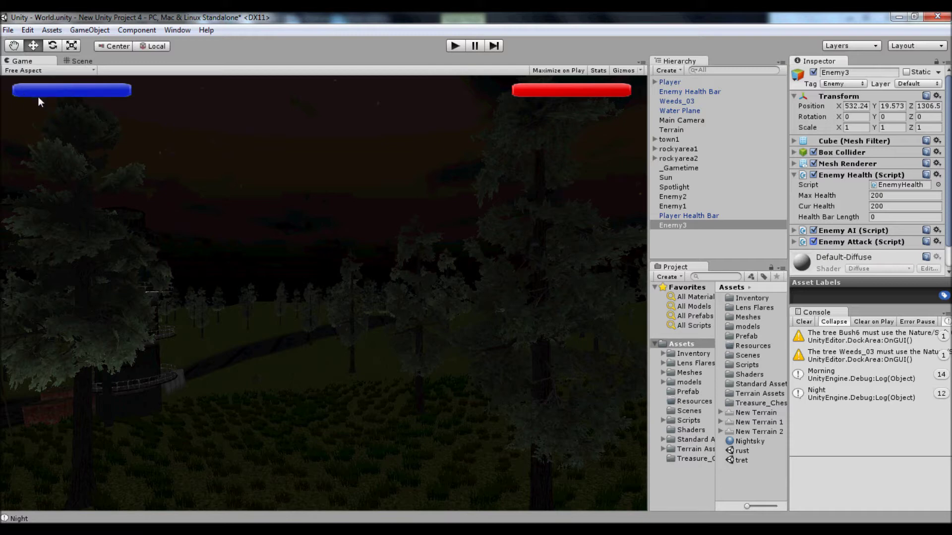
Playtest the World scene, walking the player to the town towers and cycling the target between the approaching enemy cubes.
{"action": "left_click", "coordinate": [455, 45]}
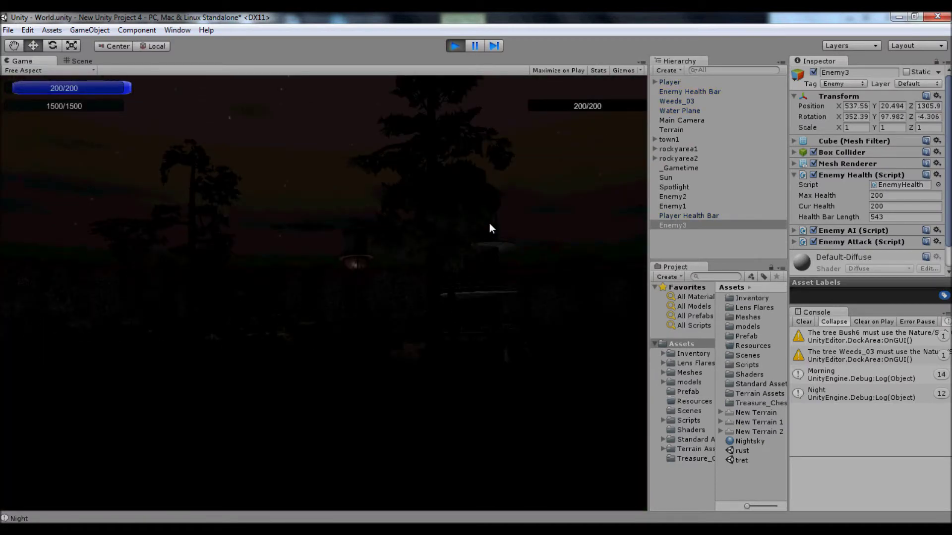
{"action": "key", "text": "w"}
{"action": "key", "text": "w"}
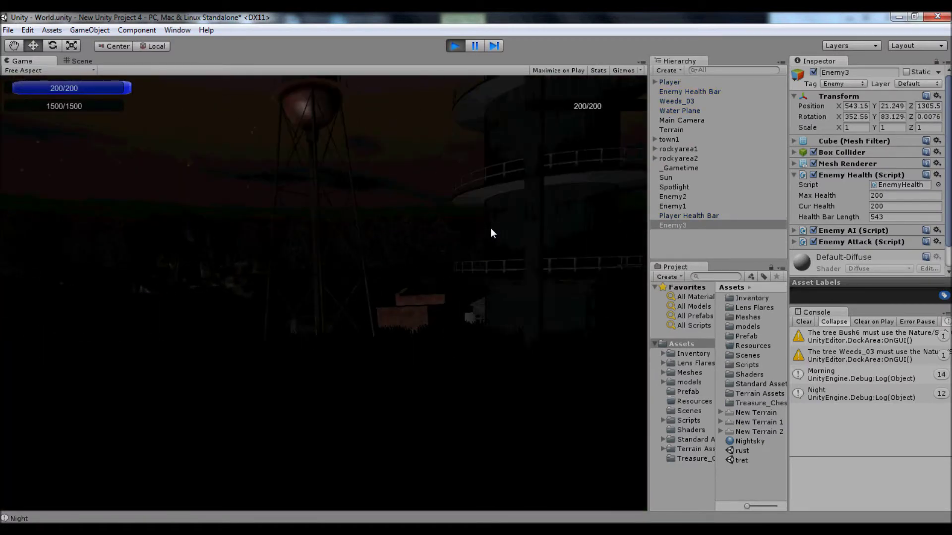
{"action": "key", "text": "w"}
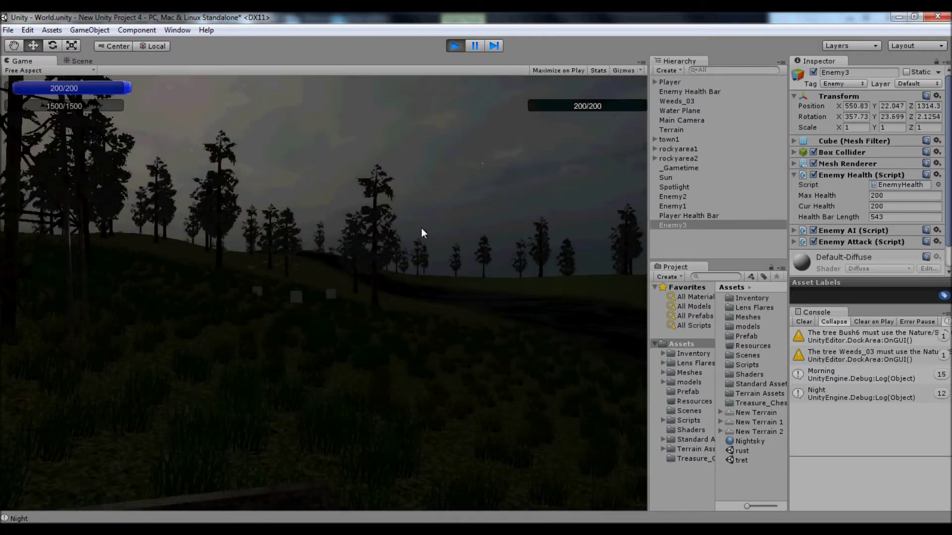
{"action": "key", "text": "Tab"}
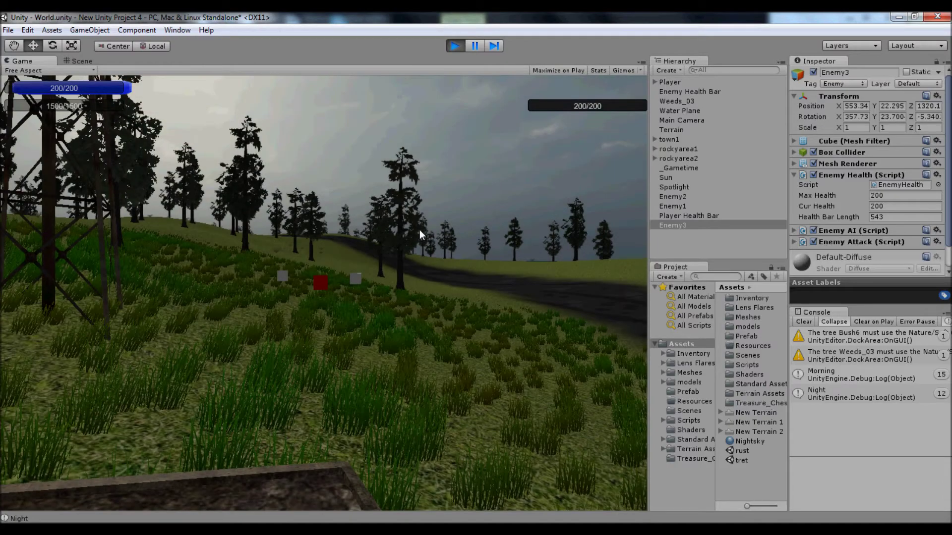
{"action": "key", "text": "Tab"}
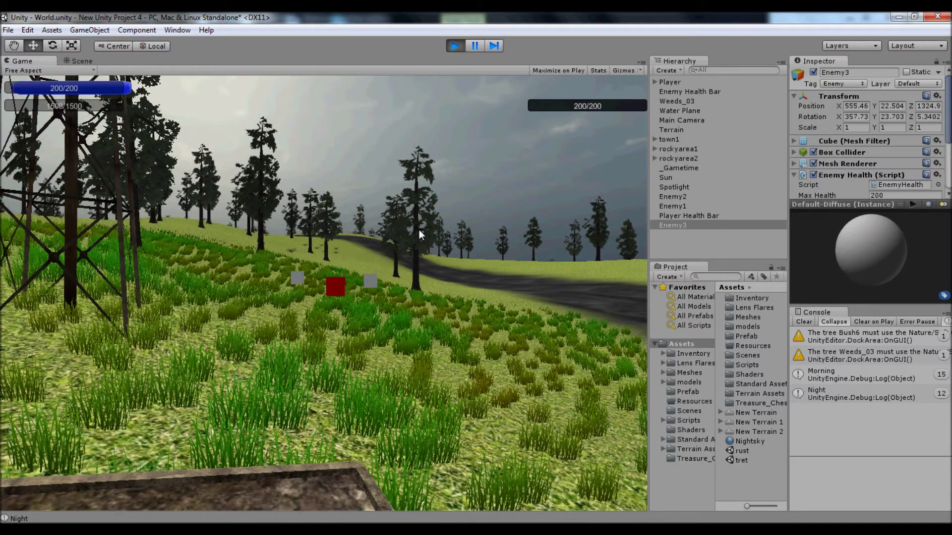
{"action": "key", "text": "Tab"}
{"action": "key", "text": "Tab"}
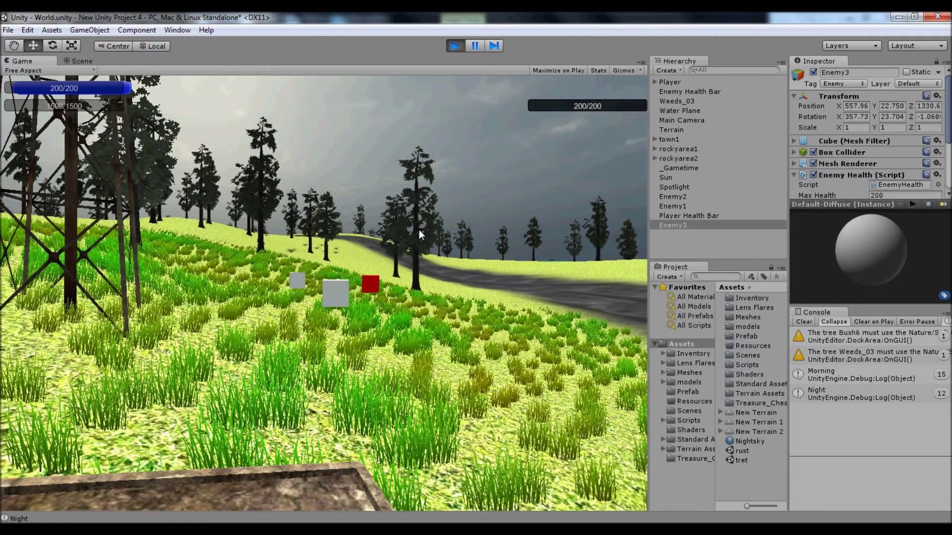
Walk the player past the wooden shed and away from the town, and switch the targeted enemy.
{"action": "key", "text": "w"}
{"action": "key", "text": "w"}
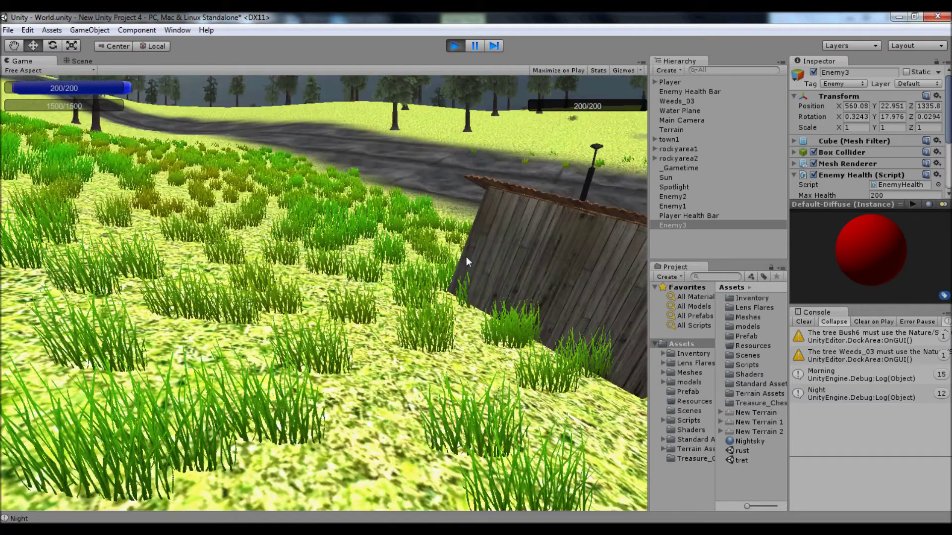
{"action": "key", "text": "w"}
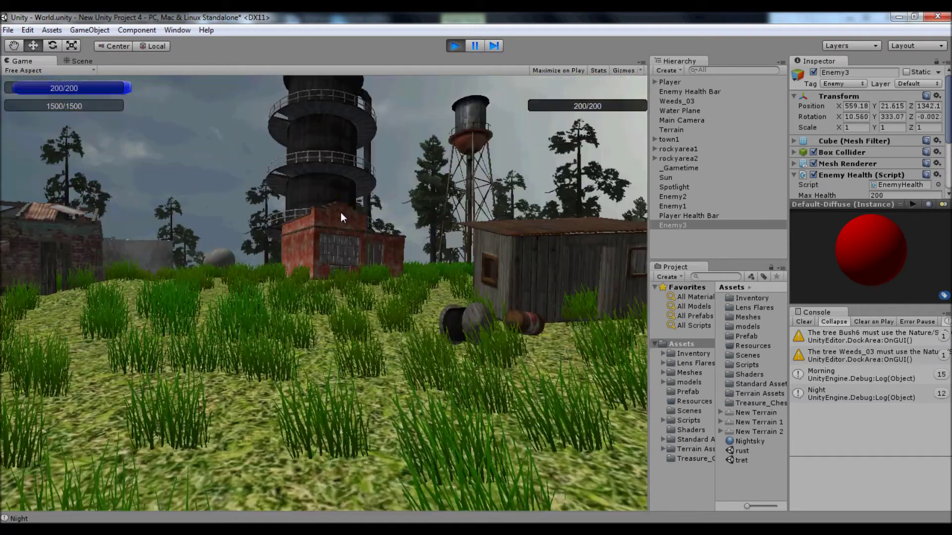
{"action": "key", "text": "w"}
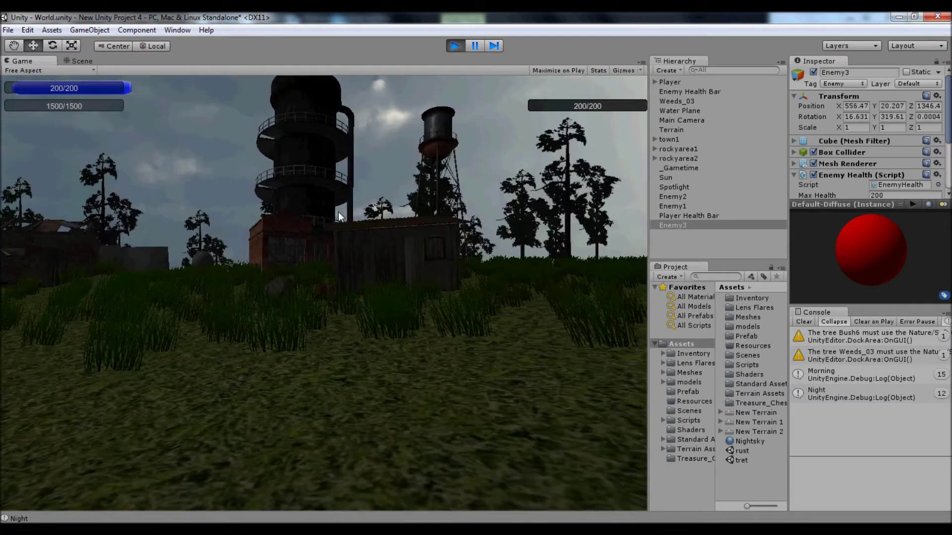
{"action": "key", "text": "Tab"}
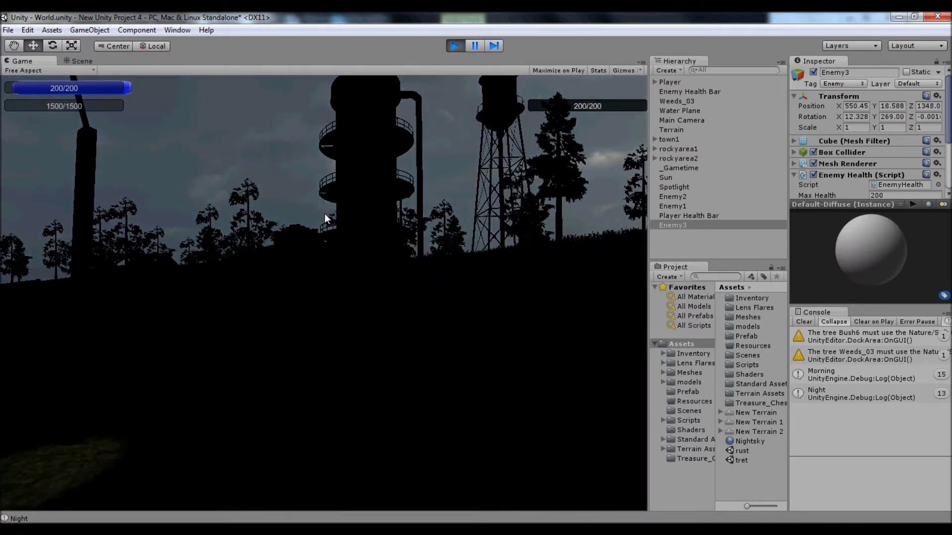
Walk the player across the dark field near the town towers, checking the spotlight on the ground and the surroundings at night.
{"action": "key", "text": "w"}
{"action": "key", "text": "w"}
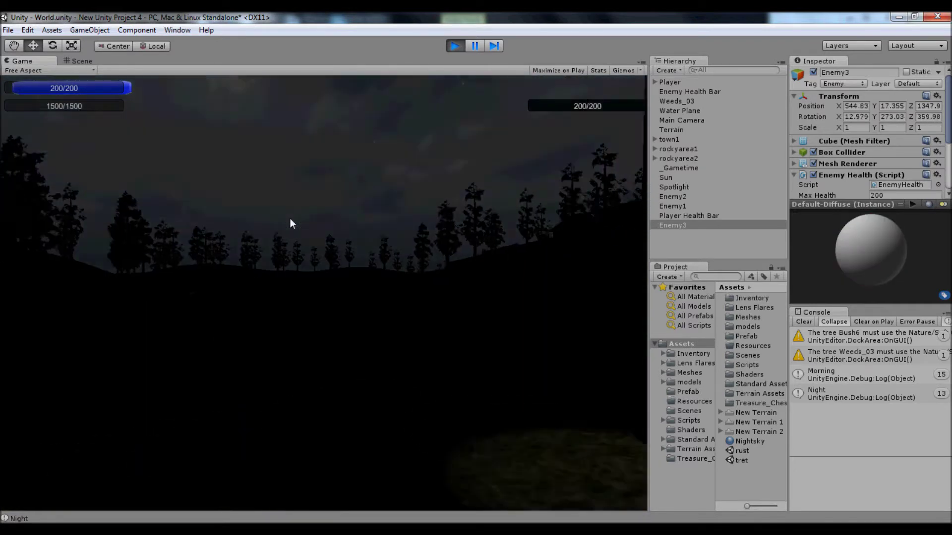
{"action": "key", "text": "w"}
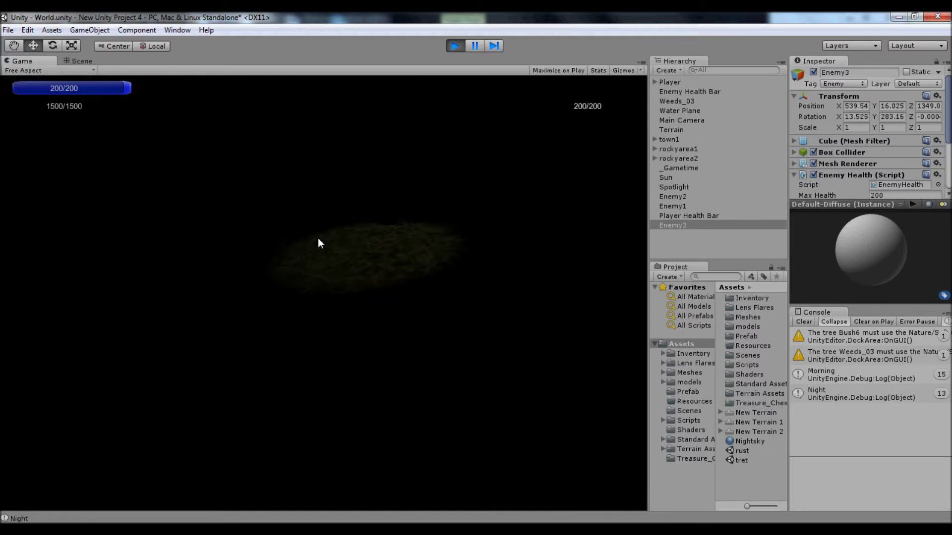
{"action": "key", "text": "s"}
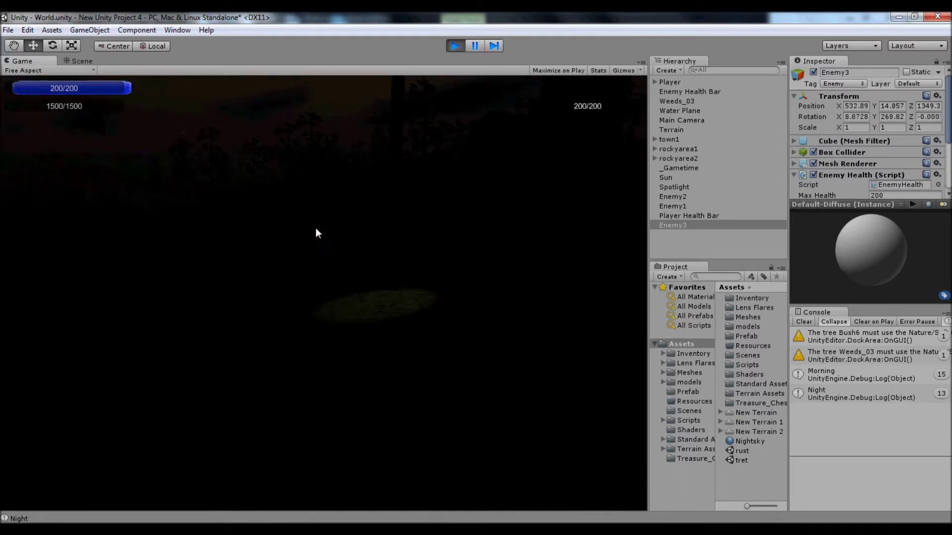
{"action": "key", "text": "w"}
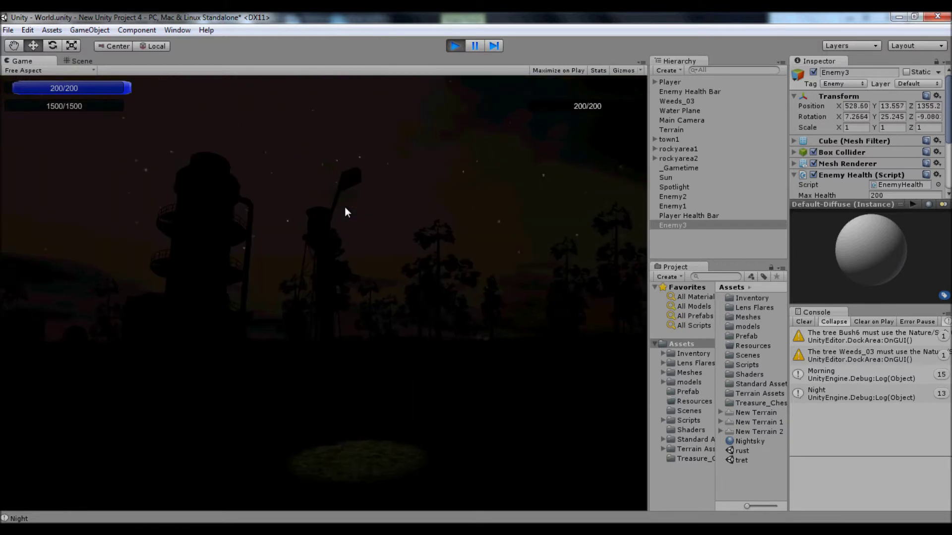
{"action": "key", "text": "w"}
Walk the player away from the town towers toward the trees through sunrise, viewing the sun flare and reaching the road.
{"action": "key", "text": "w"}
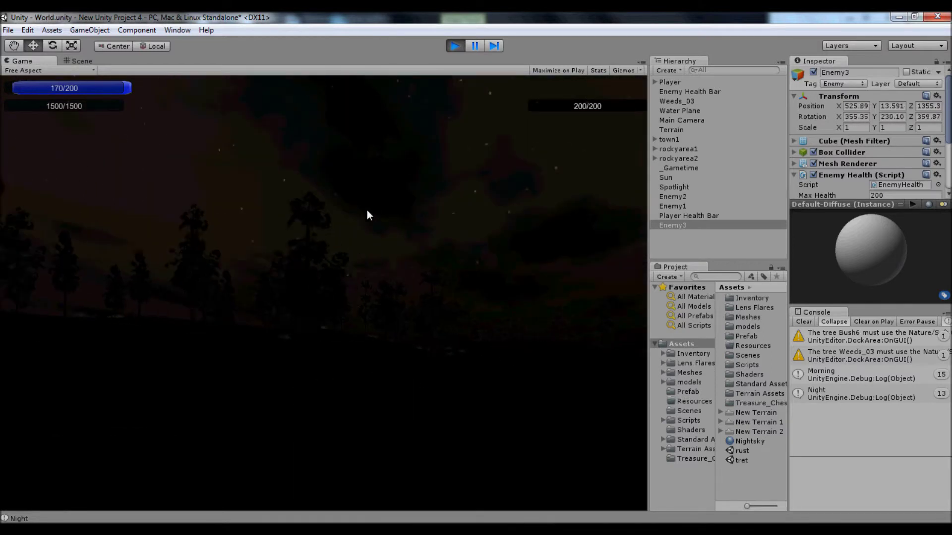
{"action": "key", "text": "w"}
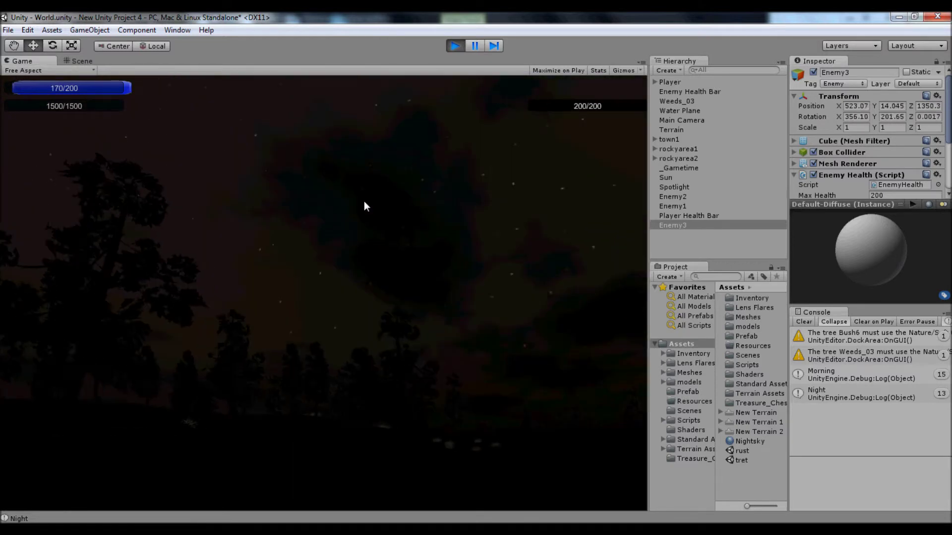
{"action": "key", "text": "w"}
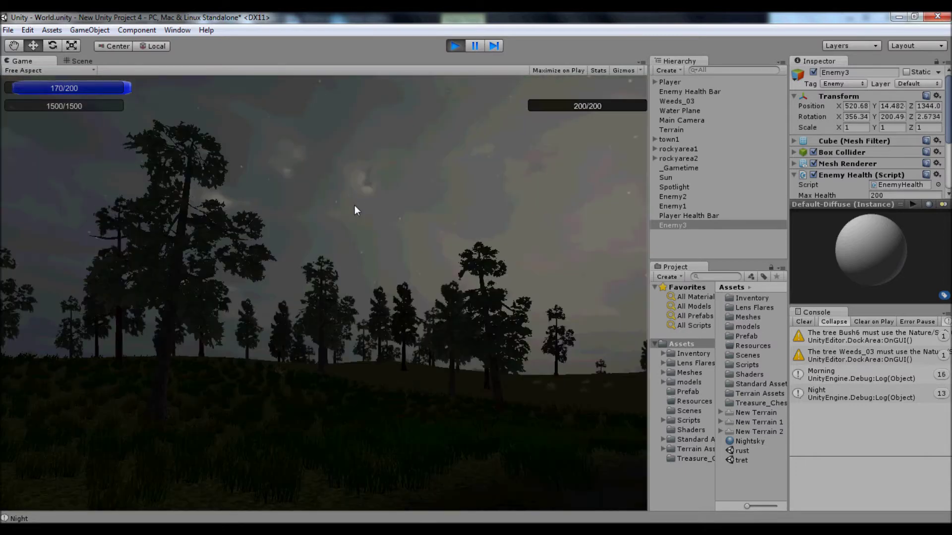
{"action": "key", "text": "w"}
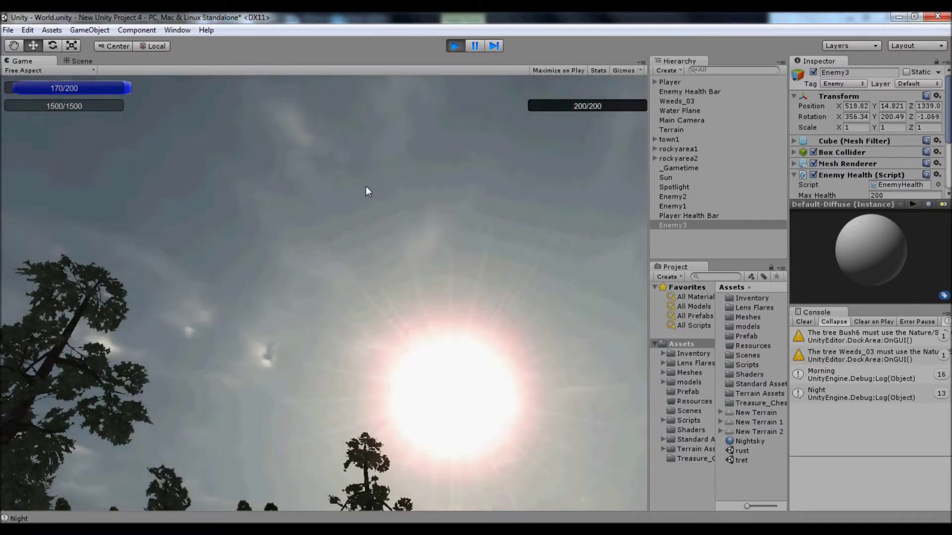
{"action": "key", "text": "w"}
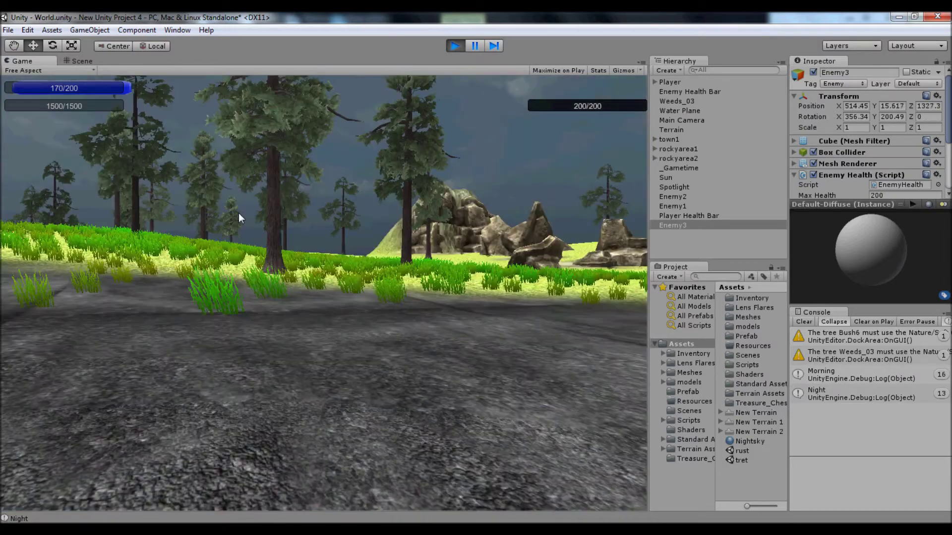
Walk the player through the tall grass and past the rock formations, observing the sunset and the night sky.
{"action": "key", "text": "w"}
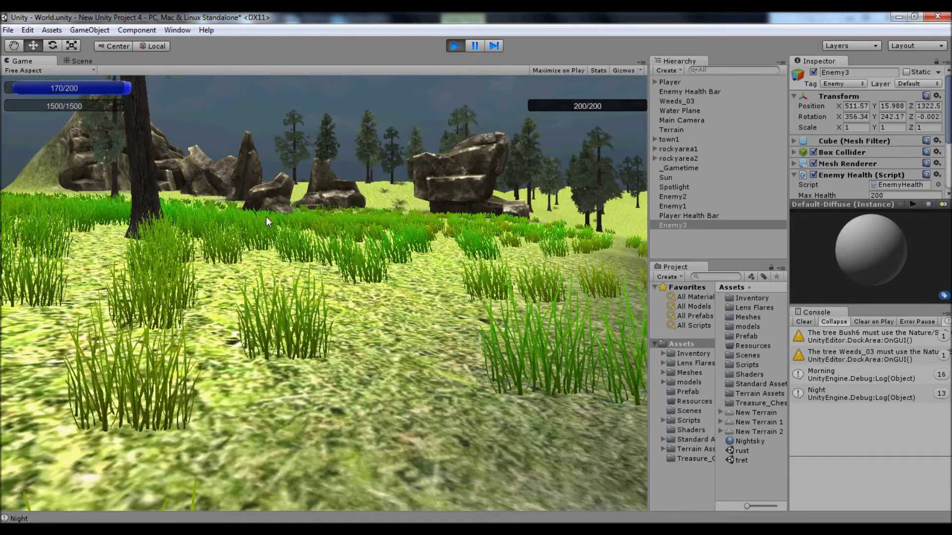
{"action": "key", "text": "w"}
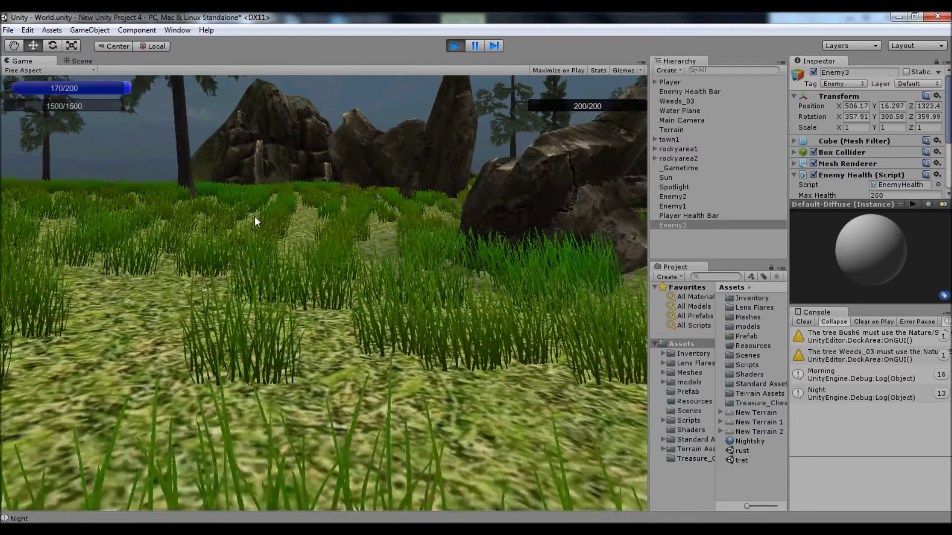
{"action": "key", "text": "w"}
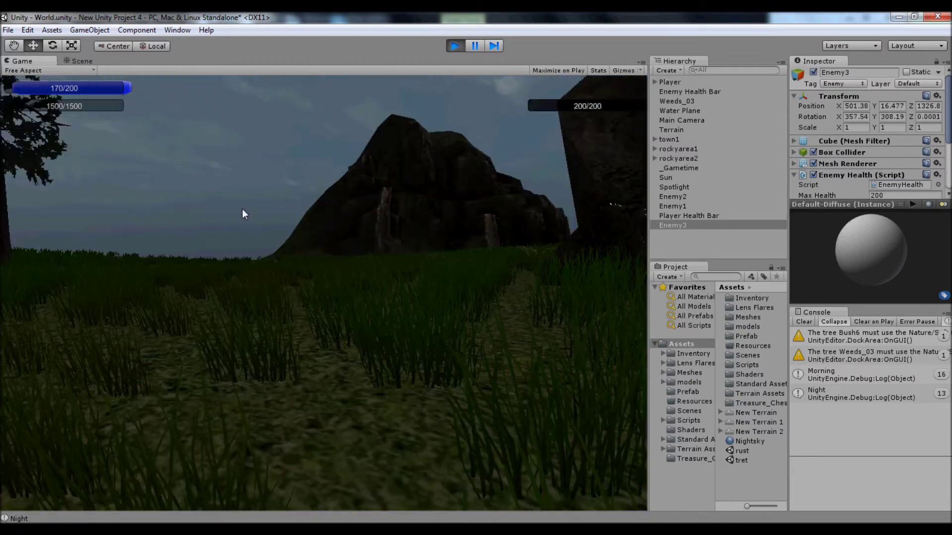
{"action": "key", "text": "w"}
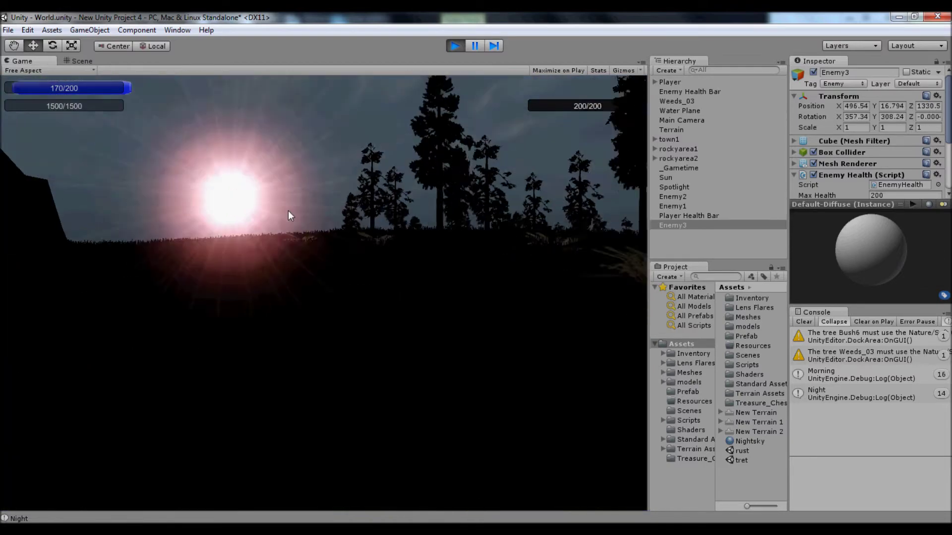
{"action": "key", "text": "w"}
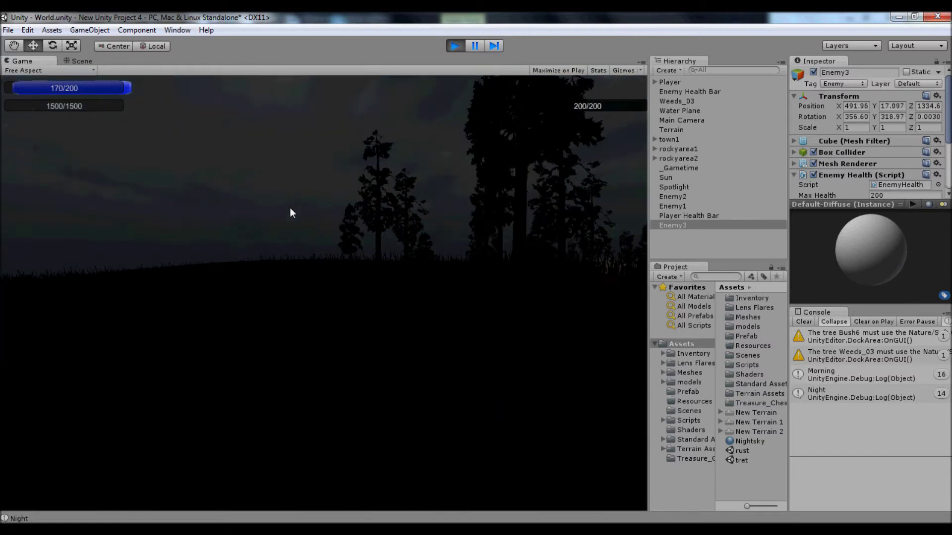
{"action": "key", "text": "w"}
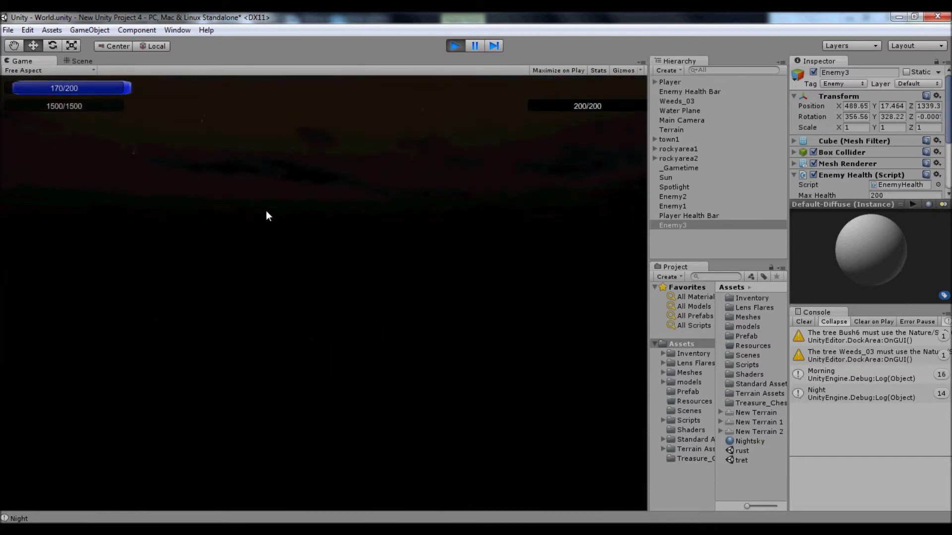
{"action": "key", "text": "w"}
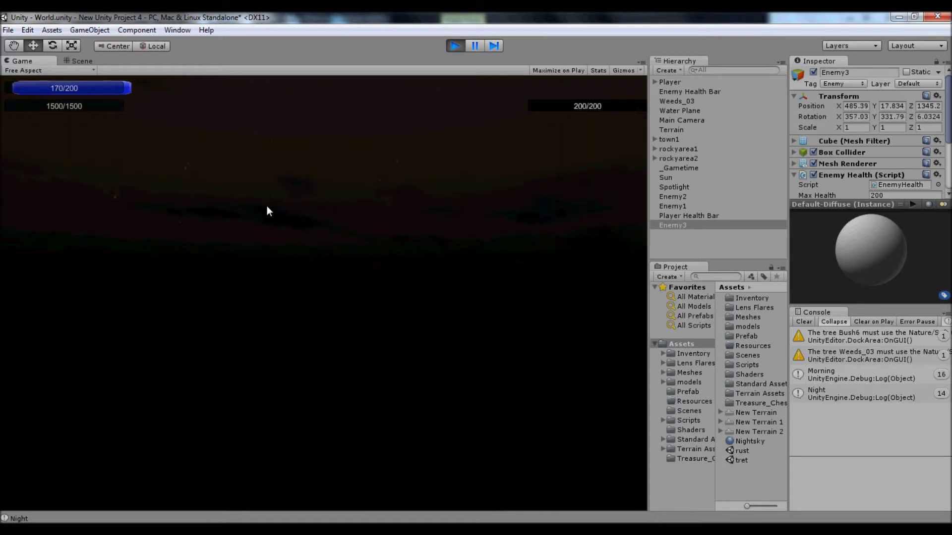
{"action": "key", "text": "w"}
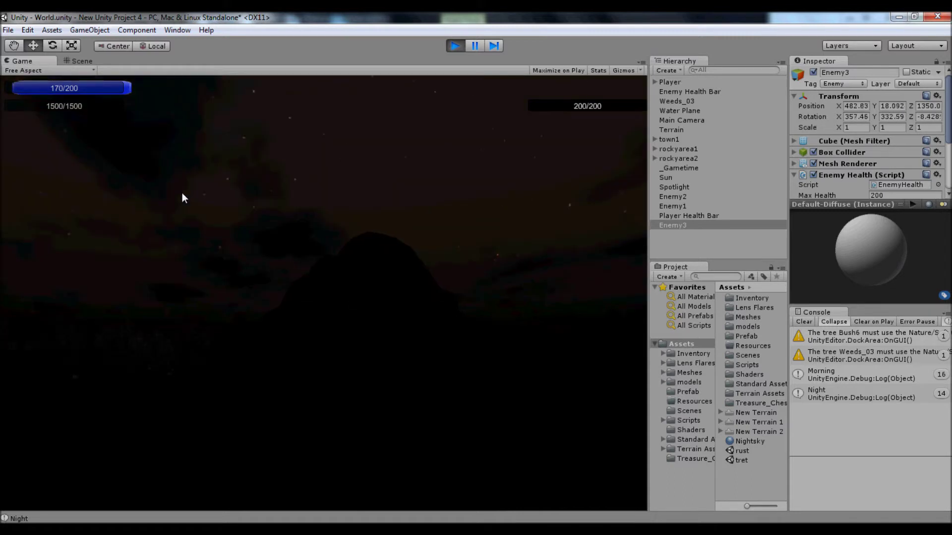
Walk the player over the daylit grassy hill into the pine forest, view the sun, and end the World scene playtest.
{"action": "key", "text": "w"}
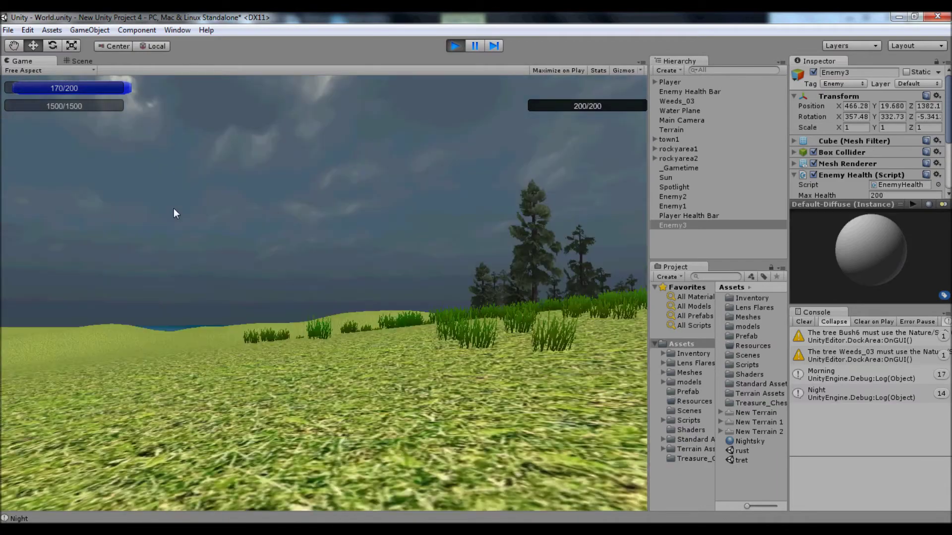
{"action": "key", "text": "w"}
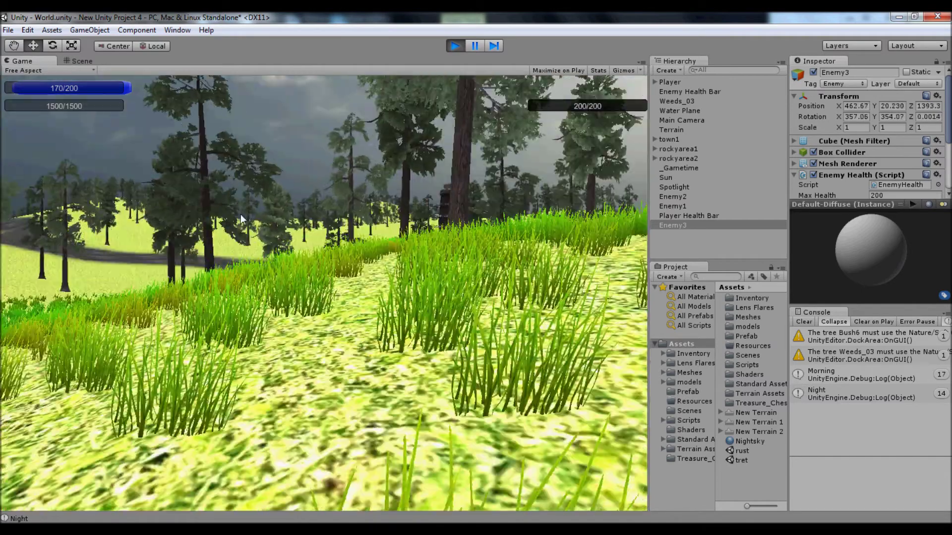
{"action": "key", "text": "w"}
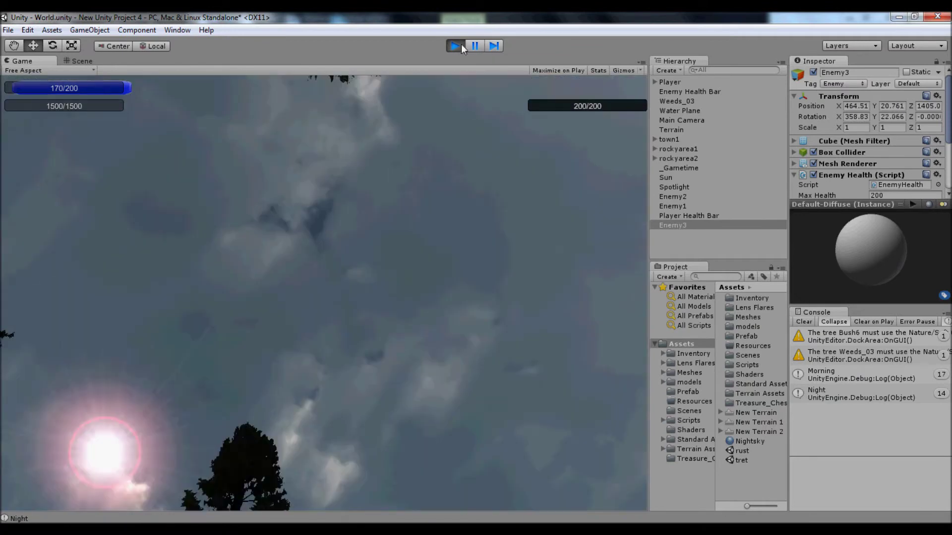
{"action": "left_click", "coordinate": [461, 45]}
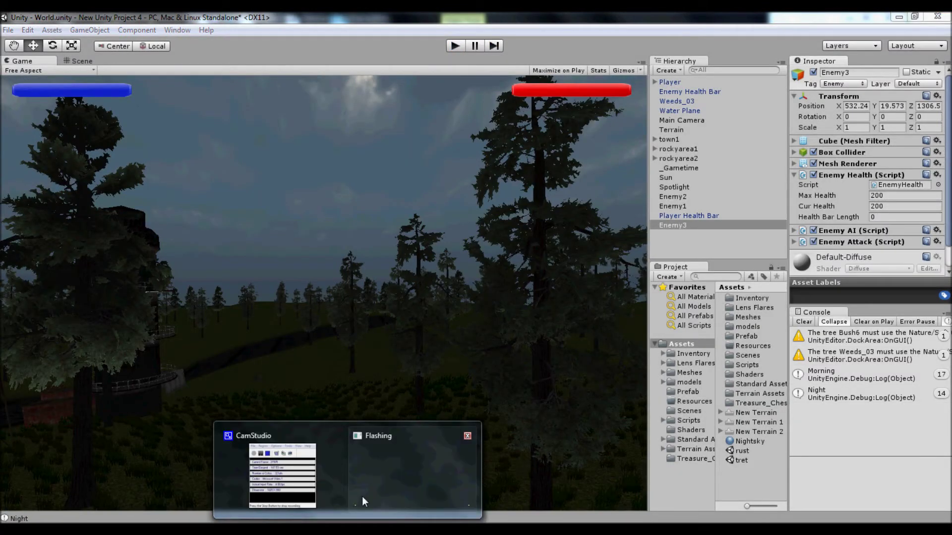
{"action": "left_click", "coordinate": [299, 483]}
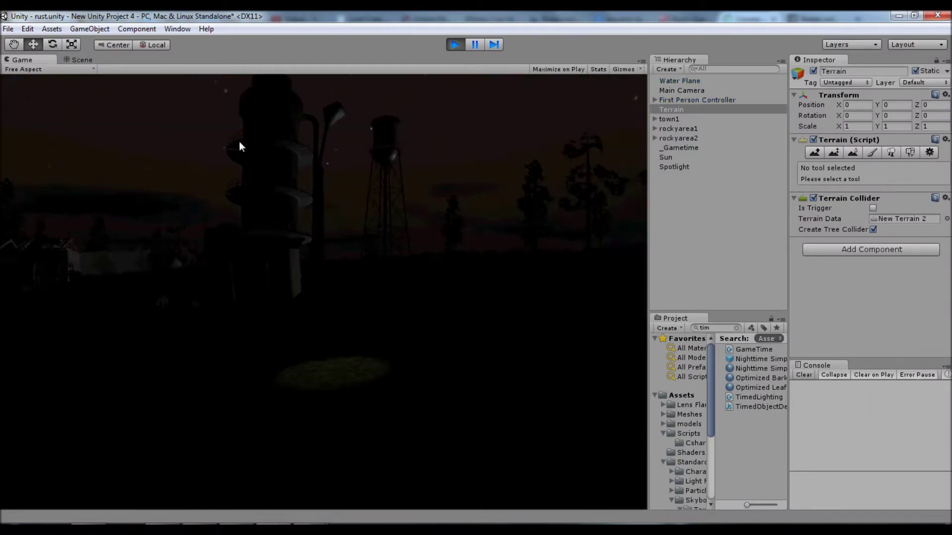
Walk the player around the dark town area in the rust scene playtest, and end the playtest.
{"action": "key", "text": "w"}
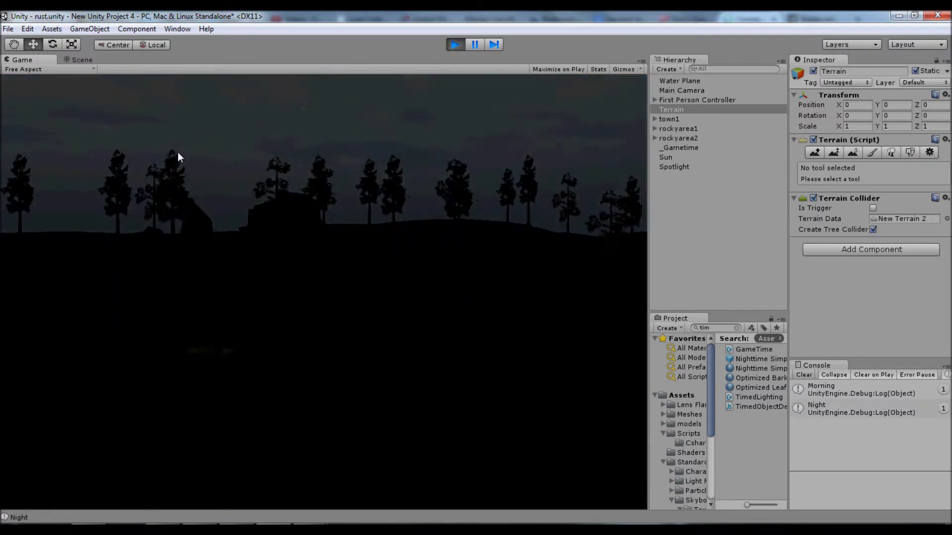
{"action": "left_click", "coordinate": [455, 45]}
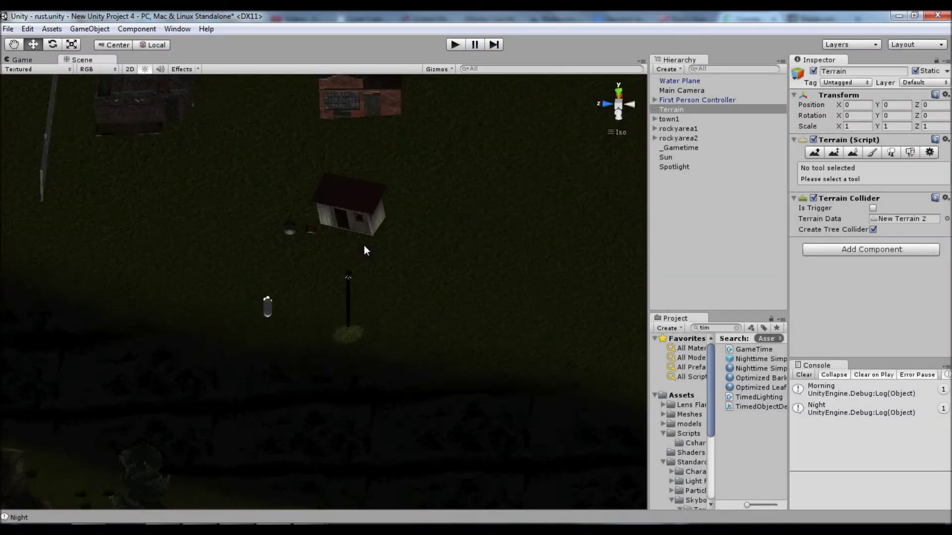